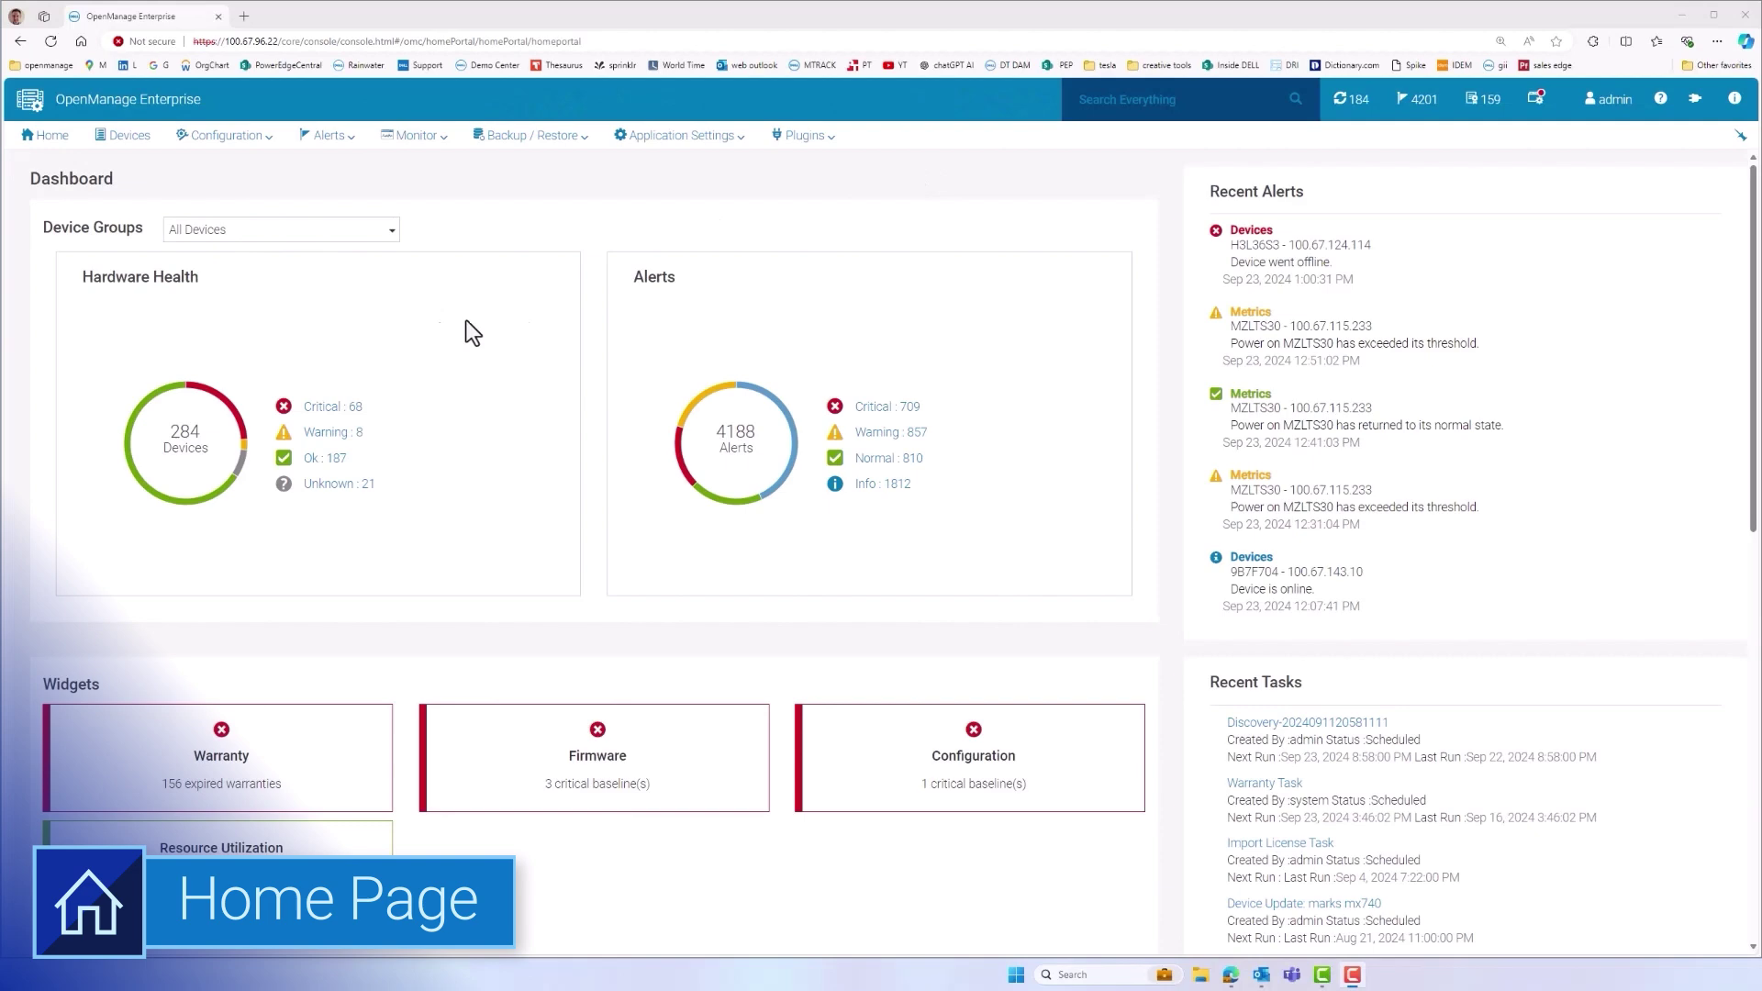
Check the critical devices in the Hardware Health donut, then go to All Devices
{"action": "left_click", "coordinate": [228, 420]}
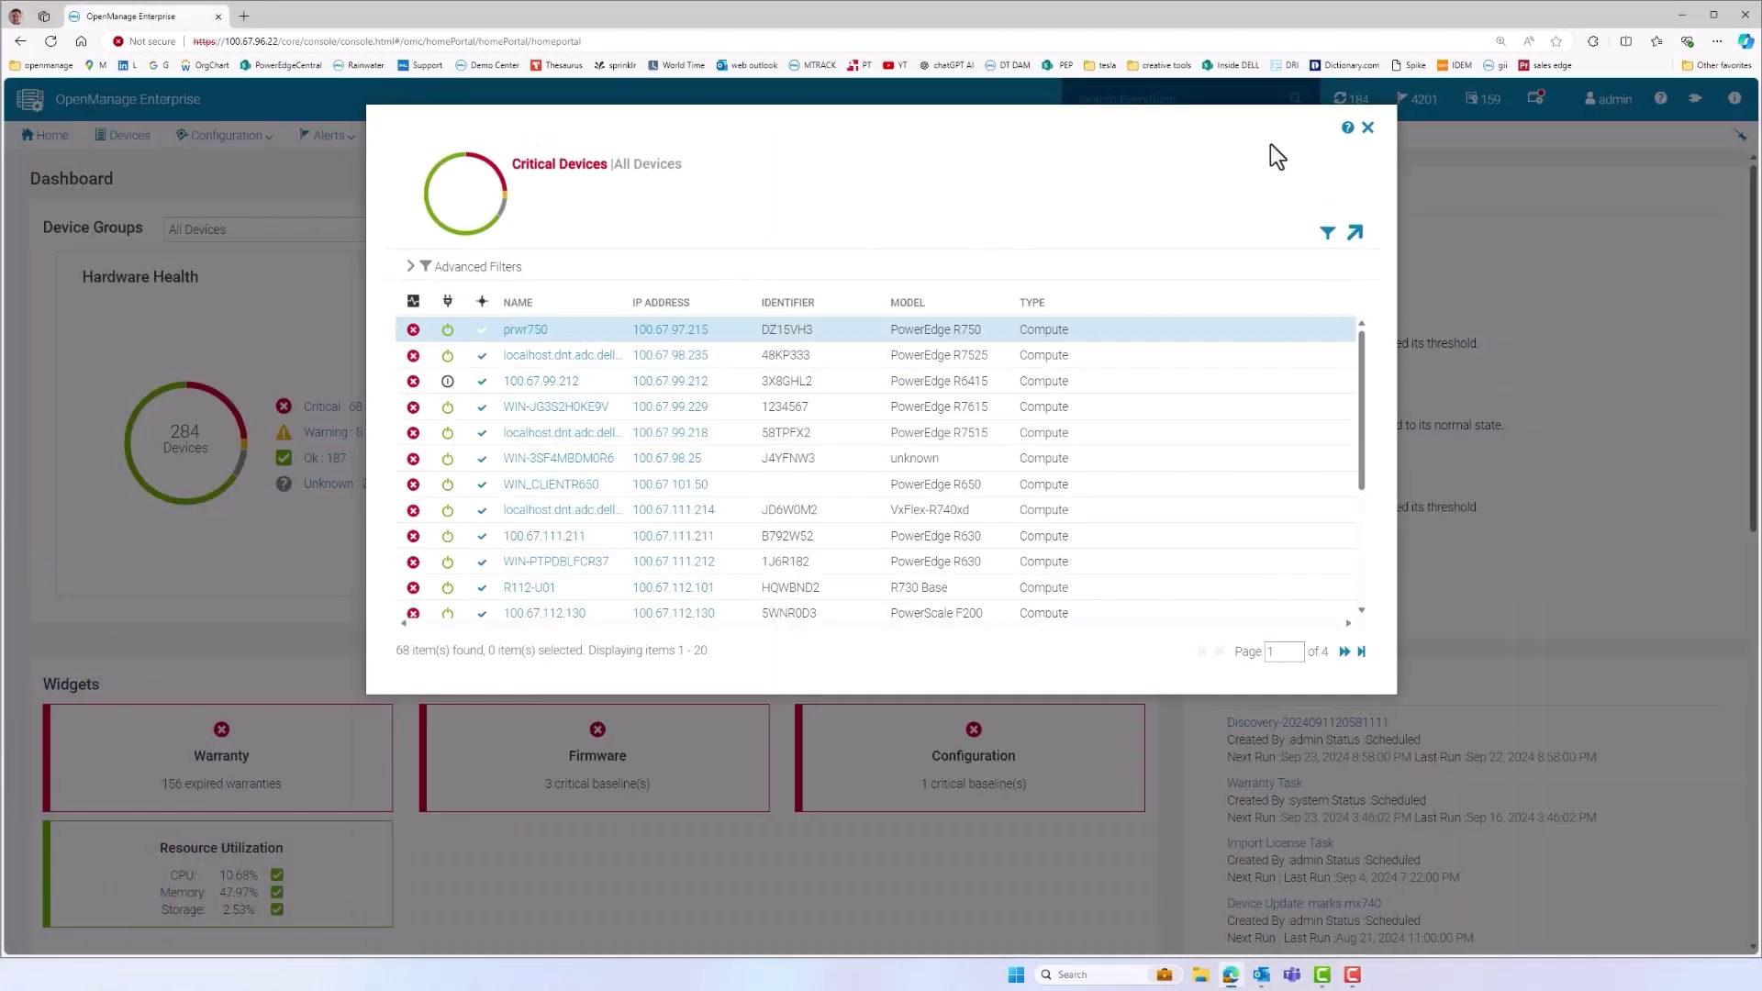
{"action": "left_click", "coordinate": [1367, 128]}
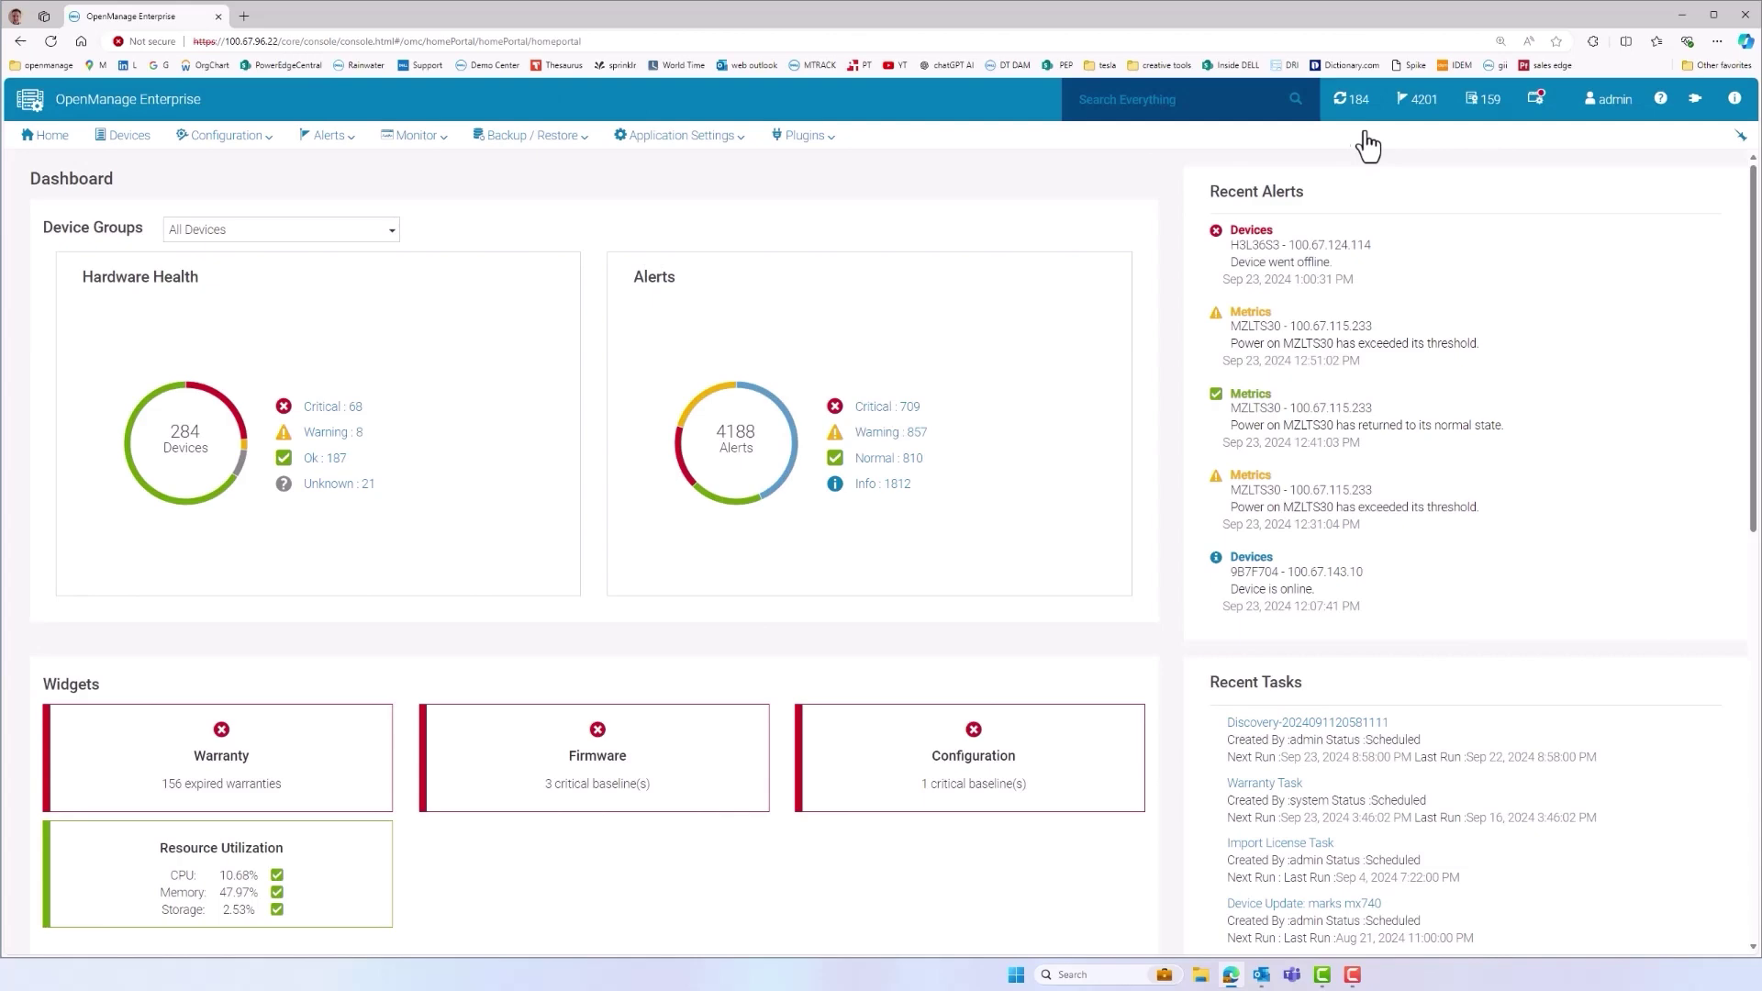
{"action": "left_click", "coordinate": [130, 138]}
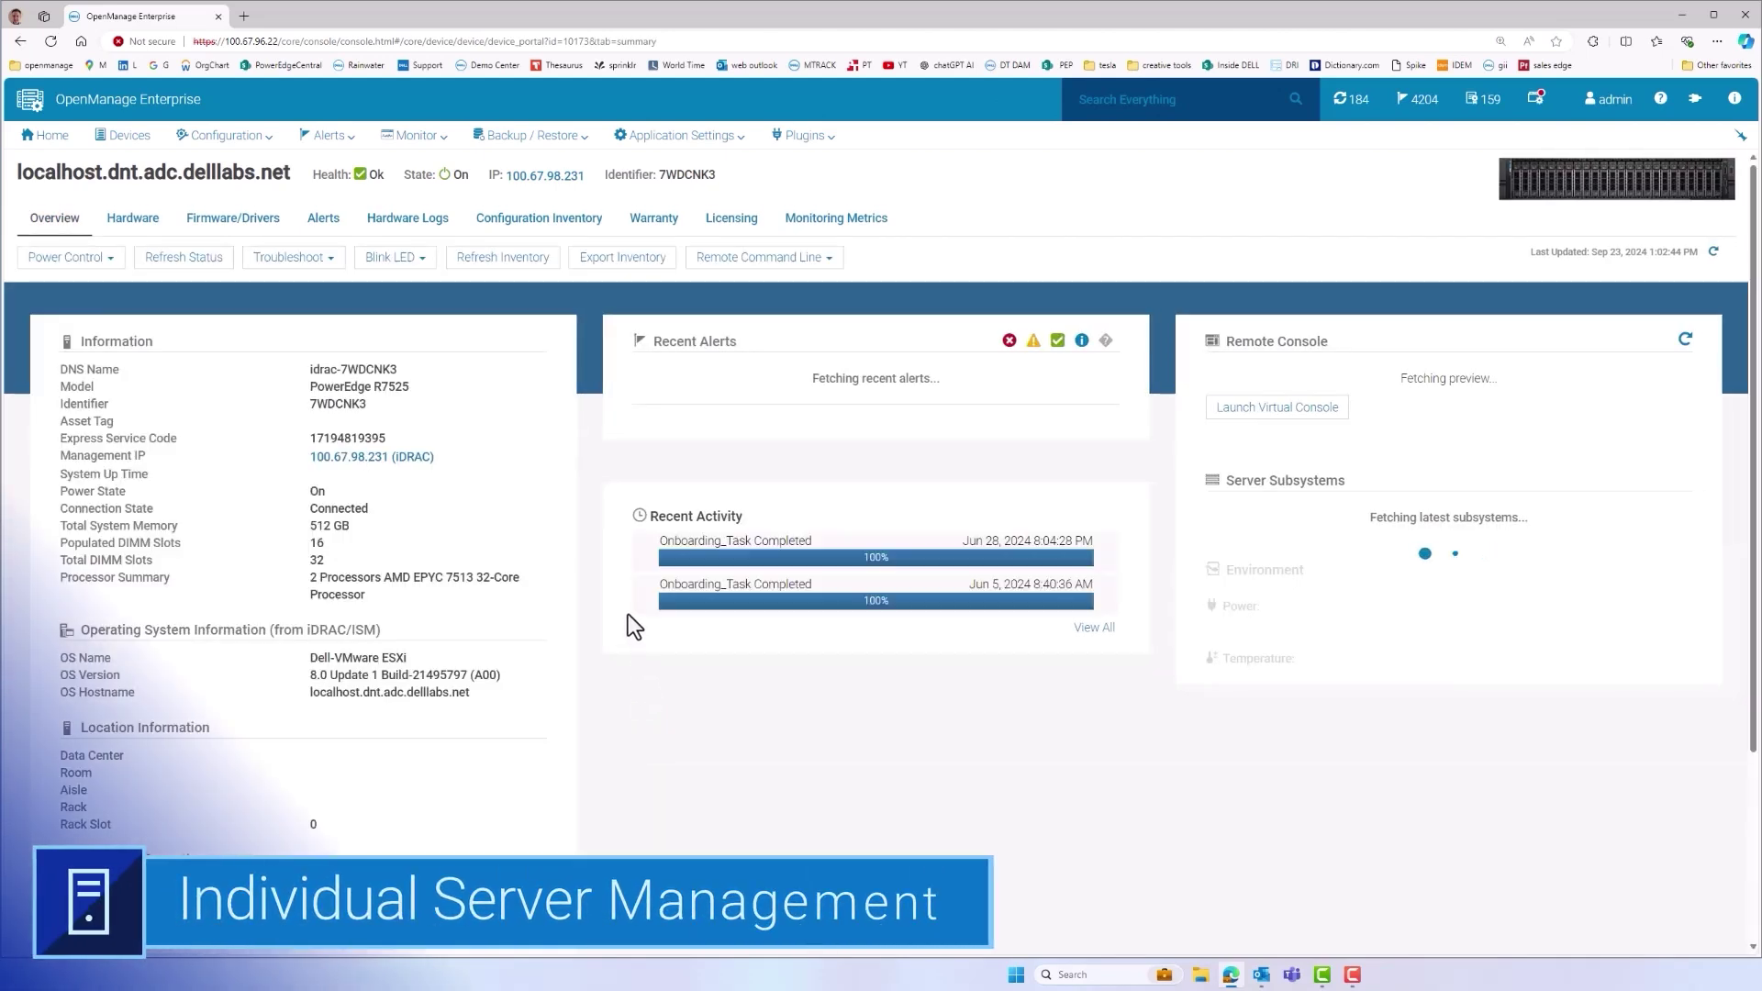
Review the server's Power Control and Blink LED options, installed software, processors and warranty
{"action": "left_click", "coordinate": [61, 259]}
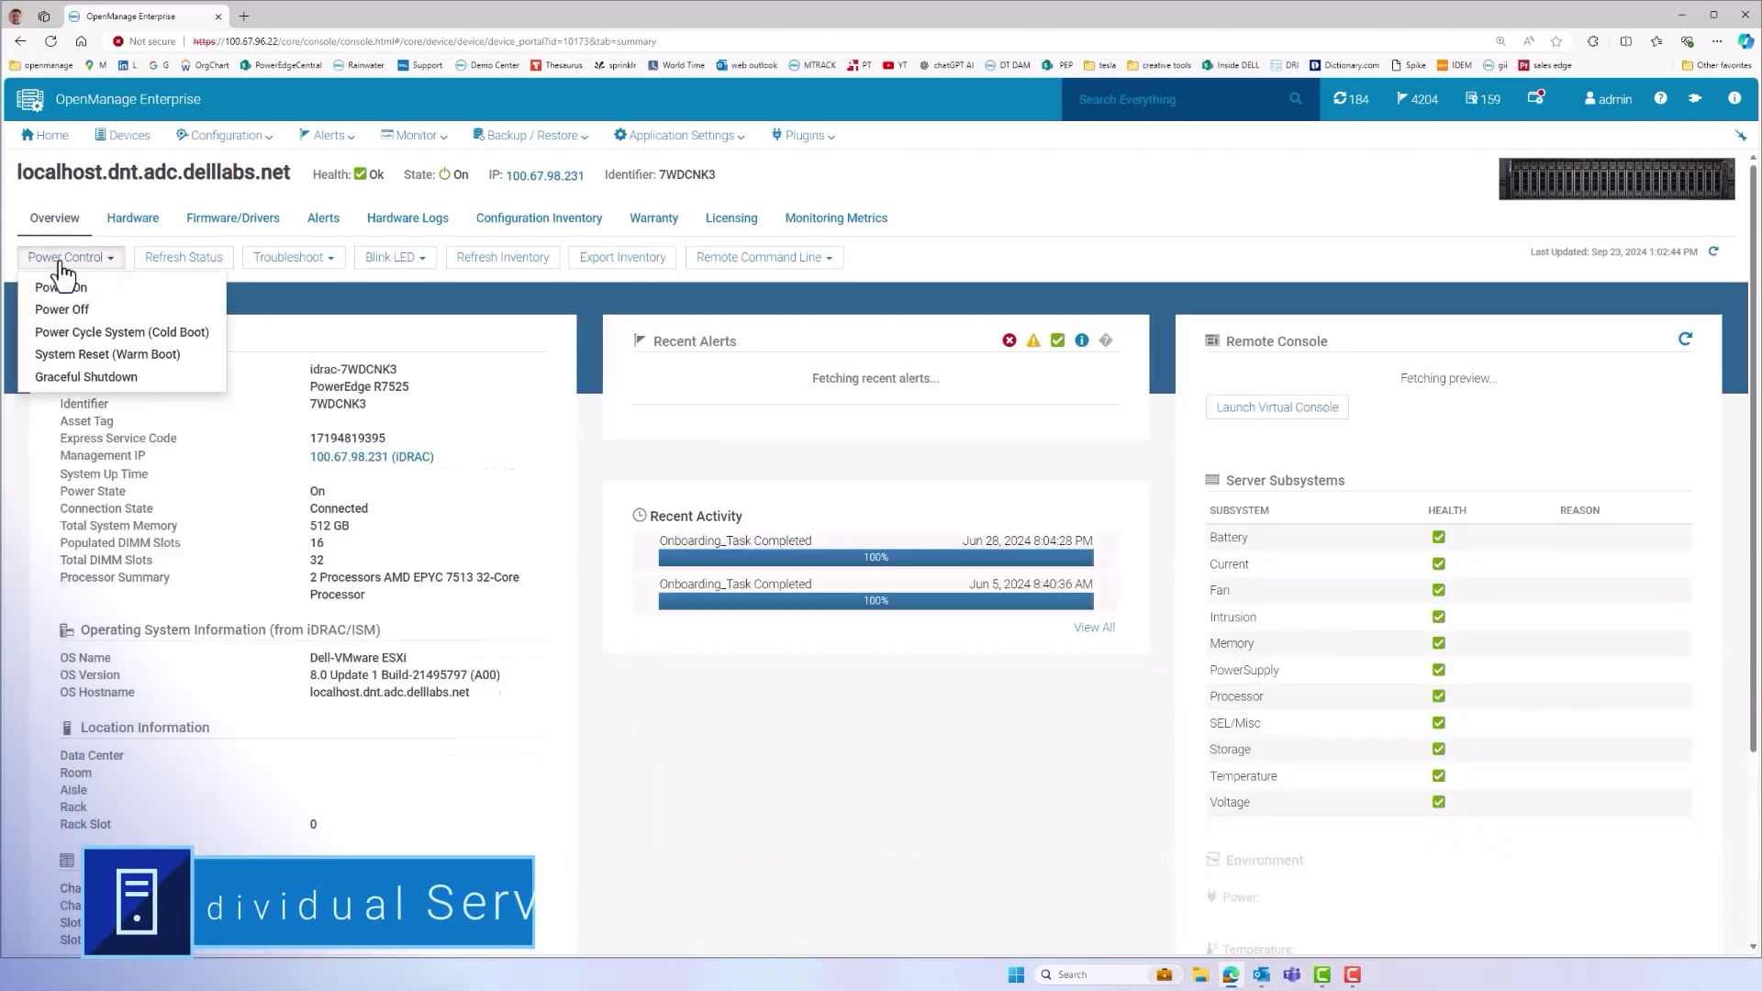
{"action": "left_click", "coordinate": [379, 261]}
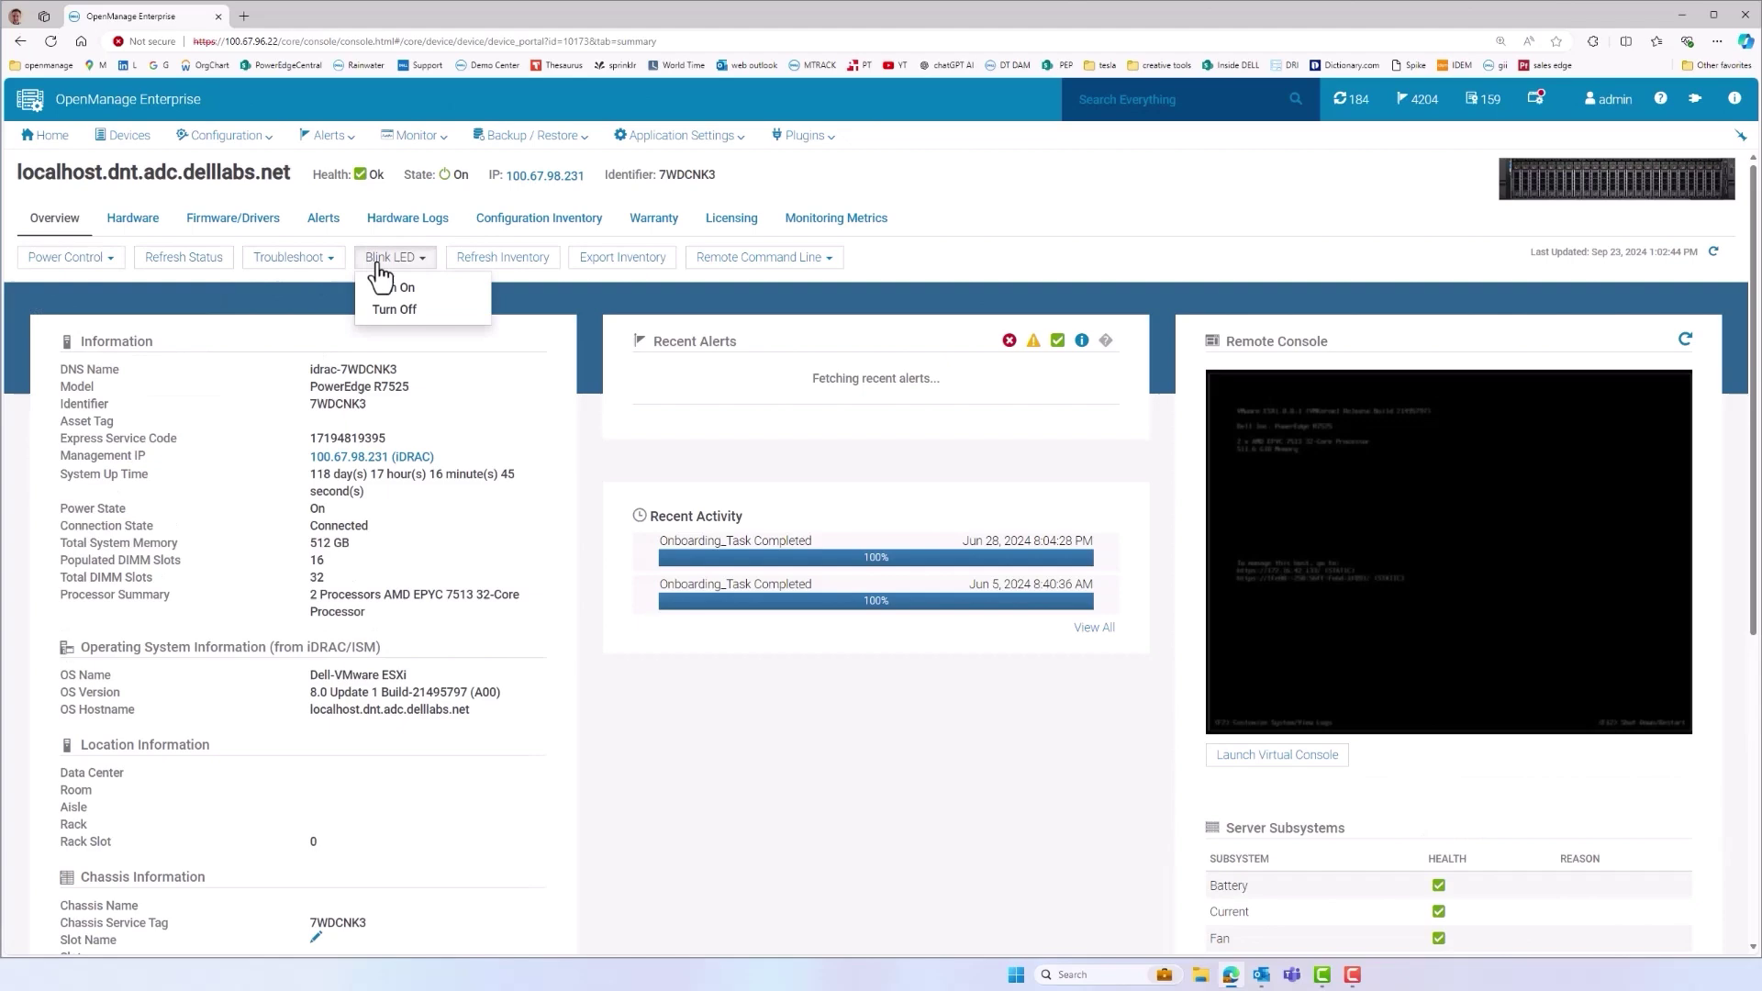
{"action": "left_click", "coordinate": [131, 223]}
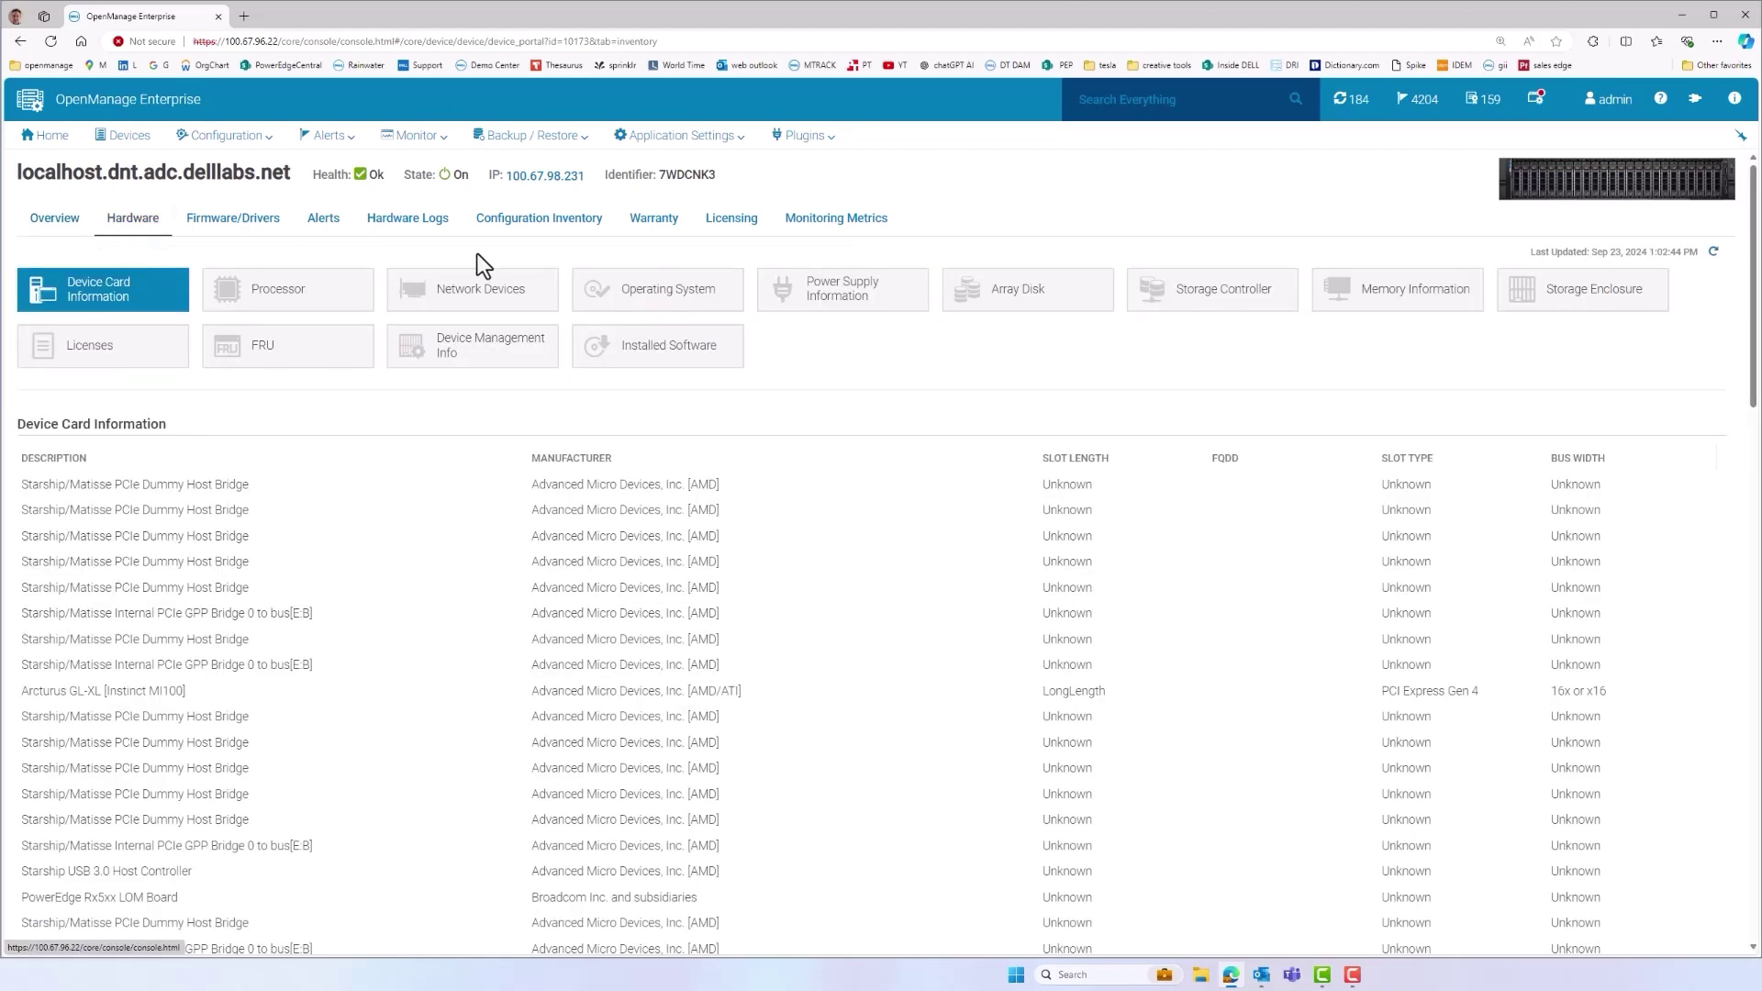
{"action": "left_click", "coordinate": [665, 350]}
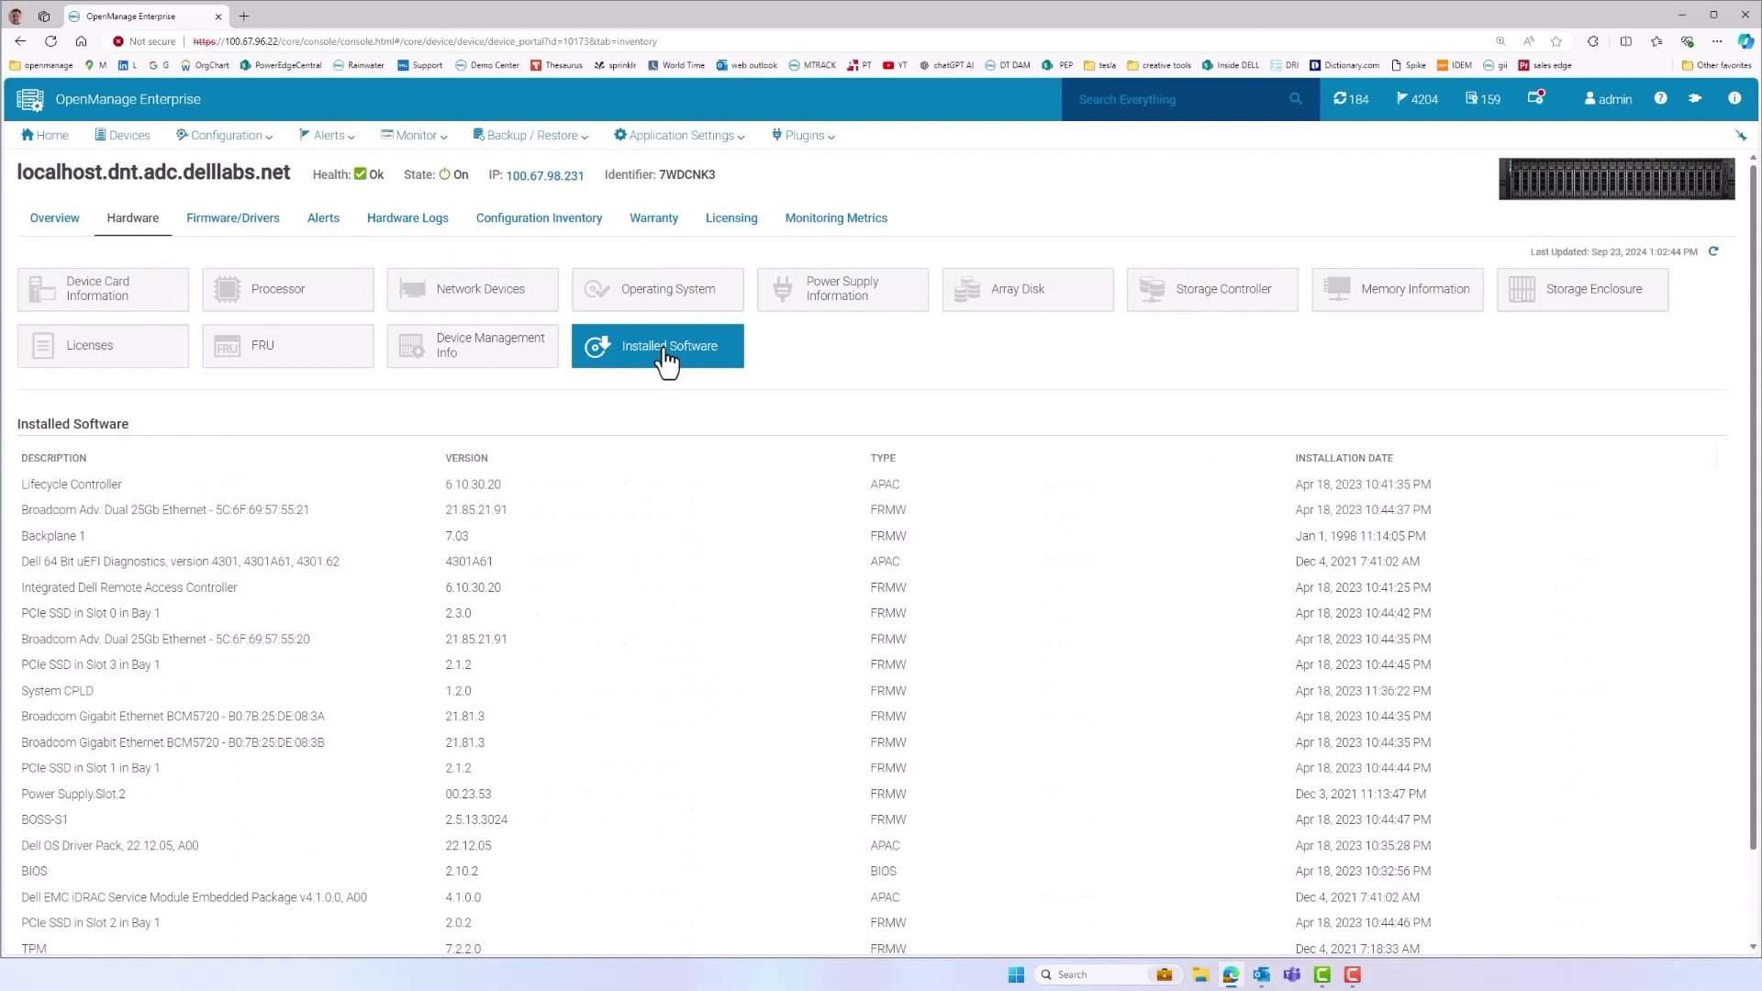
{"action": "left_click", "coordinate": [246, 289]}
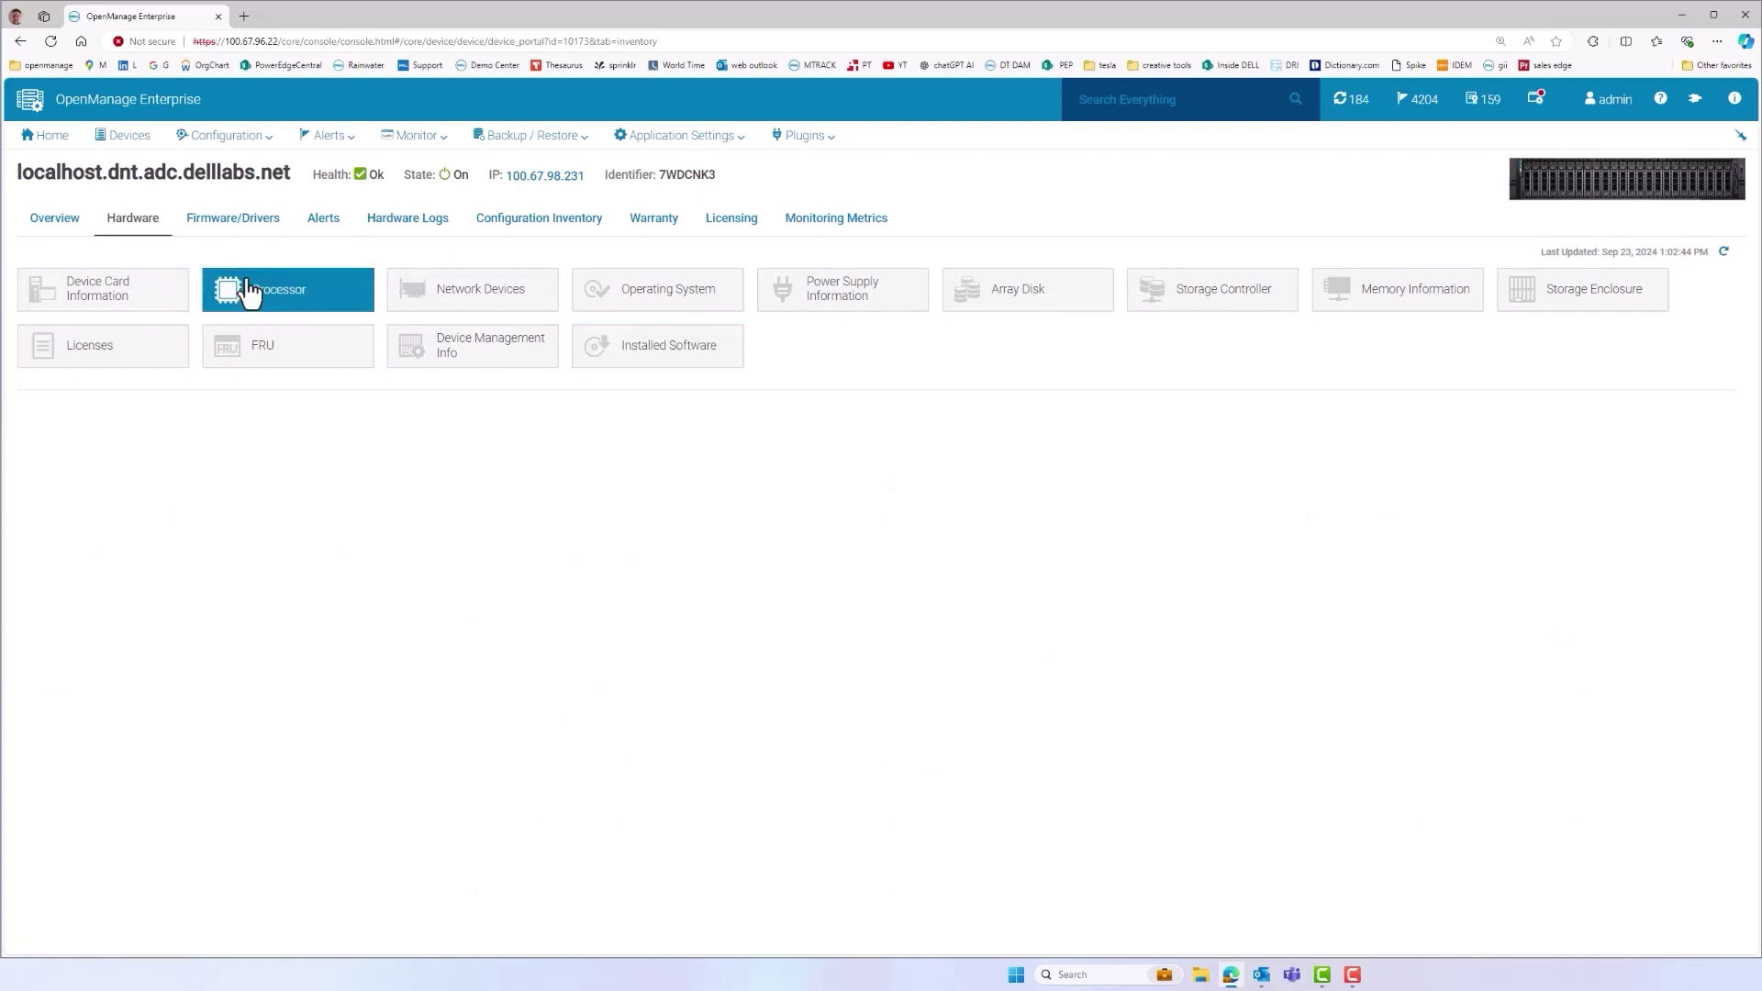
{"action": "left_click", "coordinate": [667, 224]}
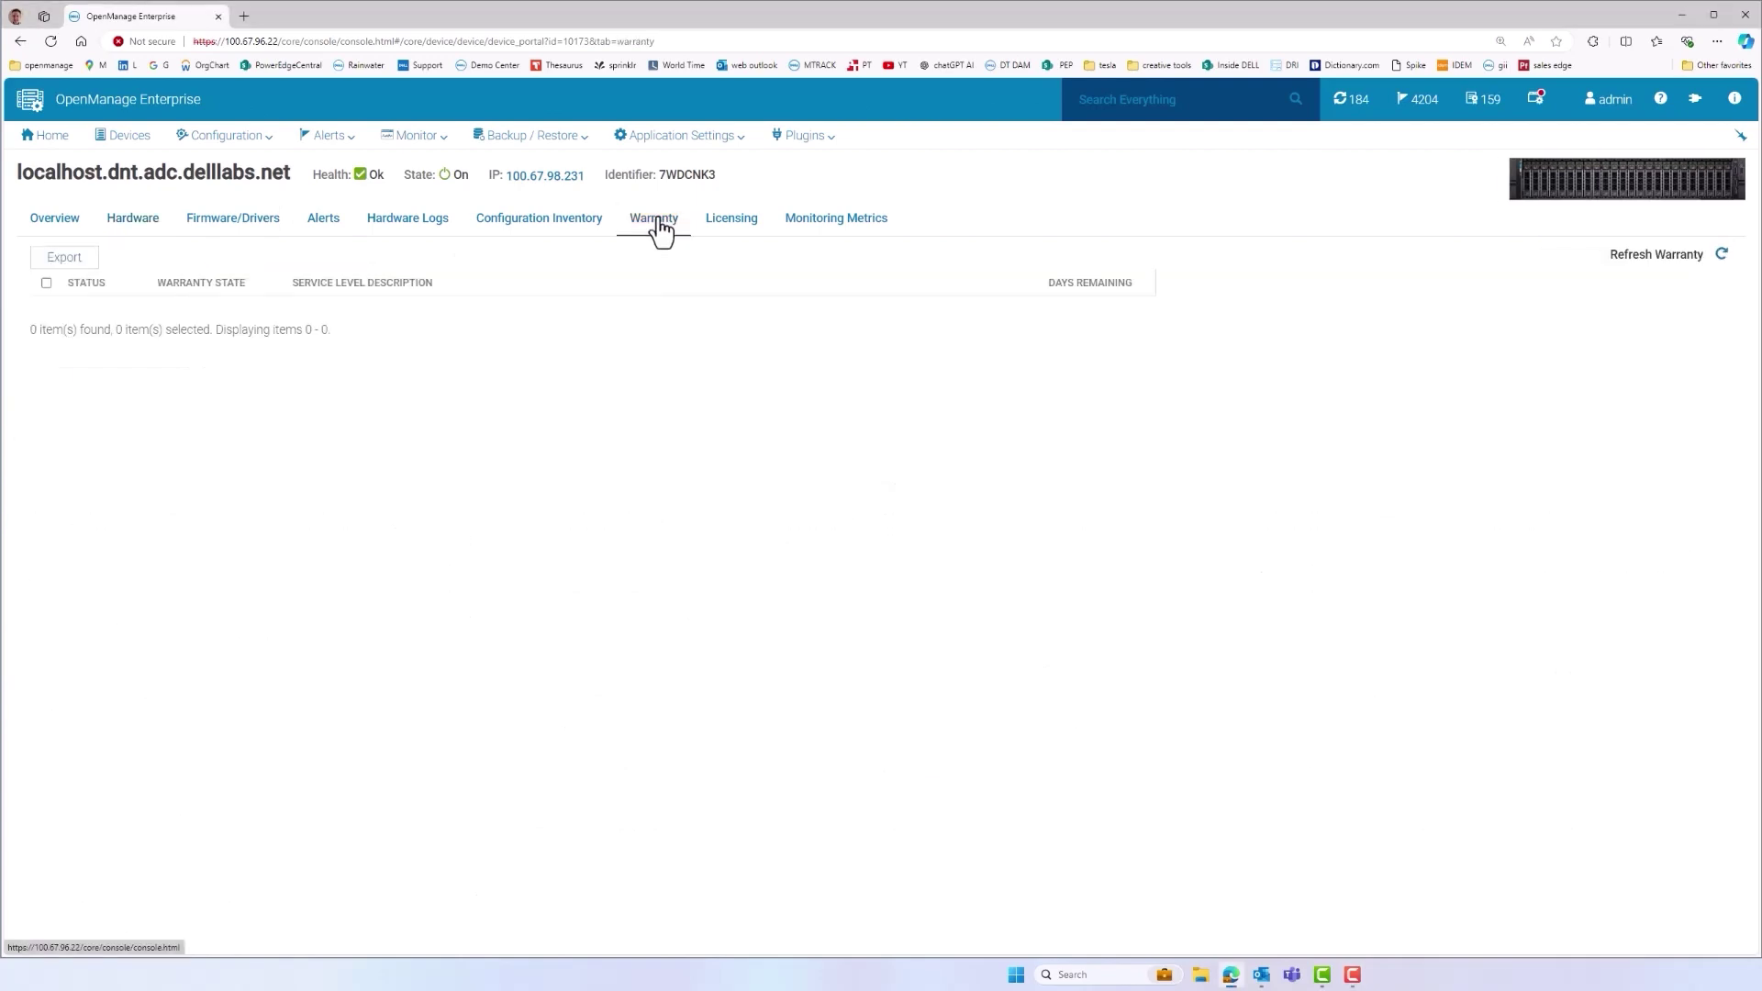
Draft a discovery job for 192.168.0.120 with trap reception enabled, then discard it
{"action": "left_click", "coordinate": [143, 145]}
{"action": "left_click", "coordinate": [633, 366]}
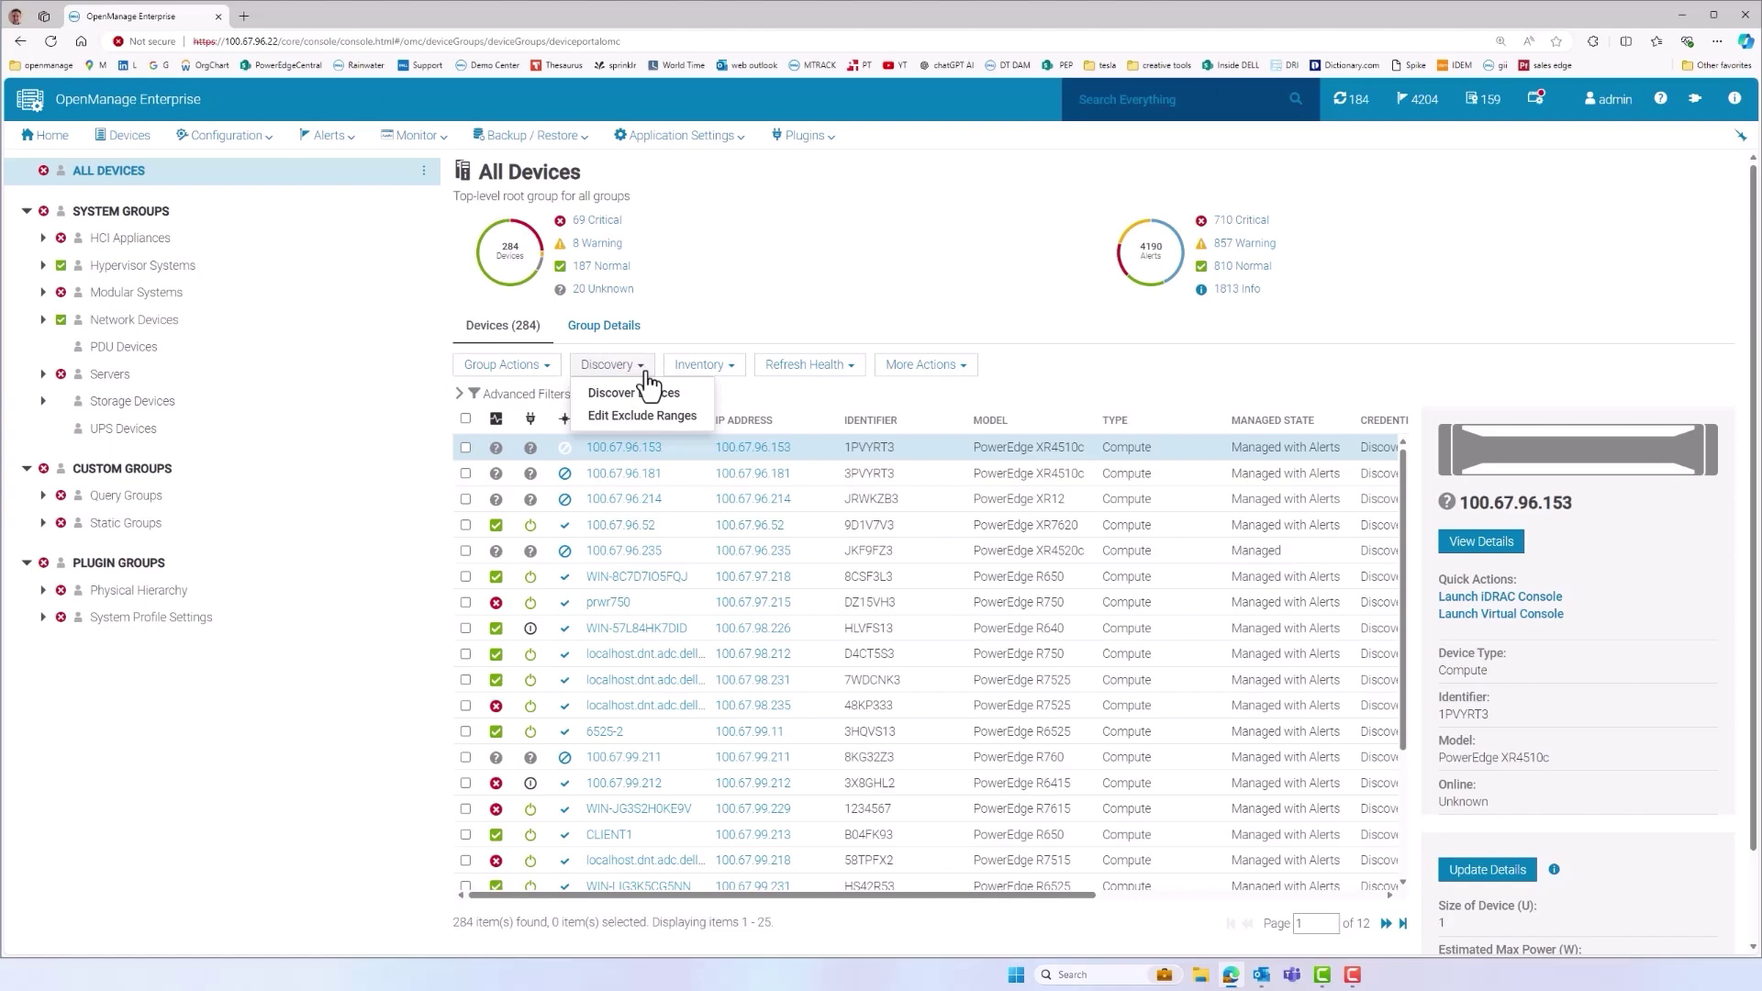
{"action": "left_click", "coordinate": [613, 394]}
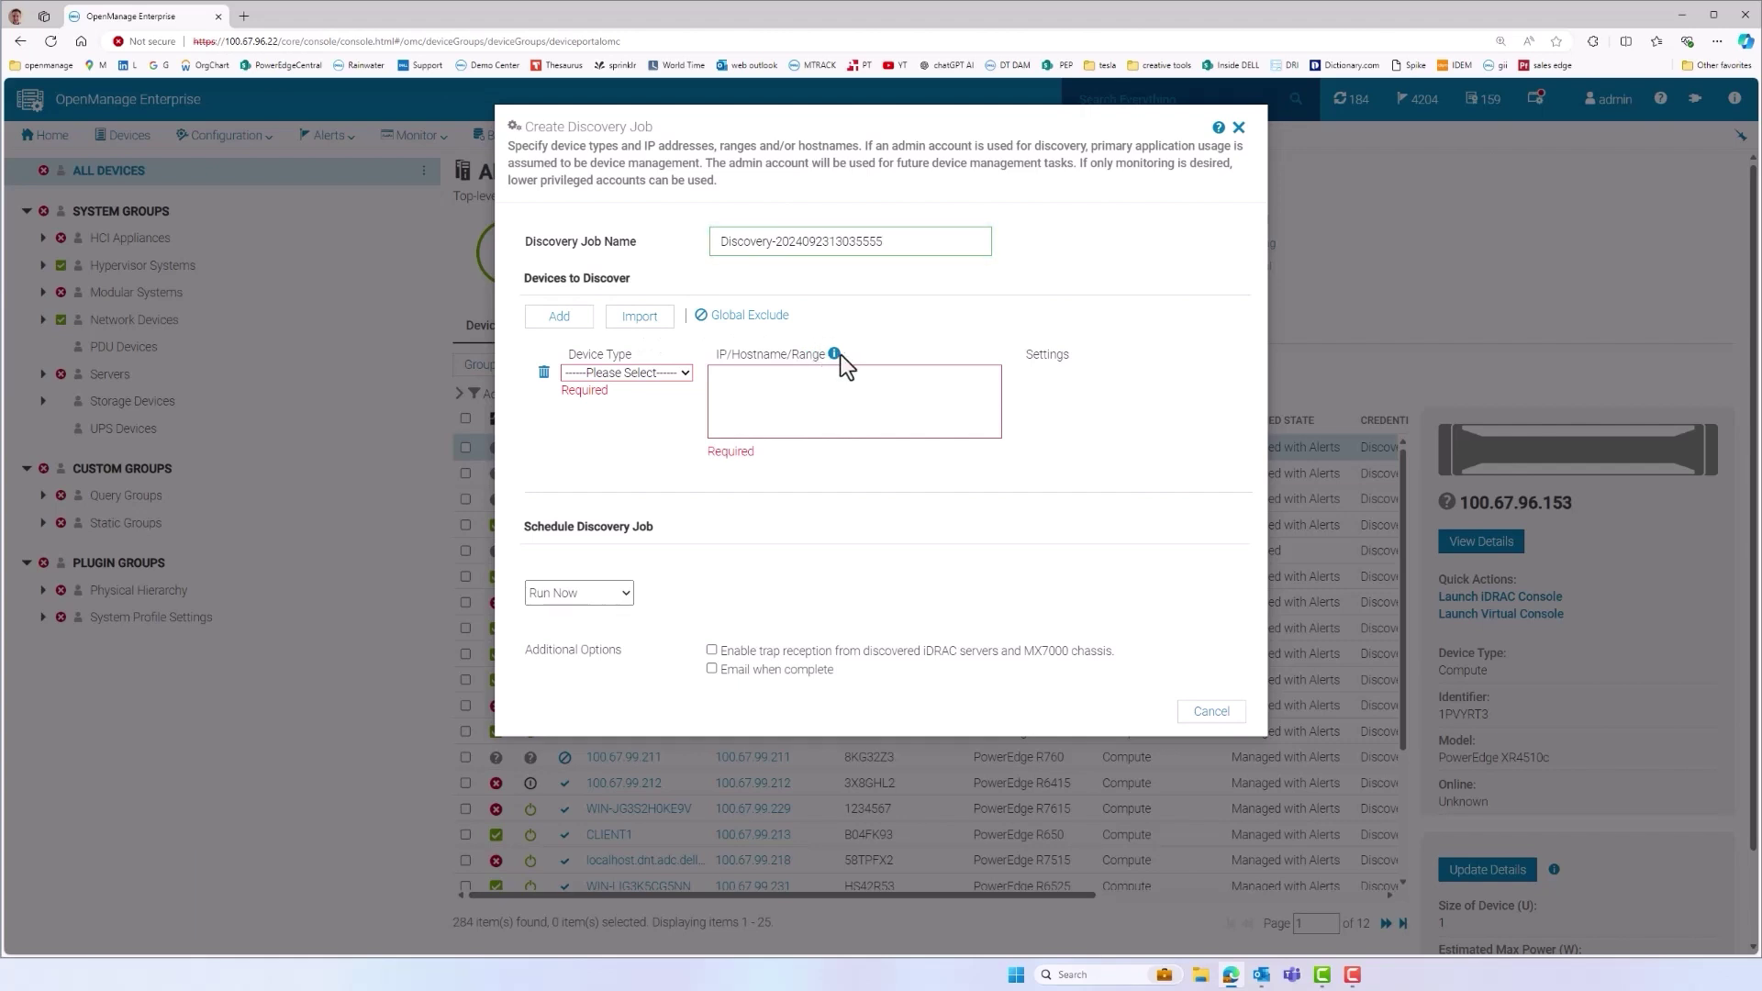
{"action": "mouse_move", "coordinate": [835, 355]}
{"action": "left_click", "coordinate": [829, 376]}
{"action": "type", "text": "19"}
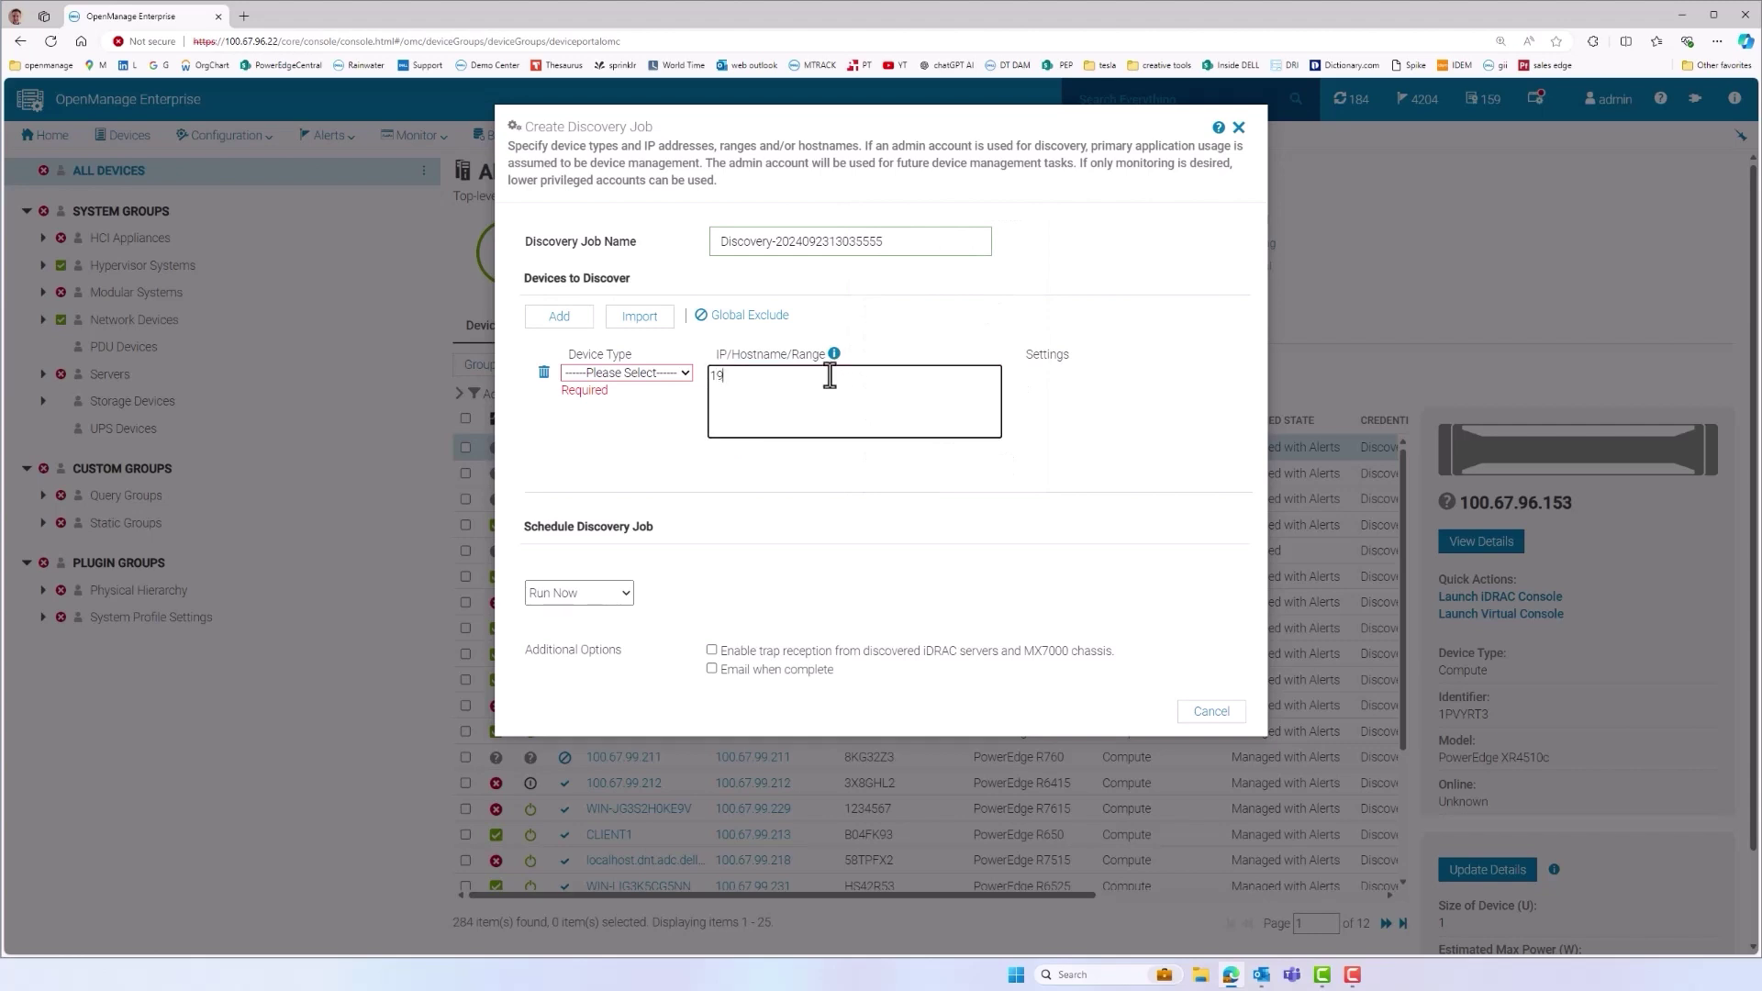
{"action": "type", "text": "2.168.0"}
{"action": "type", "text": "68.0.120"}
{"action": "left_click", "coordinate": [712, 650]}
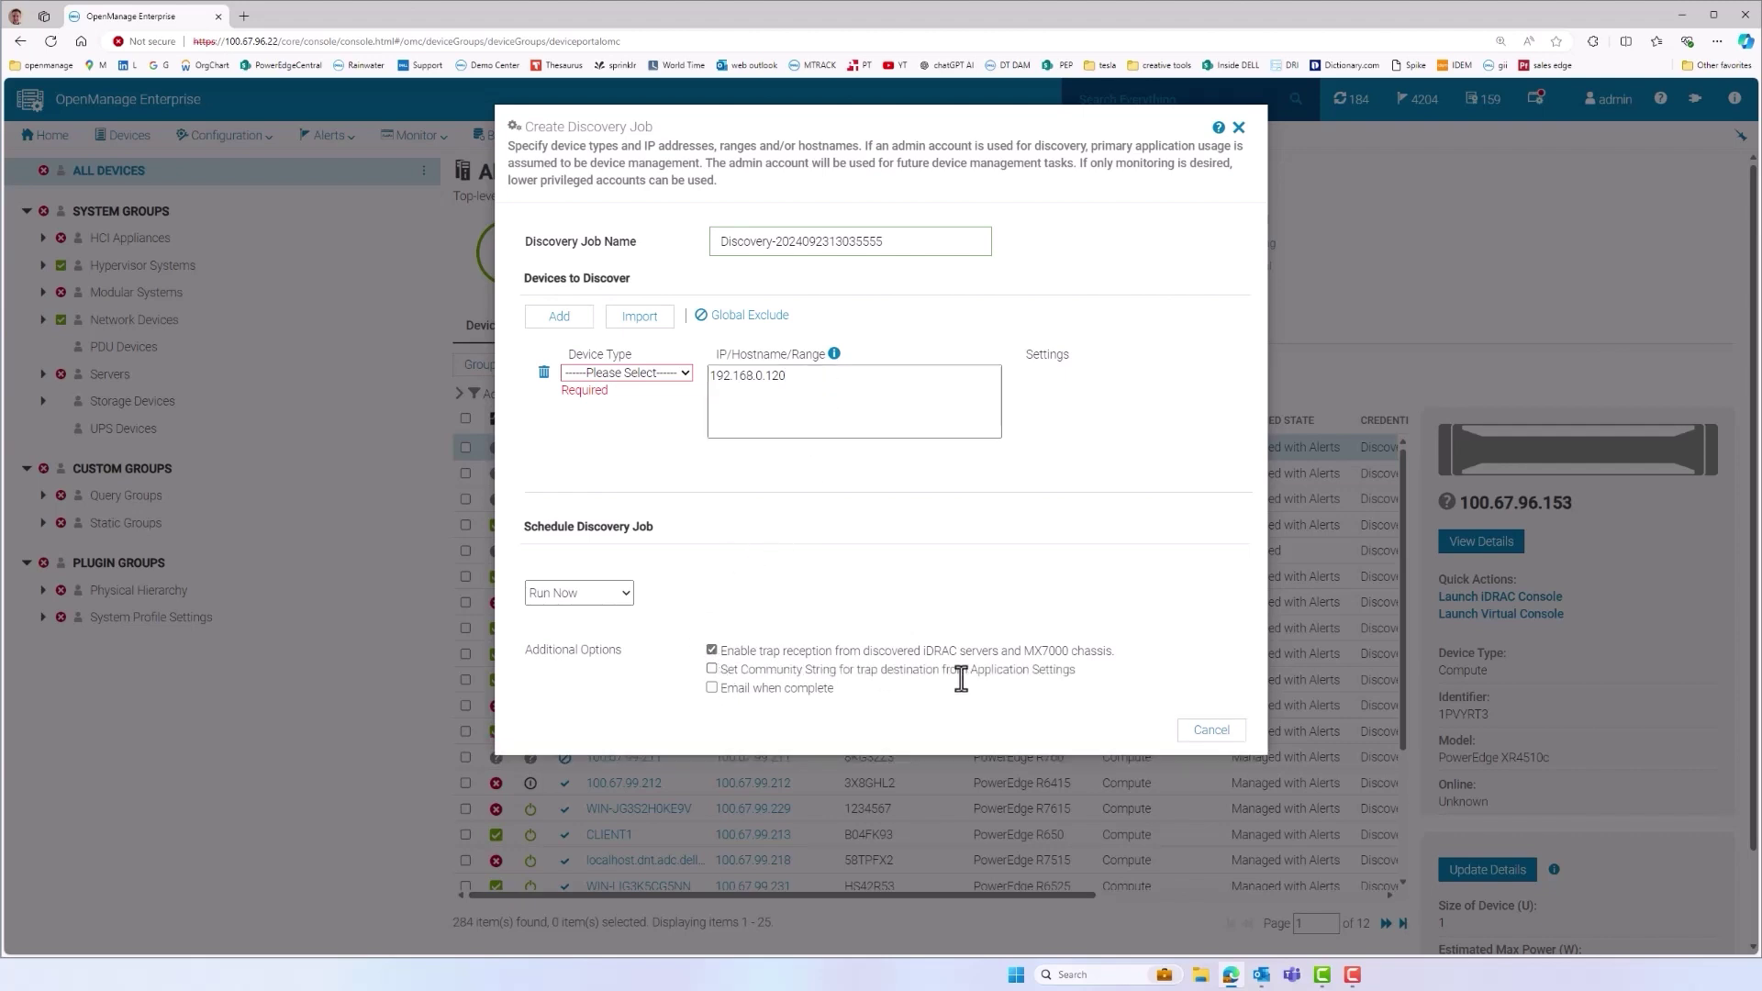
{"action": "left_click", "coordinate": [1211, 729]}
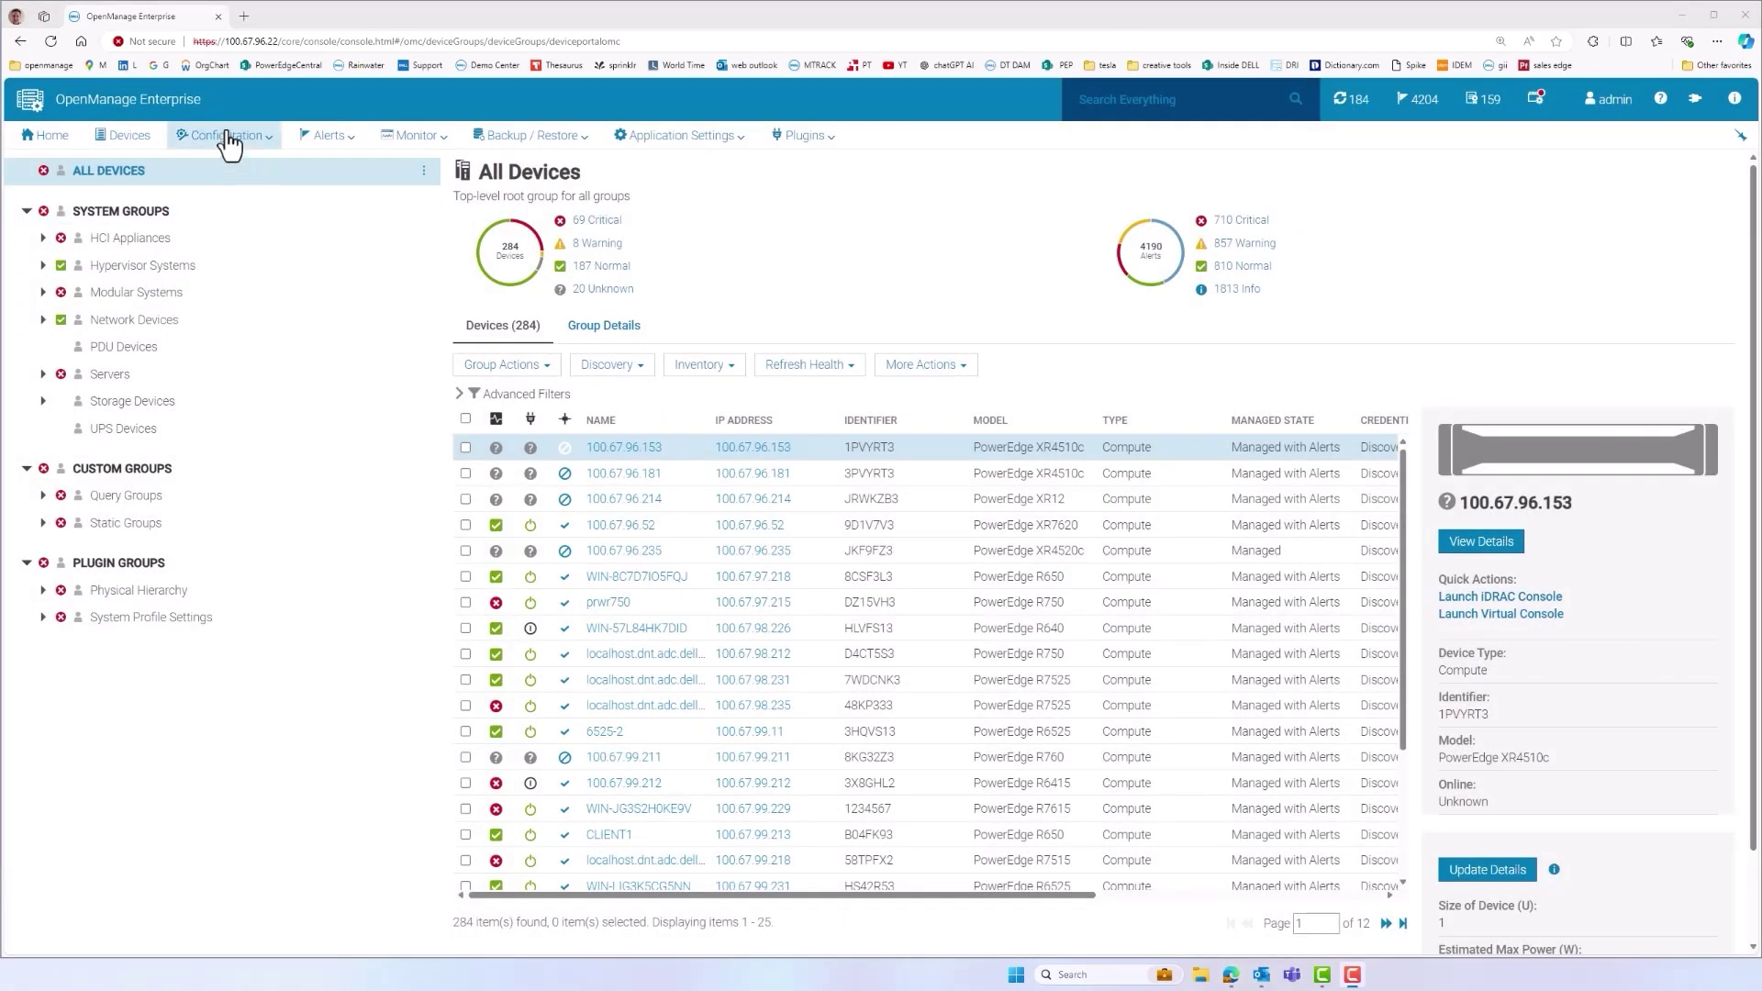
Open the linux temp template for editing from Configuration > Templates
{"action": "left_click", "coordinate": [226, 137]}
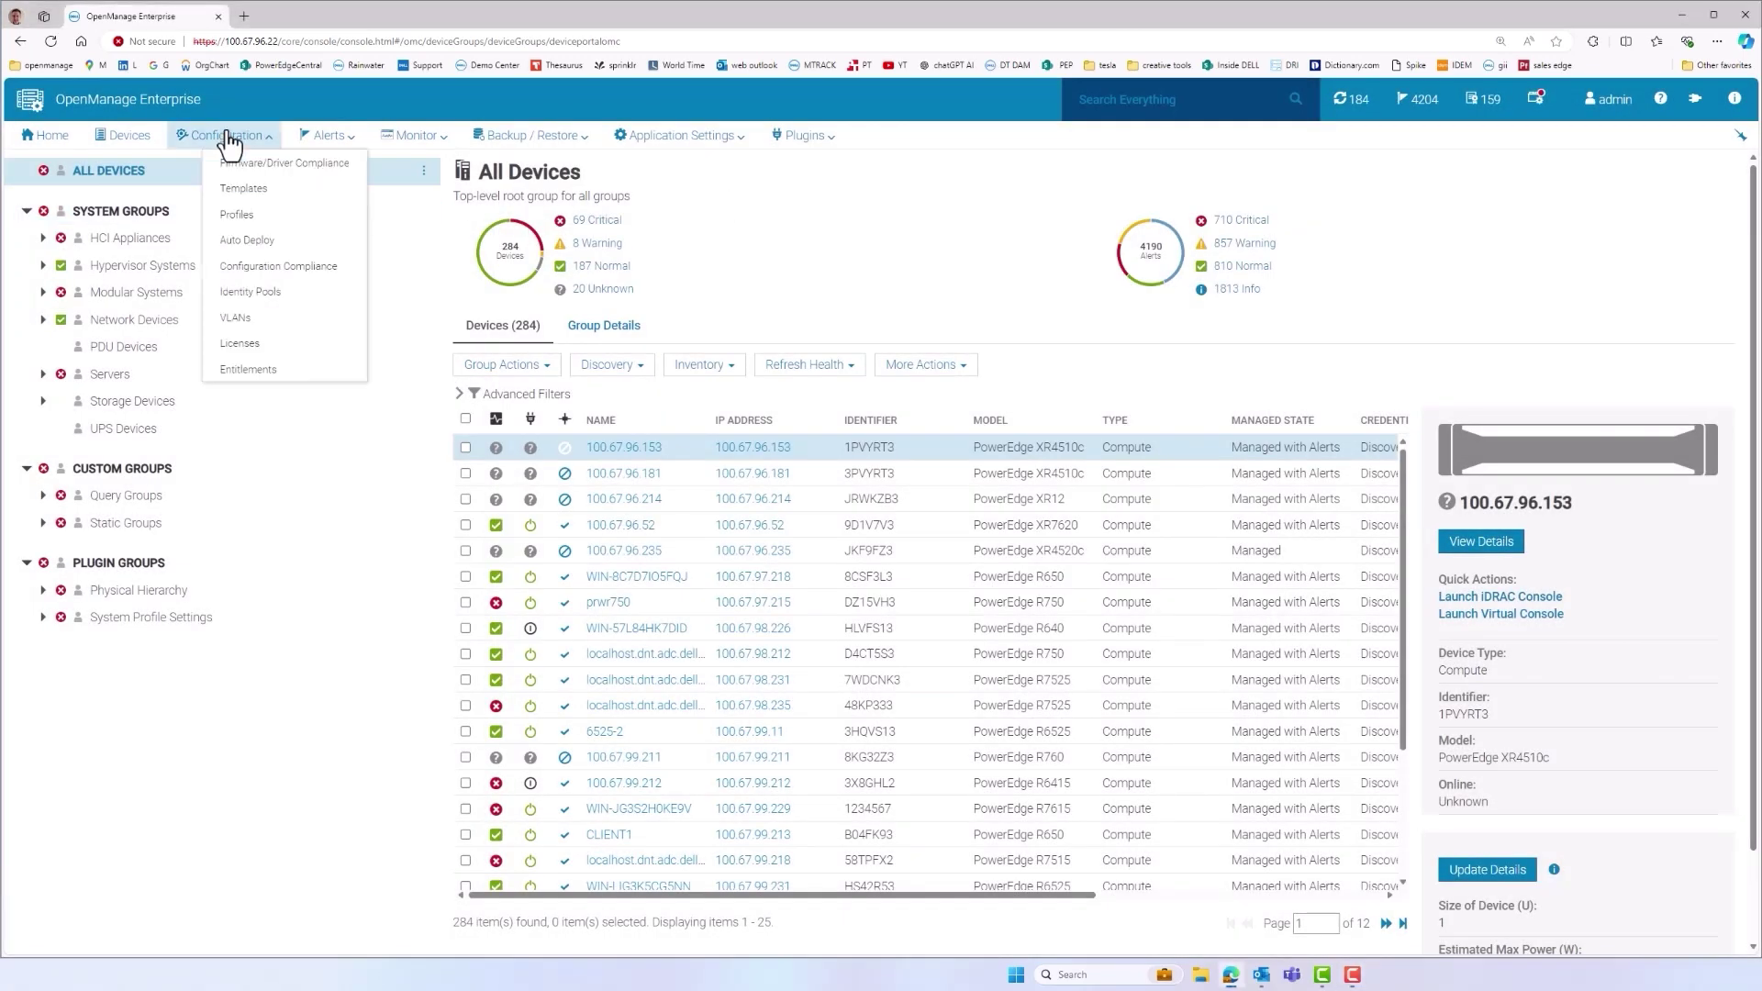
{"action": "left_click", "coordinate": [248, 193]}
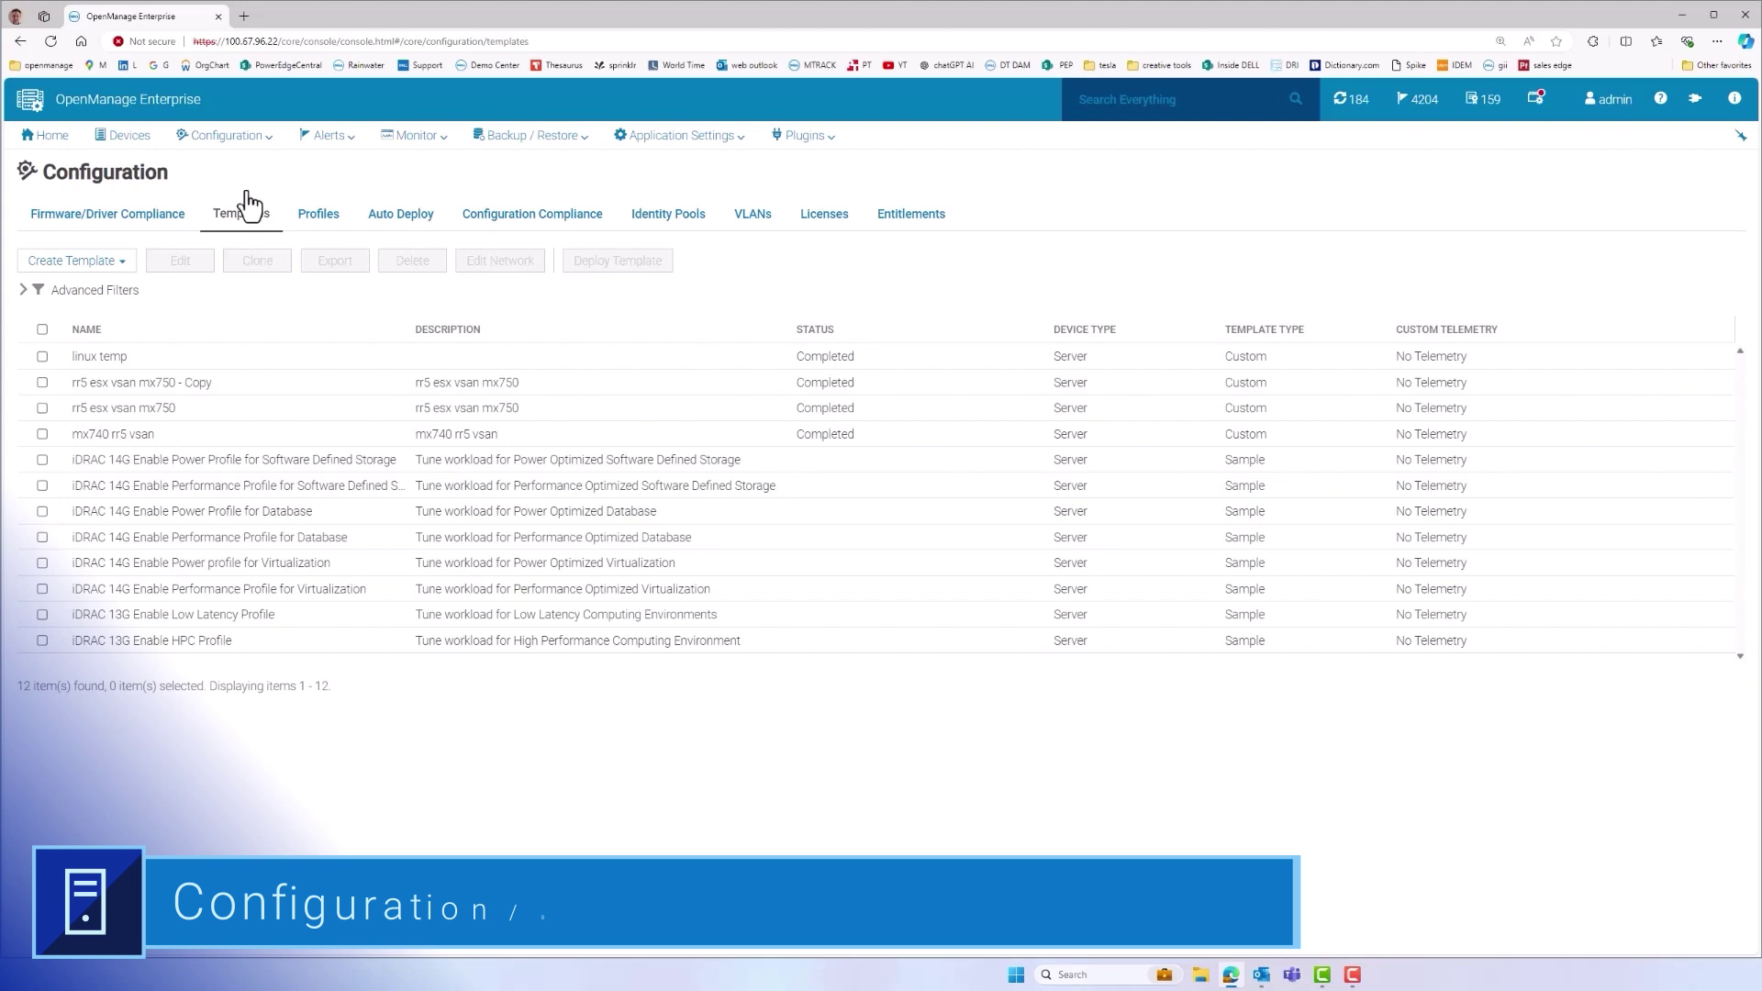
{"action": "left_click", "coordinate": [43, 357]}
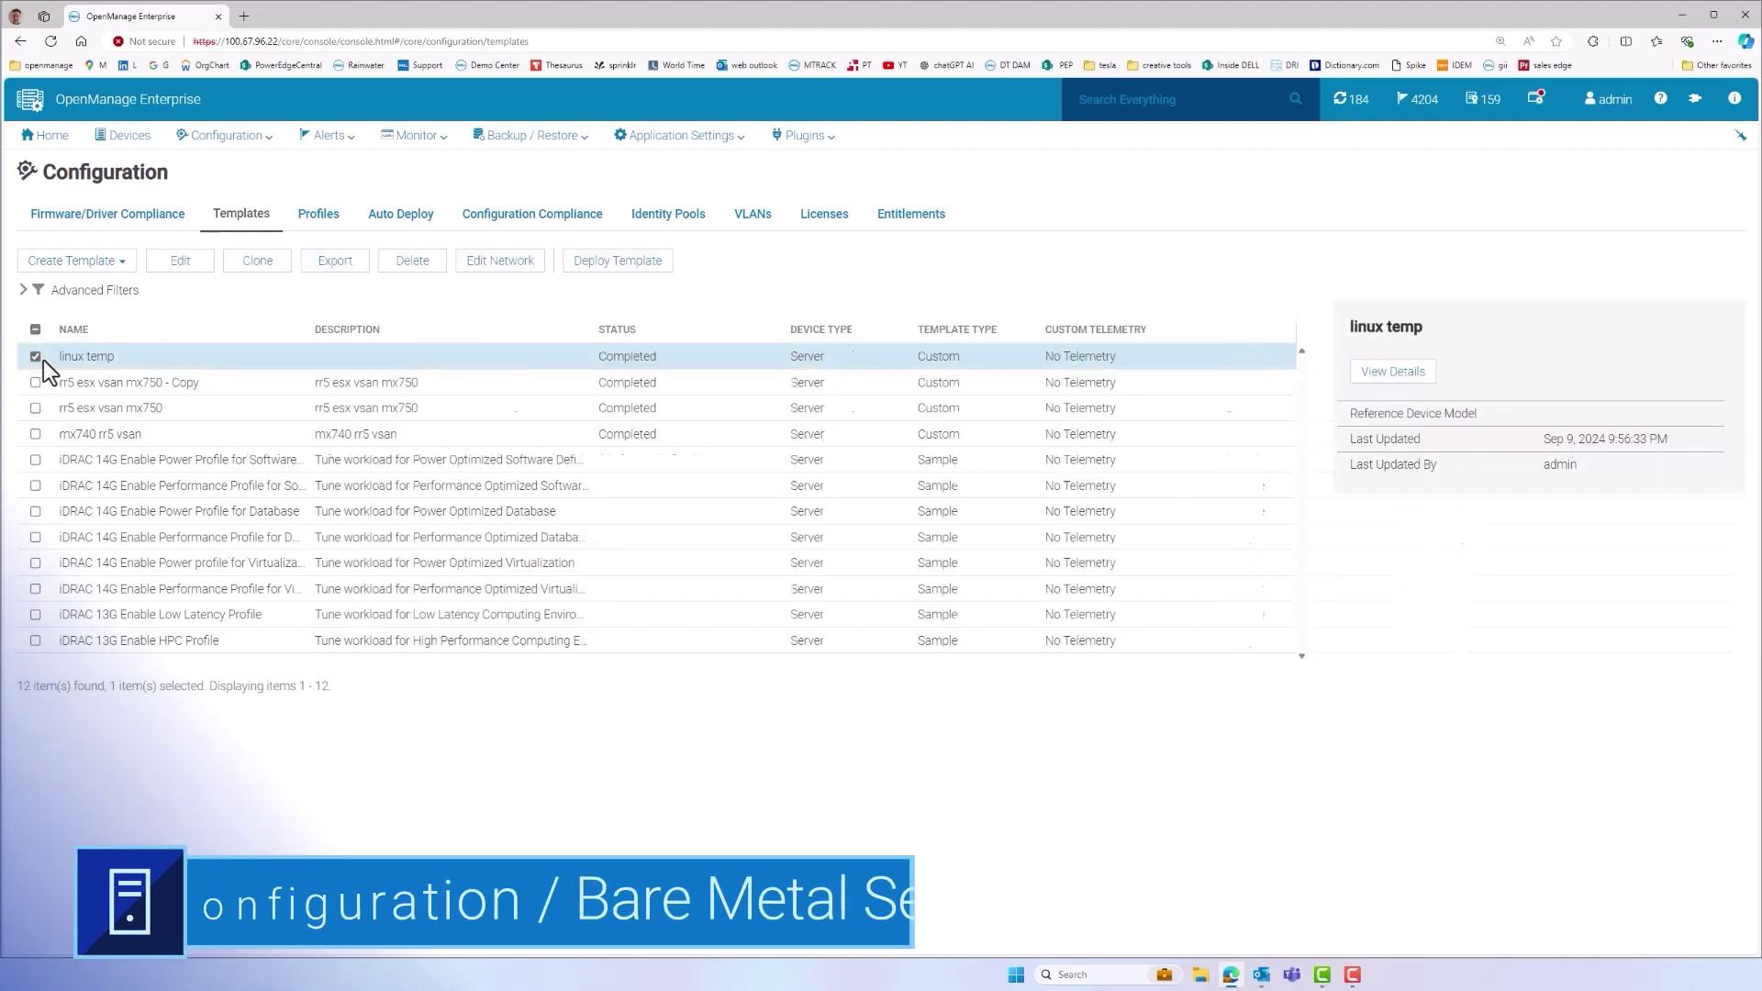
{"action": "left_click", "coordinate": [178, 264]}
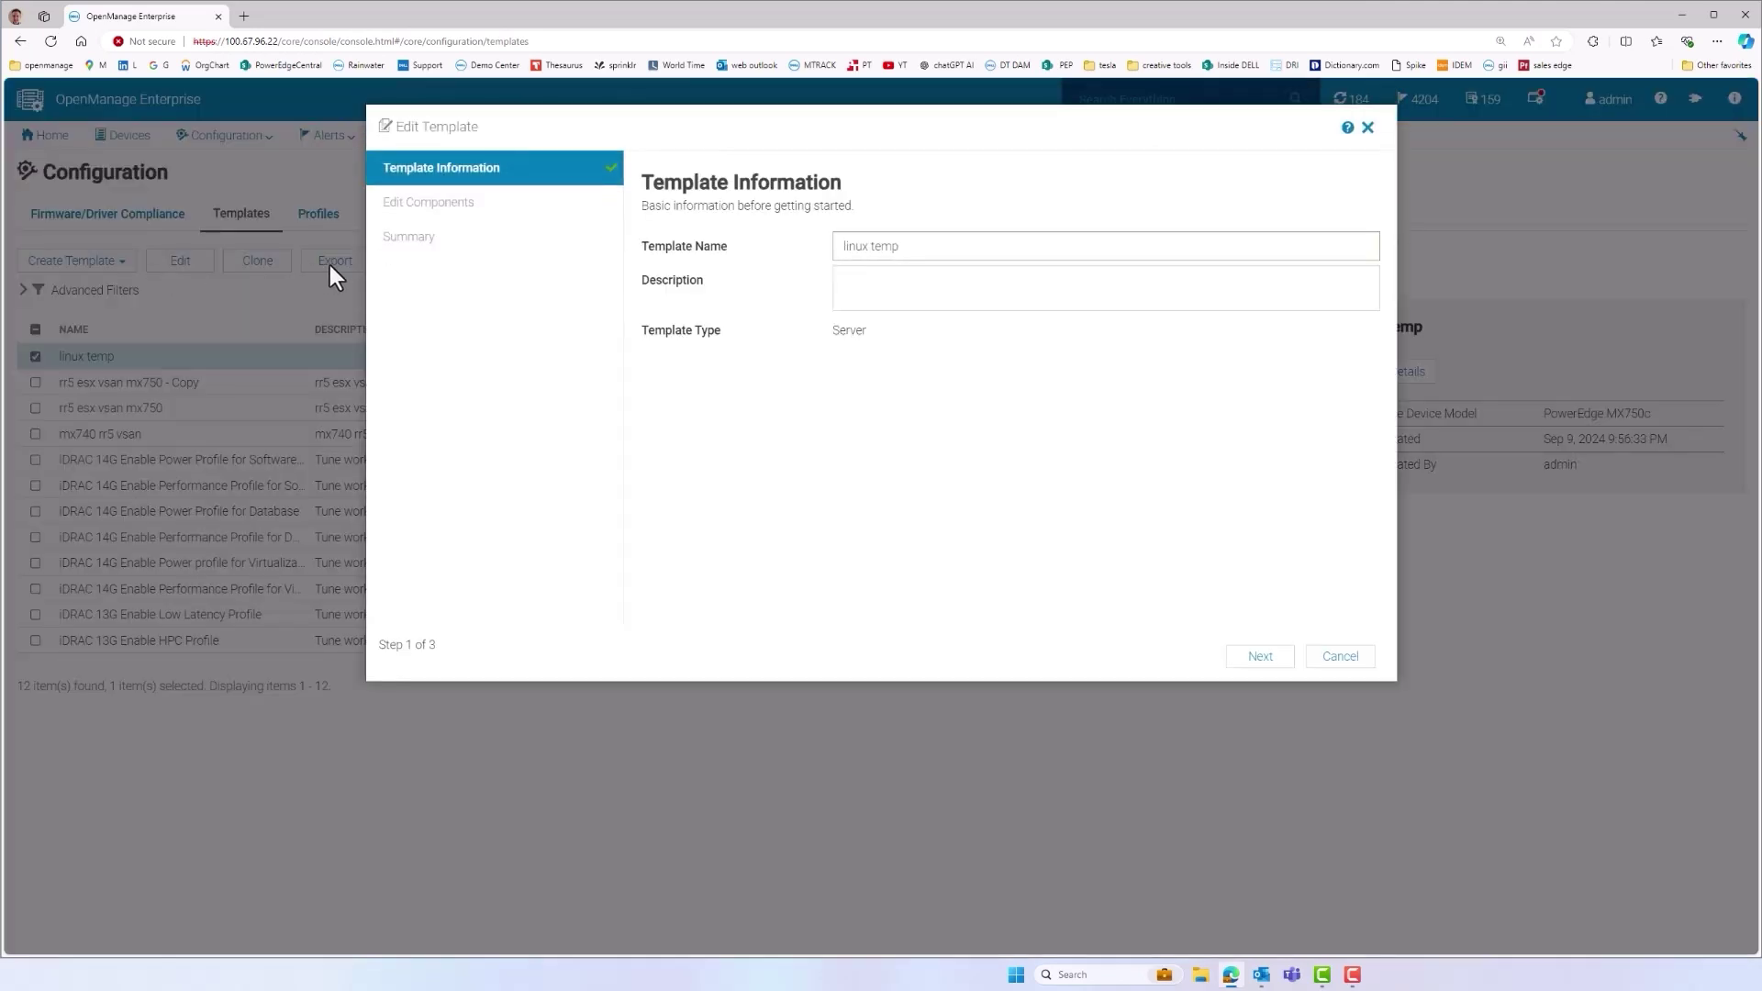
Add the description 'bios setting' and save the template with components unchanged
{"action": "left_click", "coordinate": [876, 280]}
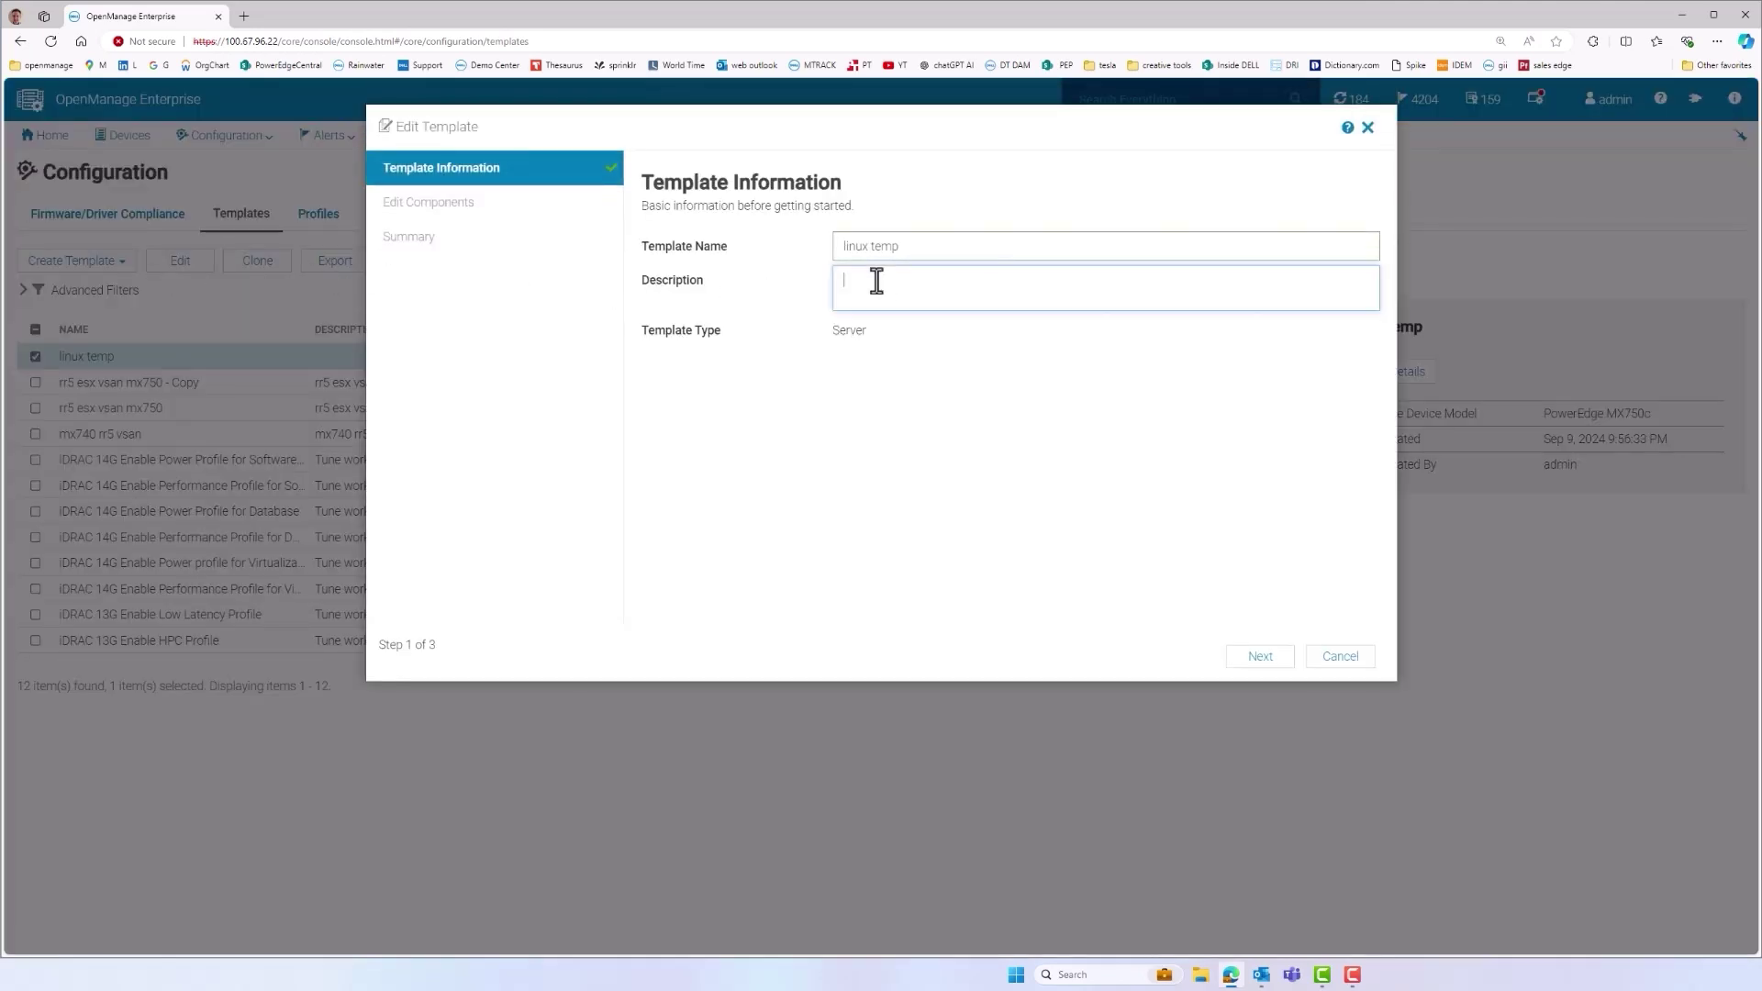
{"action": "type", "text": "bios setting"}
{"action": "left_click", "coordinate": [1257, 657]}
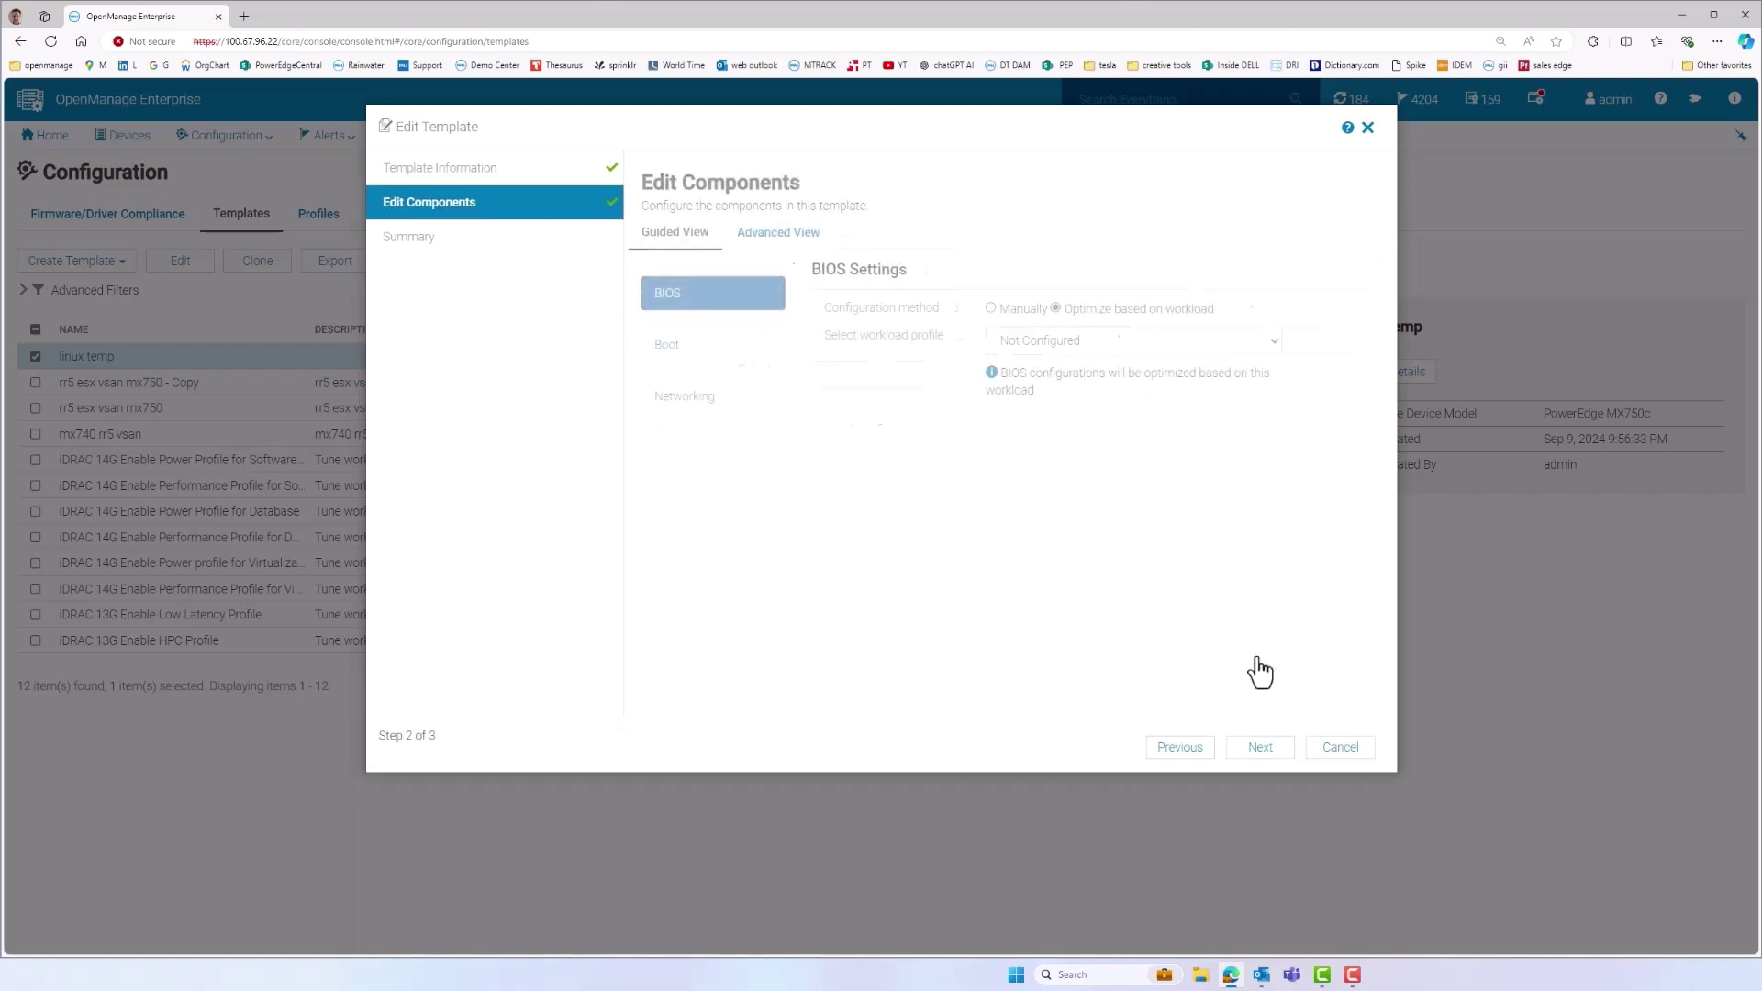
{"action": "left_click", "coordinate": [753, 237]}
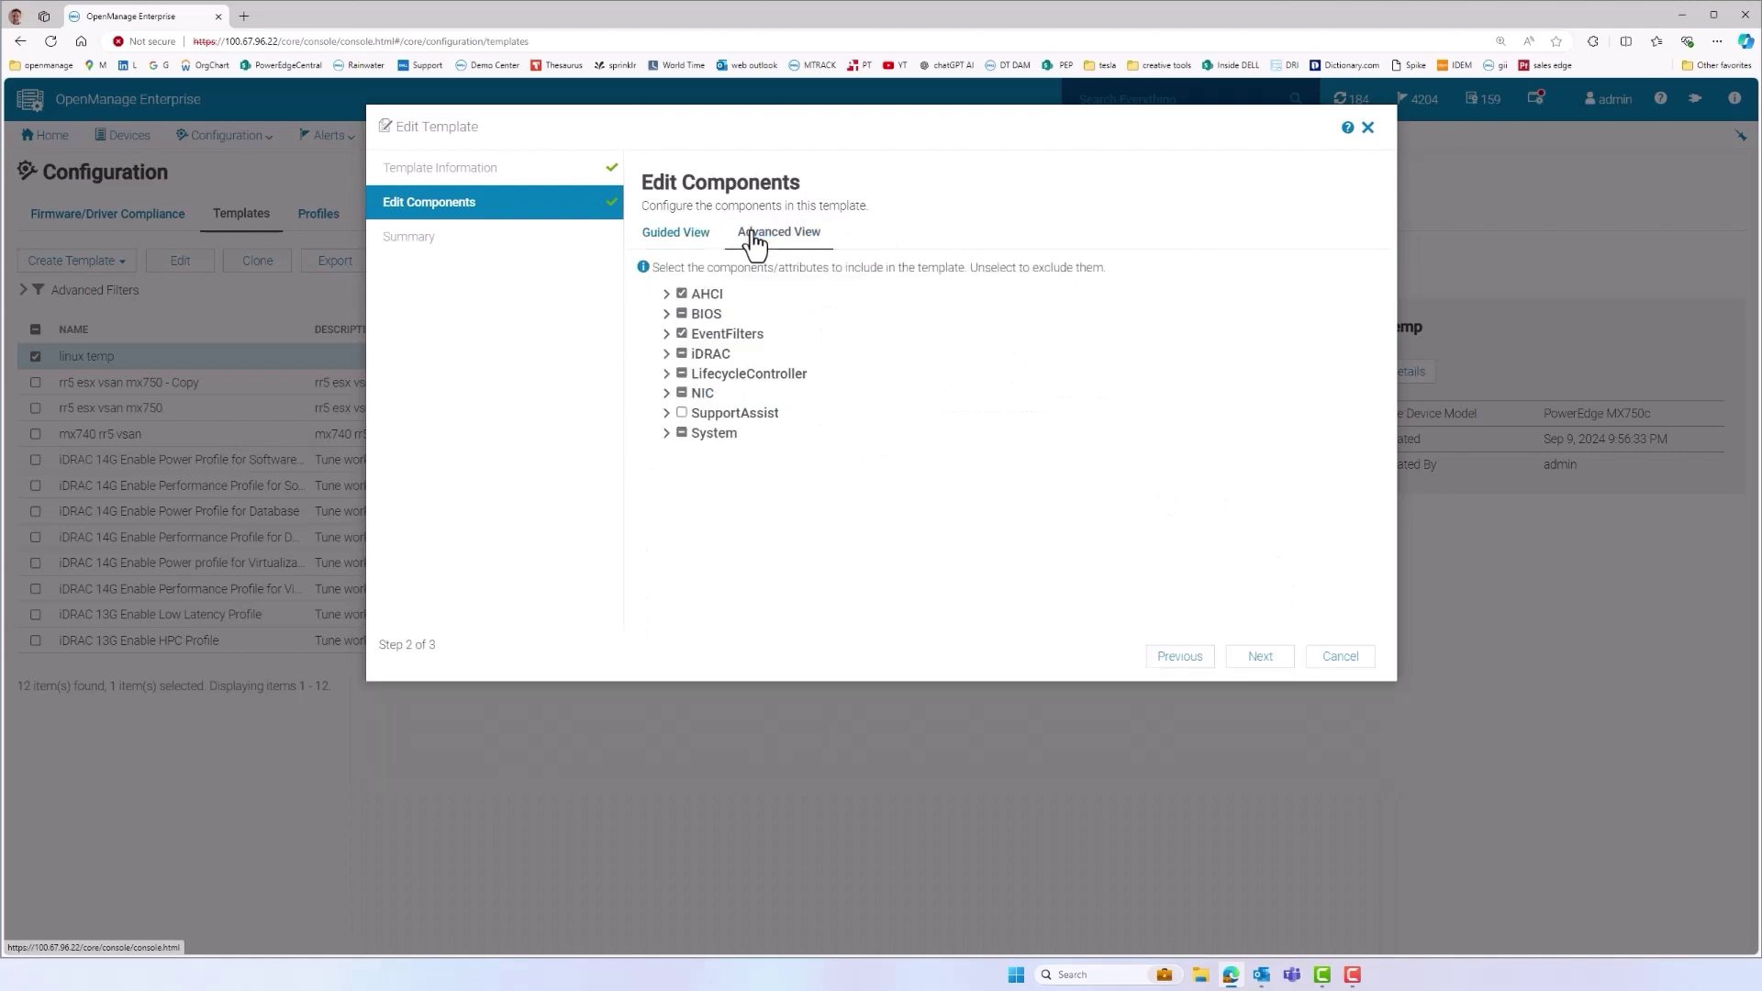
{"action": "left_click", "coordinate": [667, 317]}
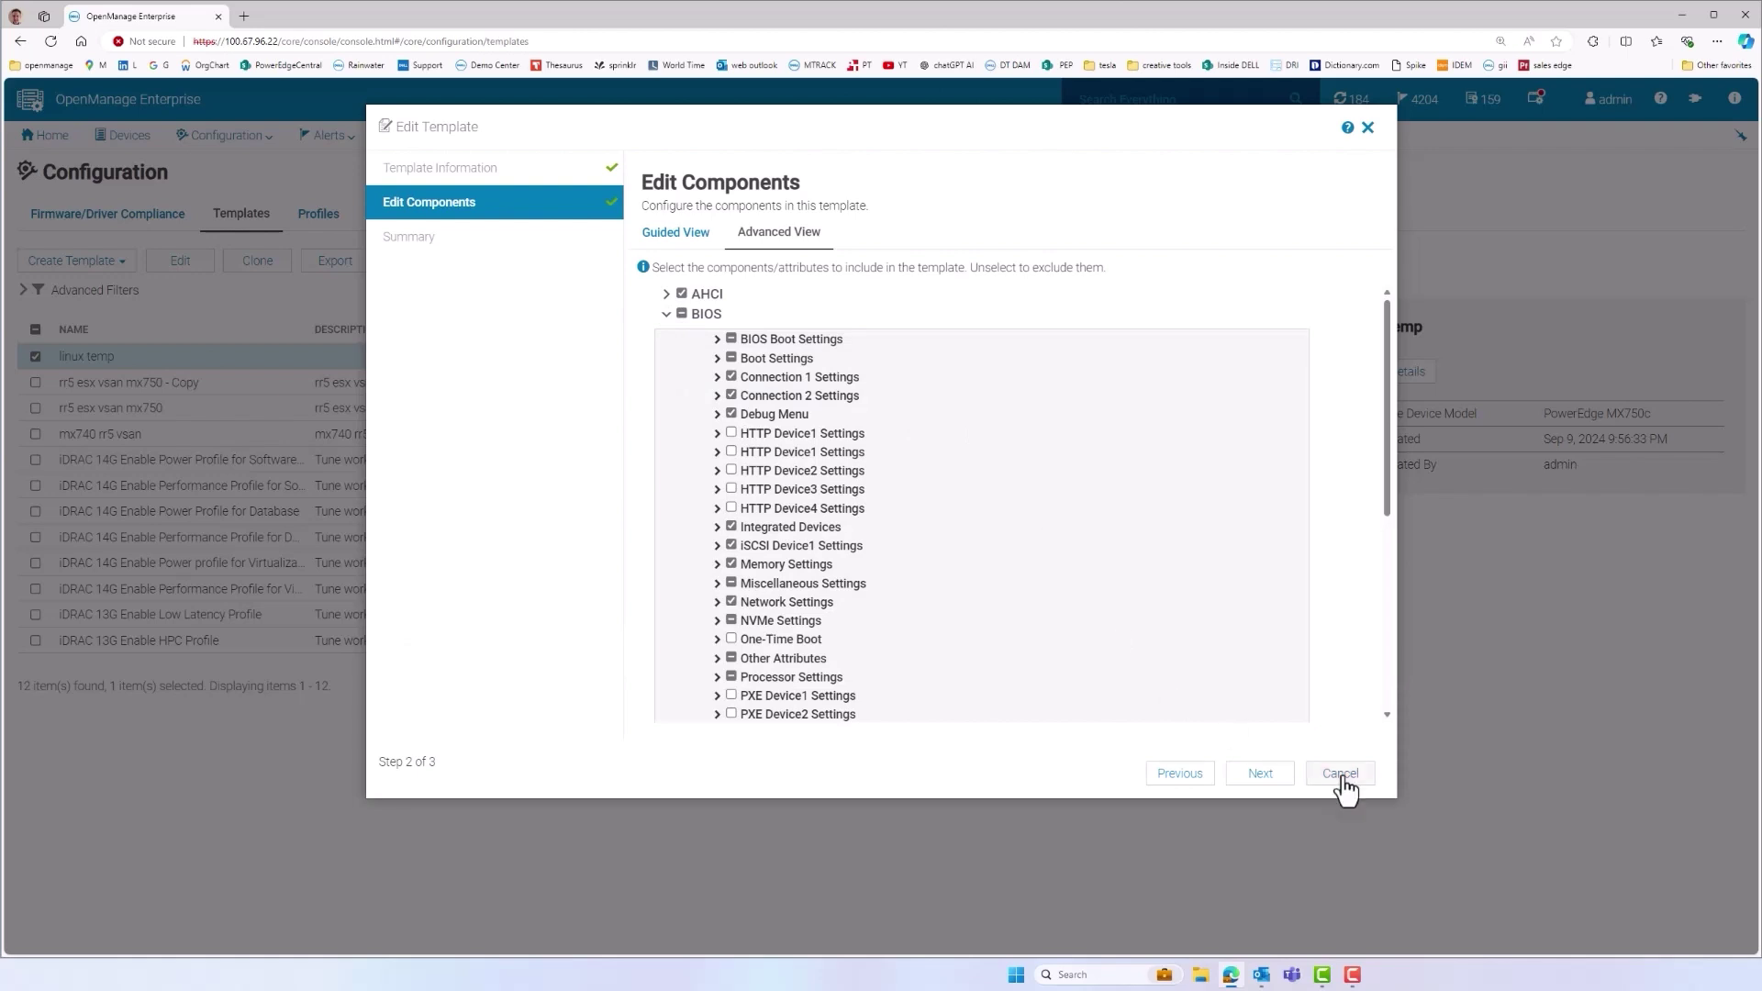
{"action": "left_click", "coordinate": [1259, 778]}
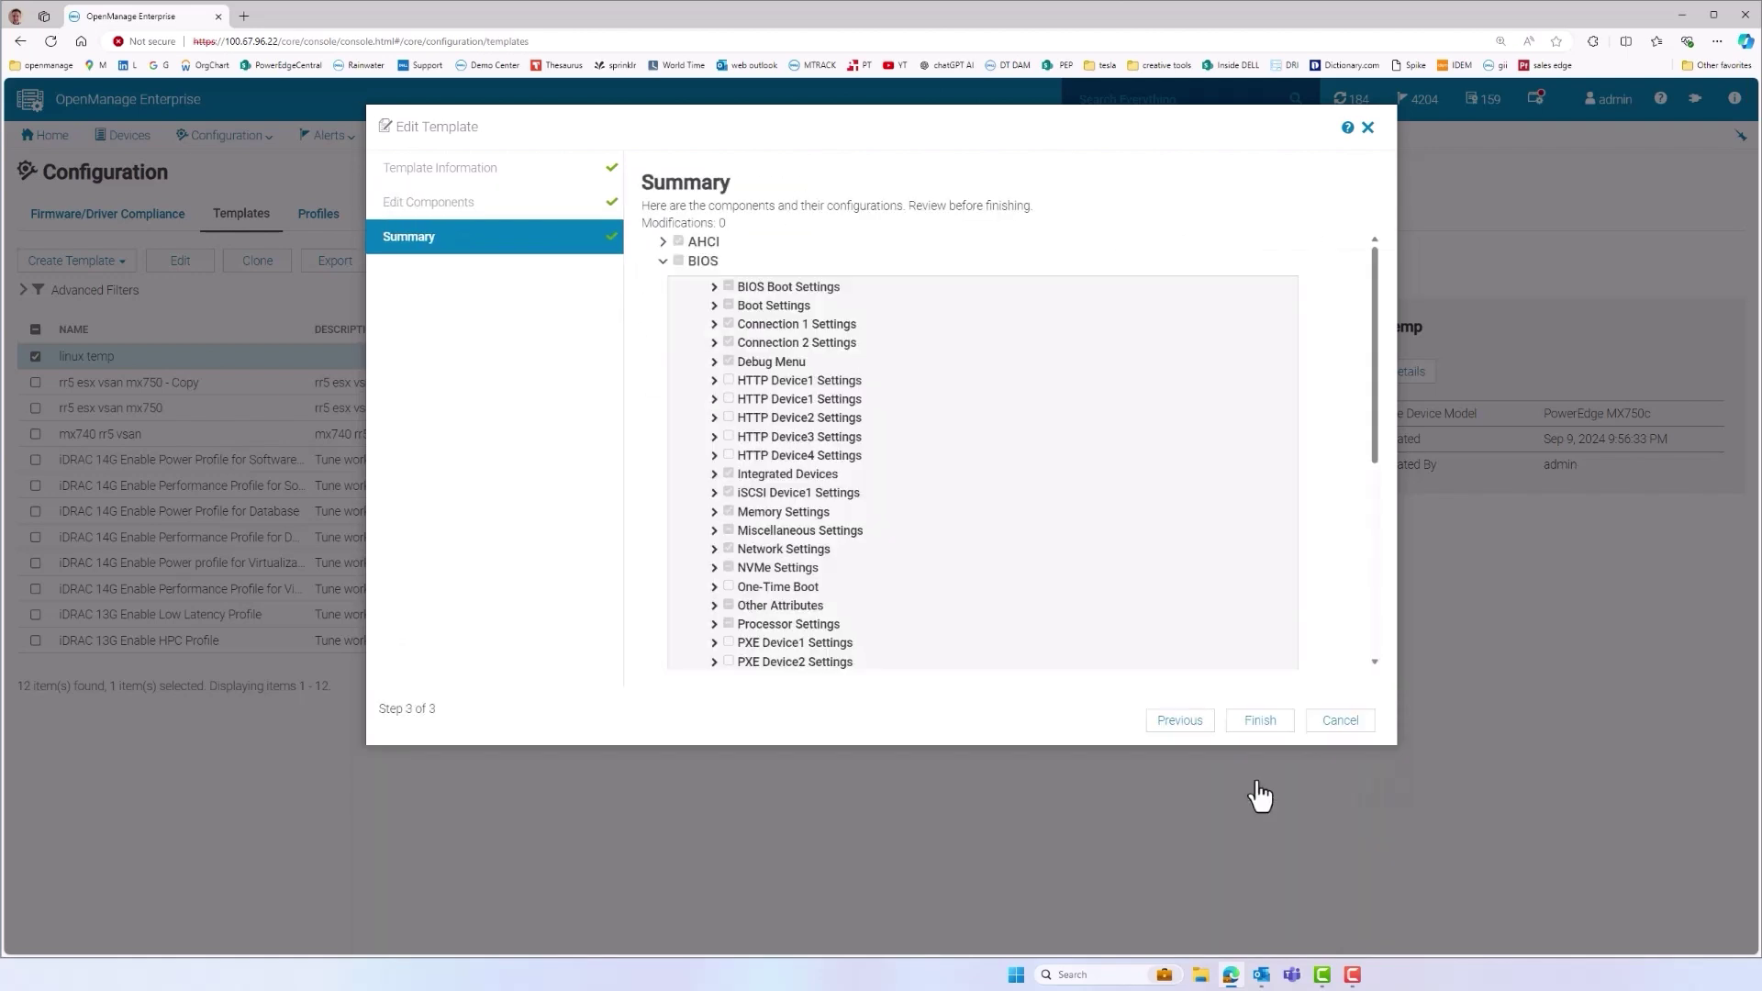
{"action": "left_click", "coordinate": [1259, 723]}
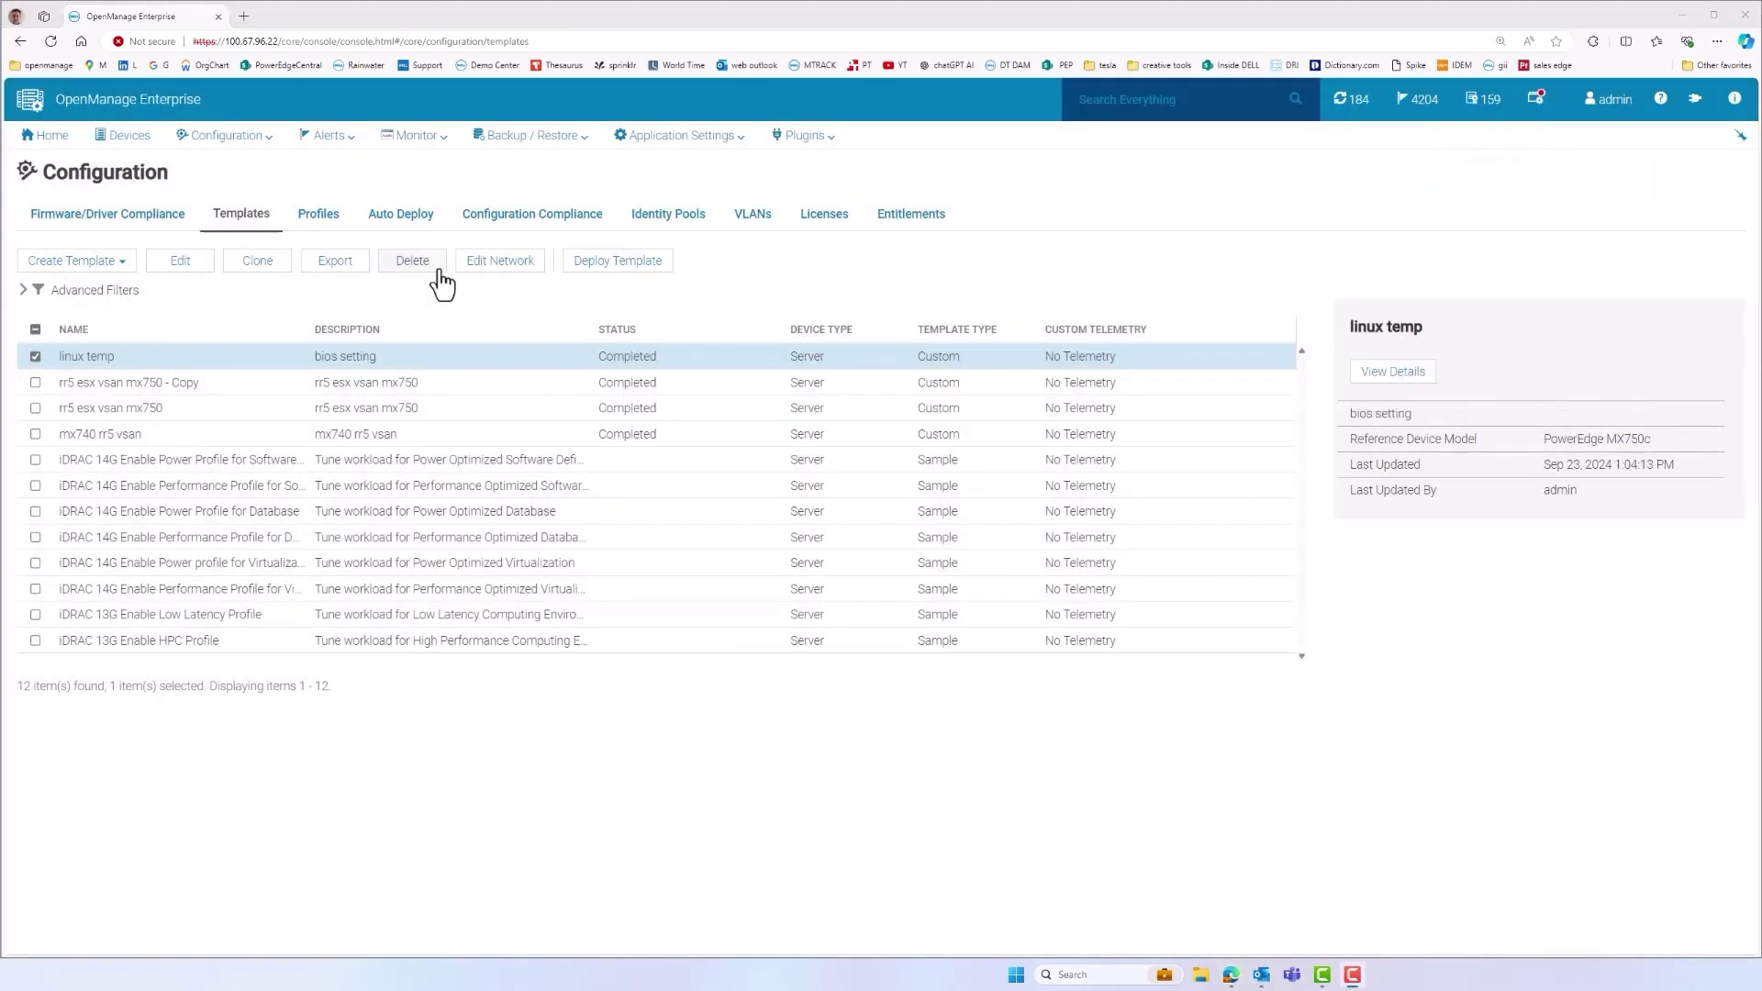
Target the linux temp deployment at PowerEdge MX750c sleds esx1, esx3 and esx2
{"action": "left_click", "coordinate": [595, 266]}
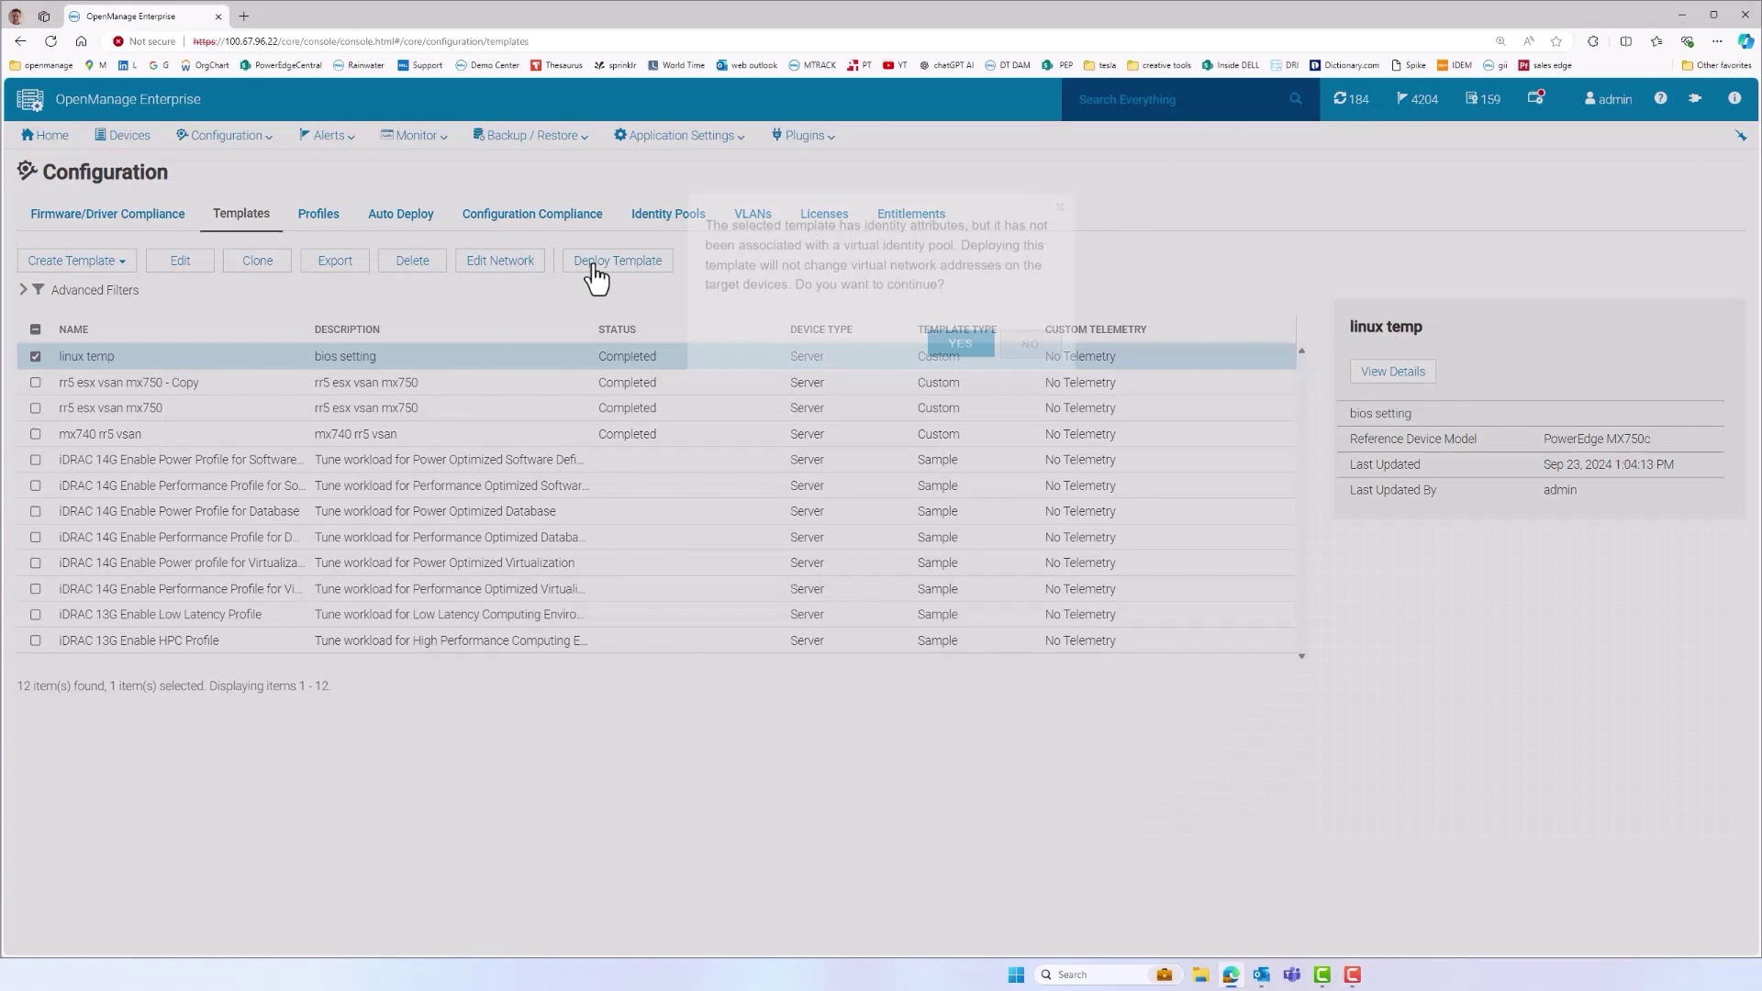
{"action": "left_click", "coordinate": [961, 367]}
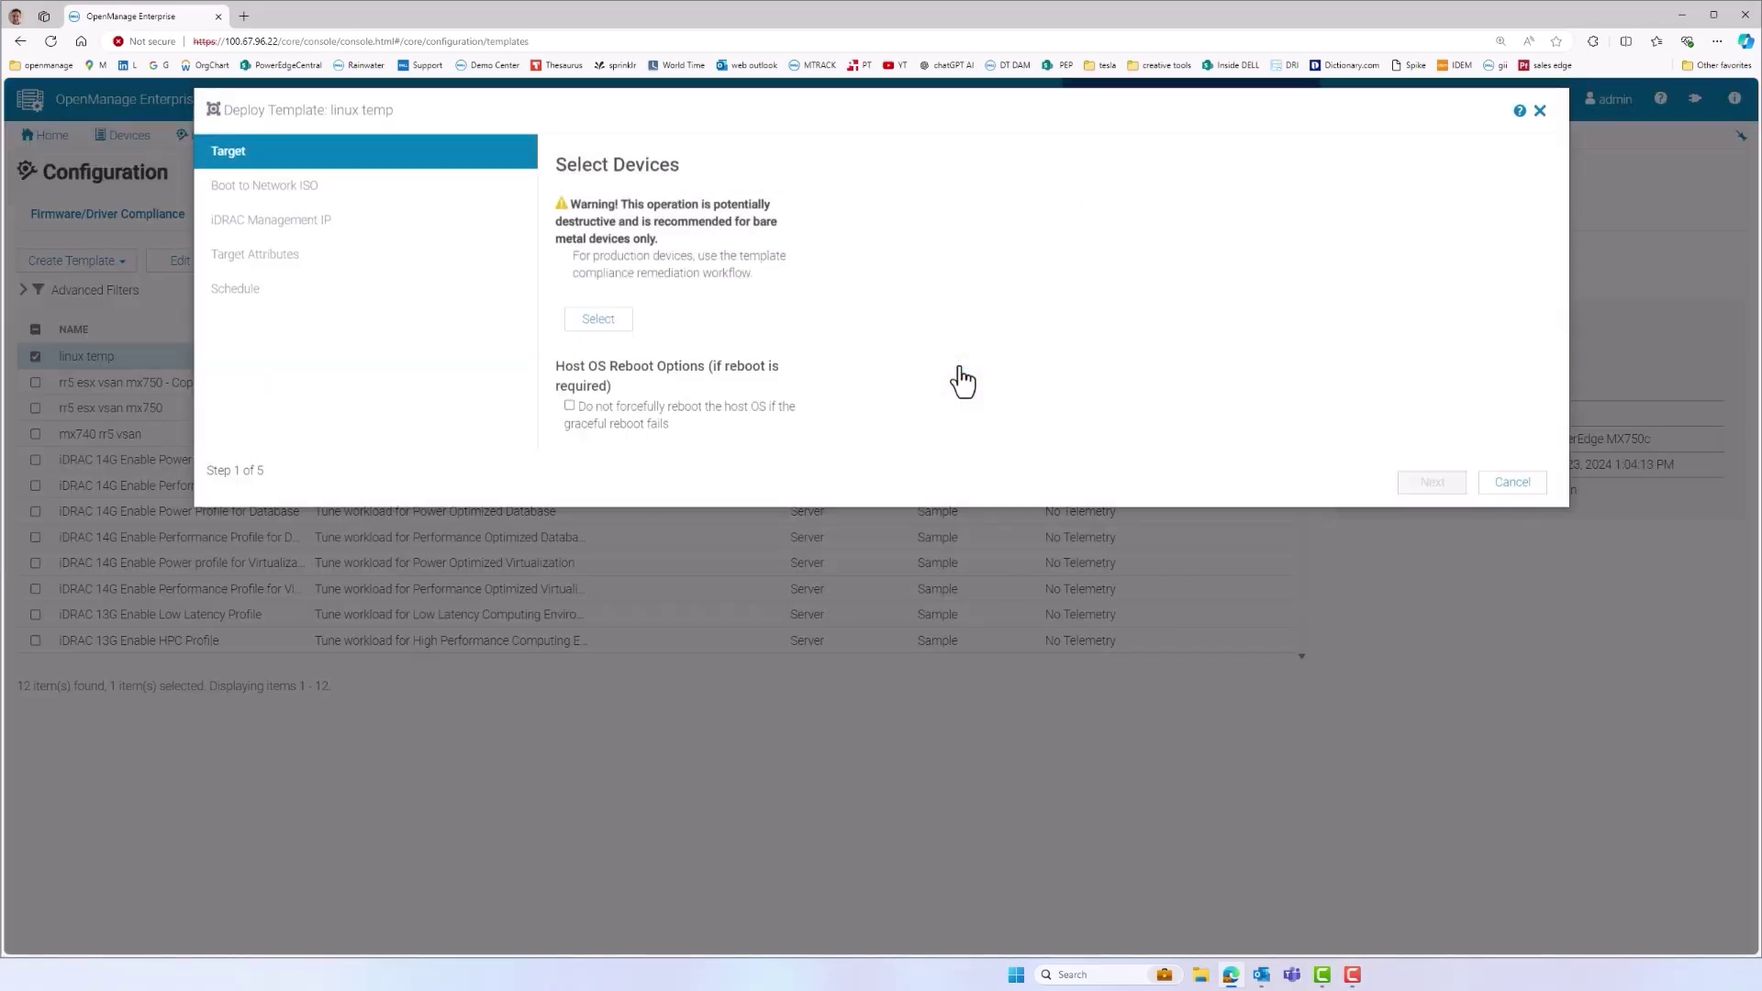
{"action": "left_click", "coordinate": [624, 287]}
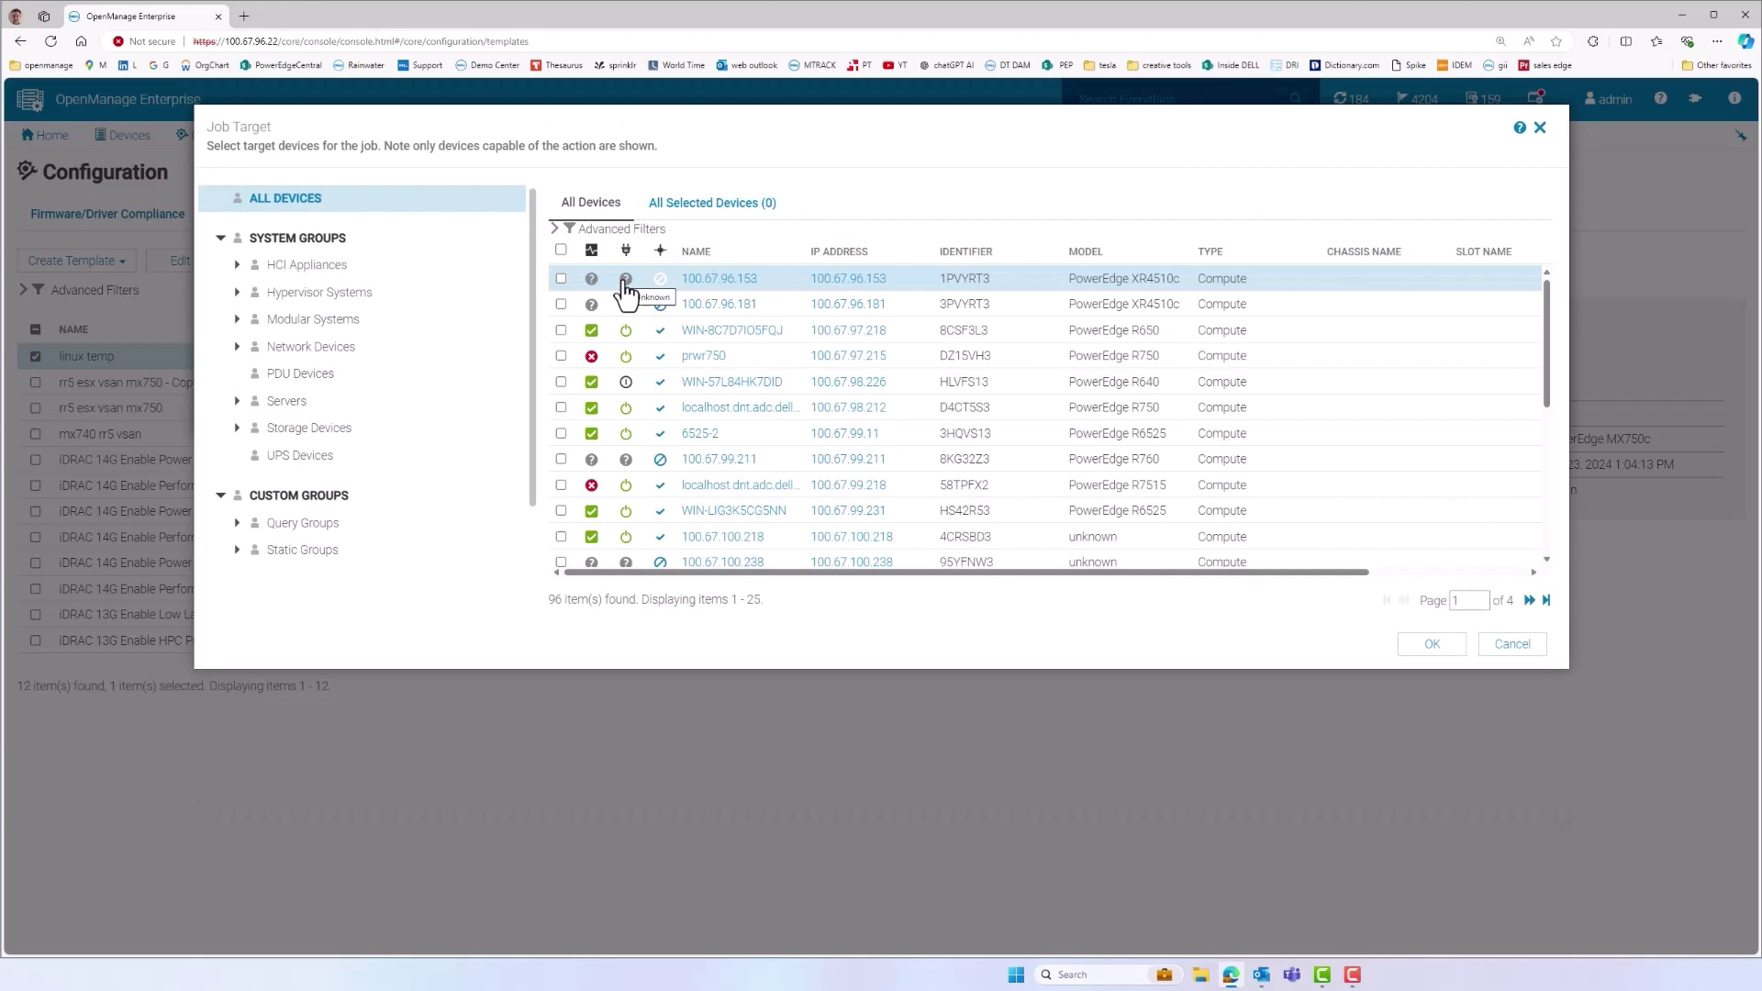
{"action": "left_click", "coordinate": [616, 229]}
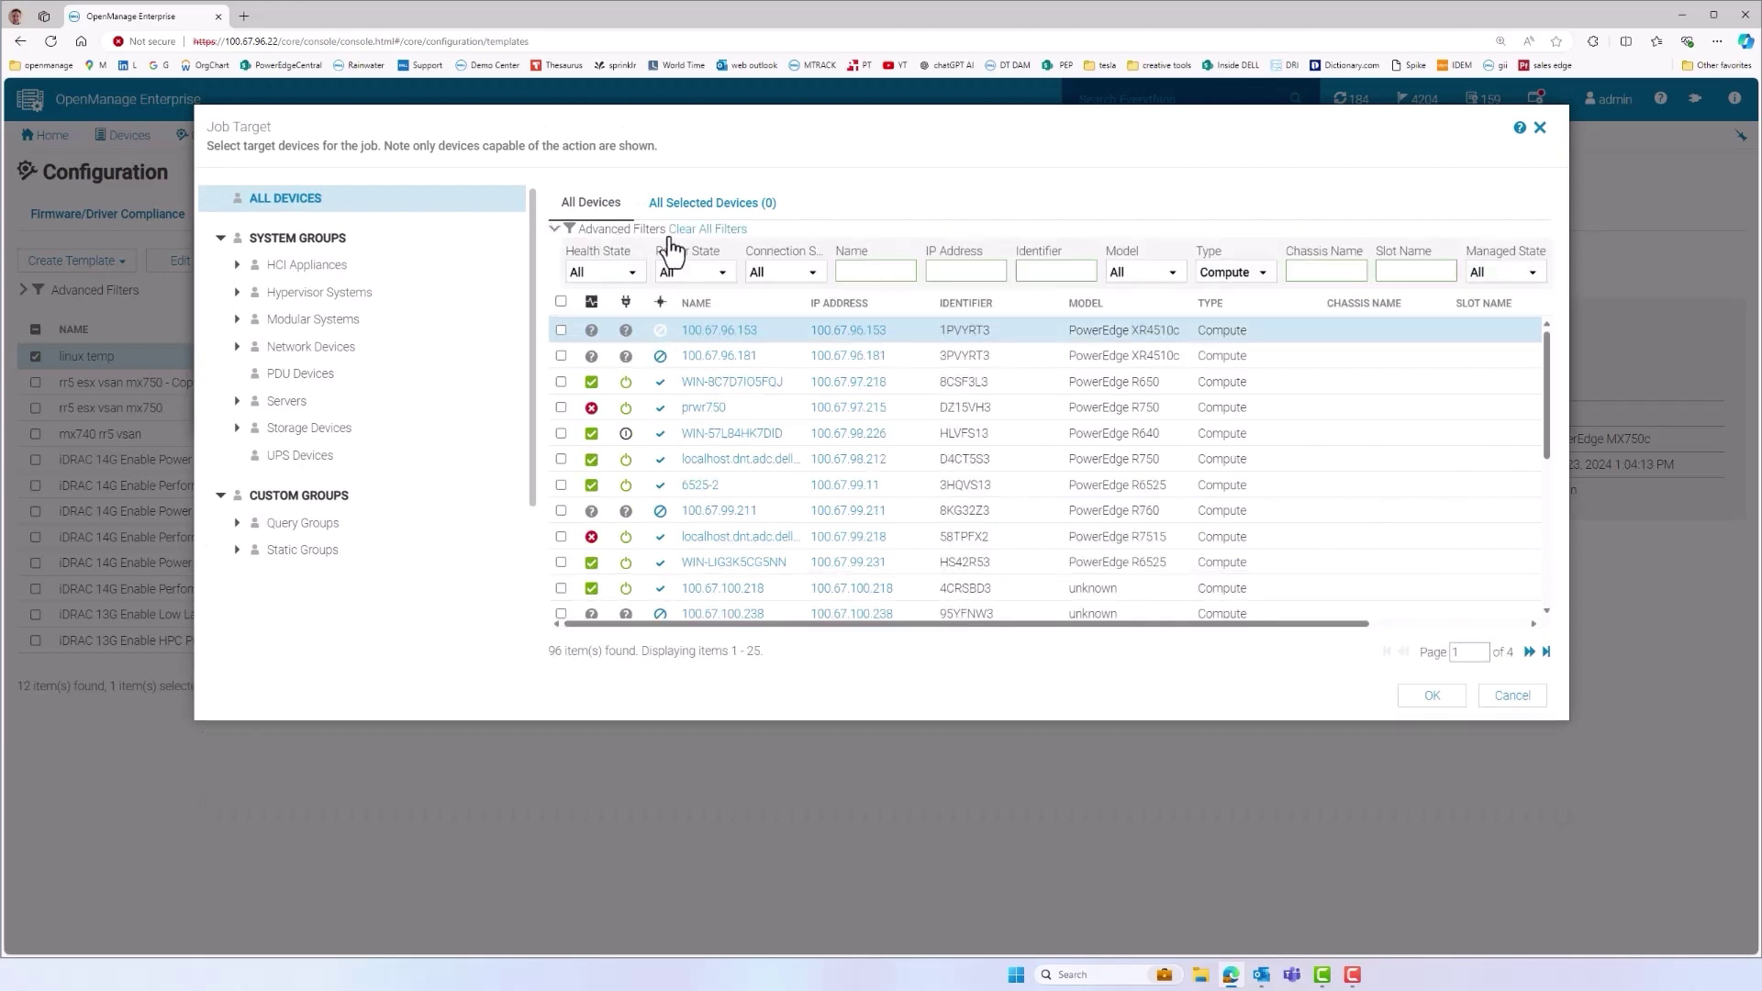
{"action": "left_click", "coordinate": [1170, 272]}
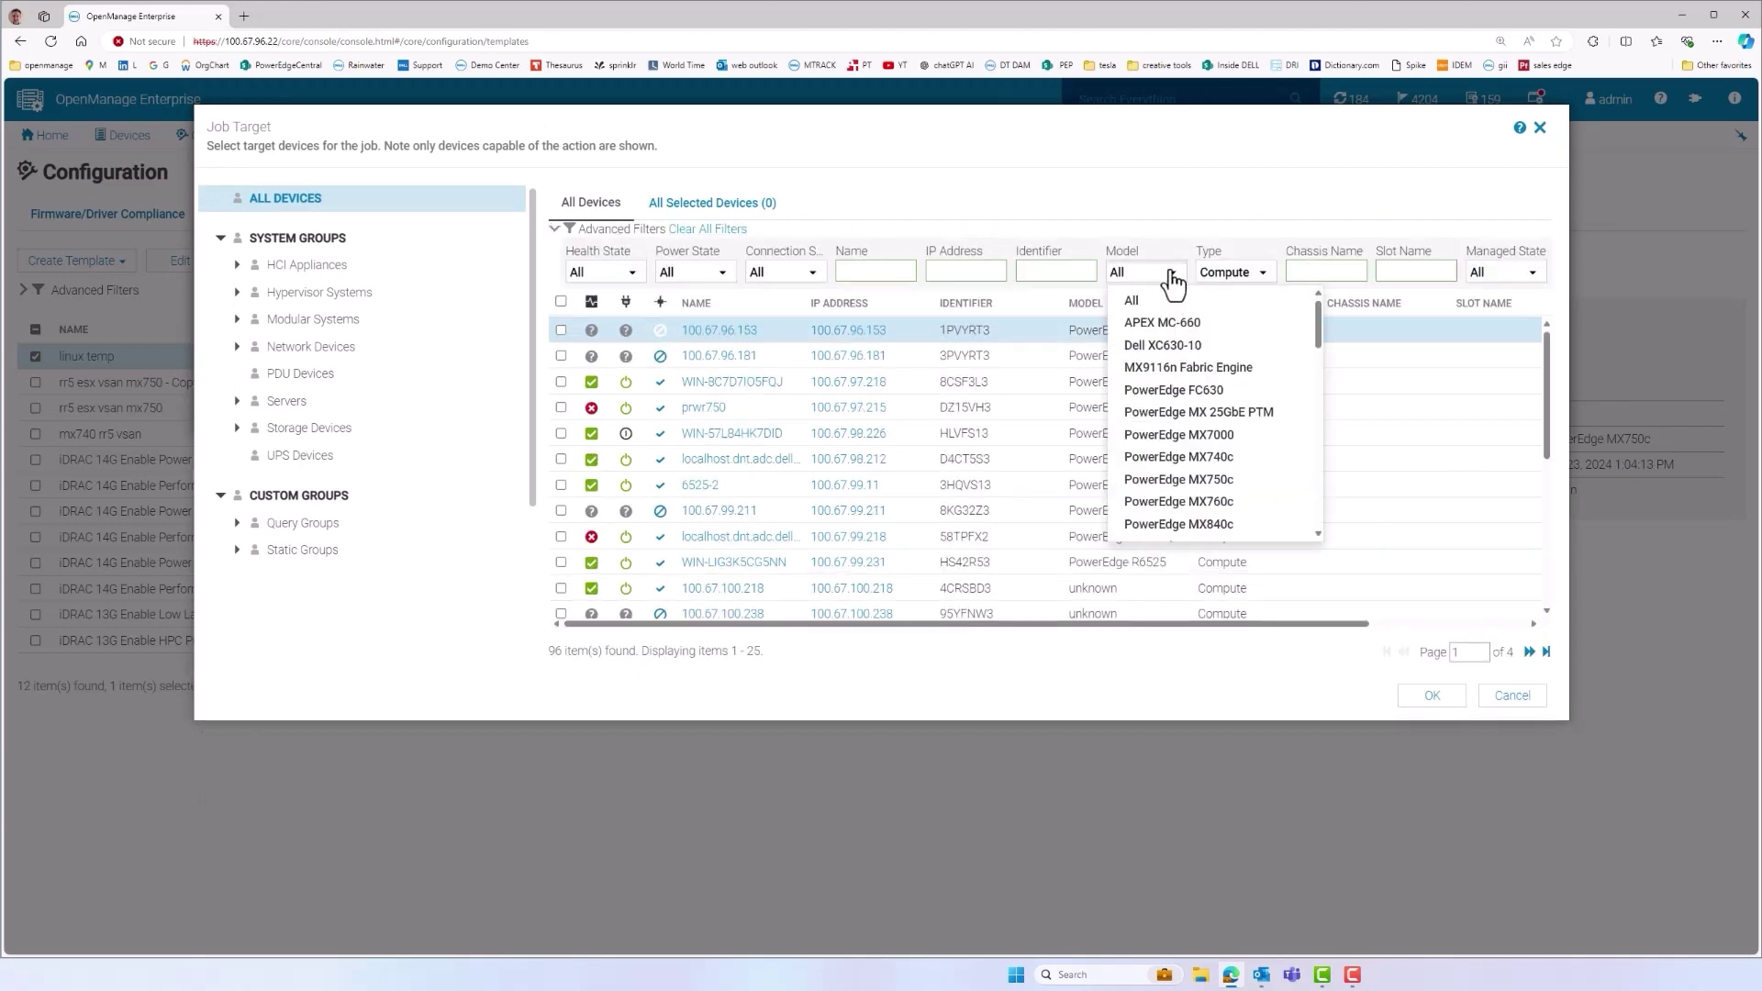
{"action": "left_click", "coordinate": [1176, 480]}
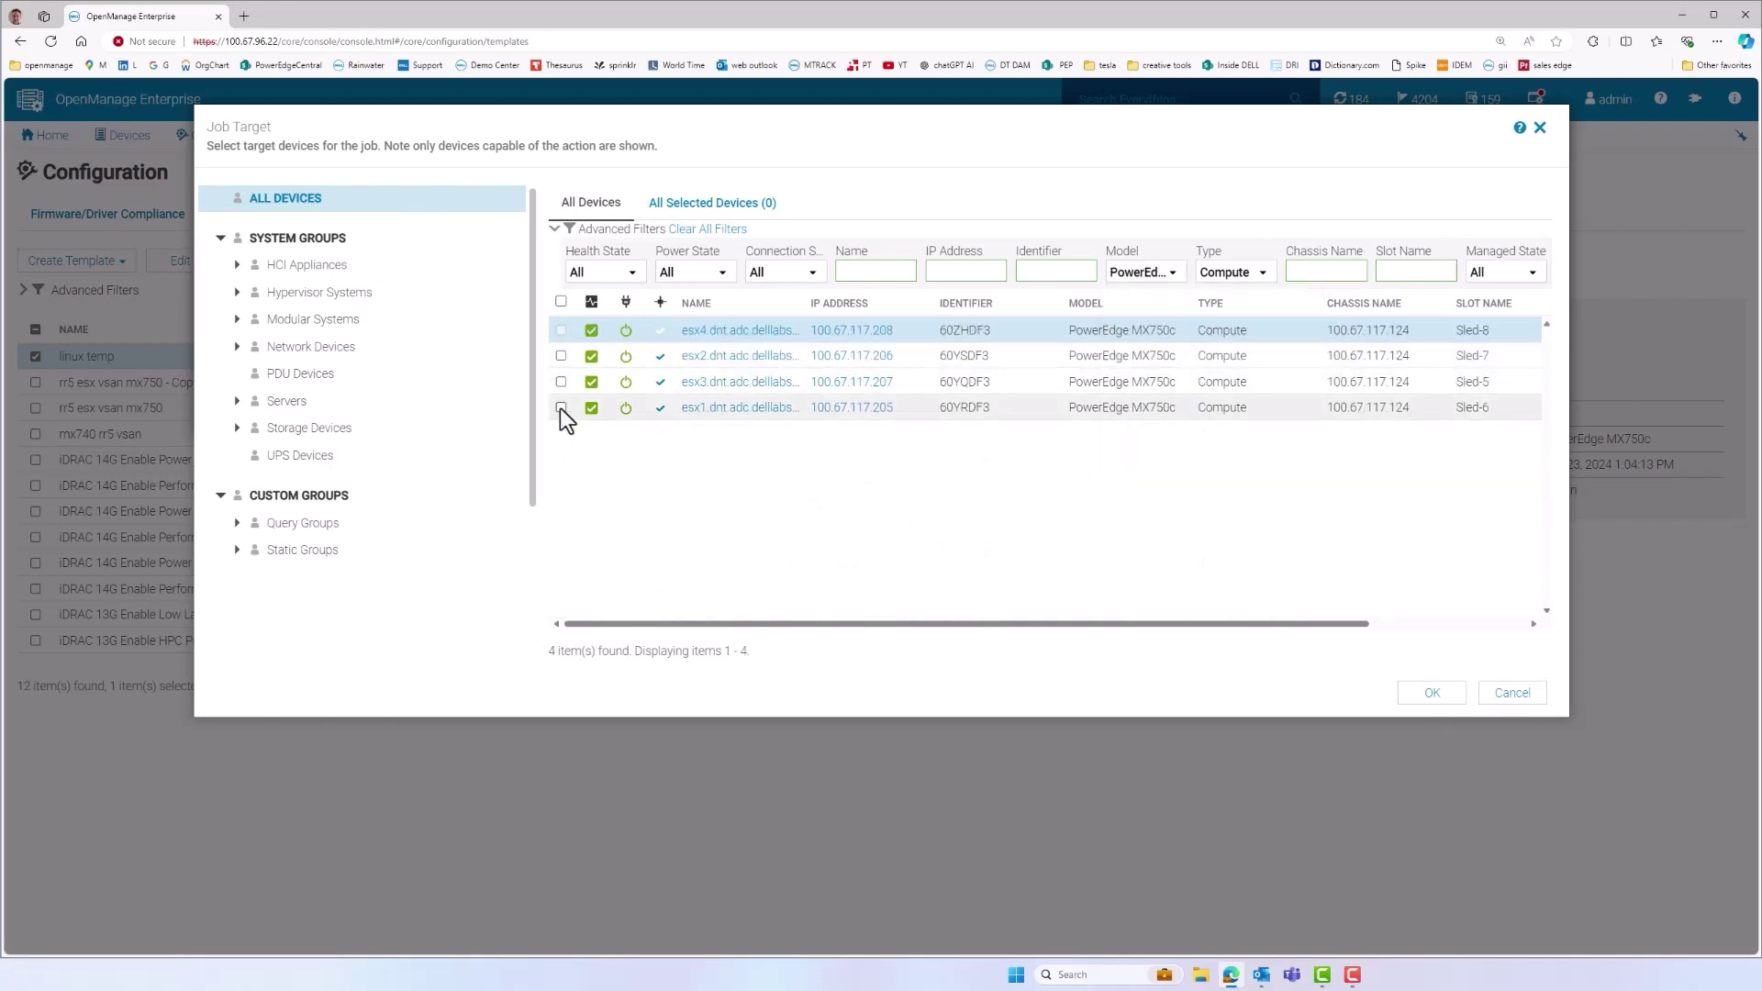
{"action": "left_click", "coordinate": [560, 407]}
{"action": "left_click", "coordinate": [562, 382]}
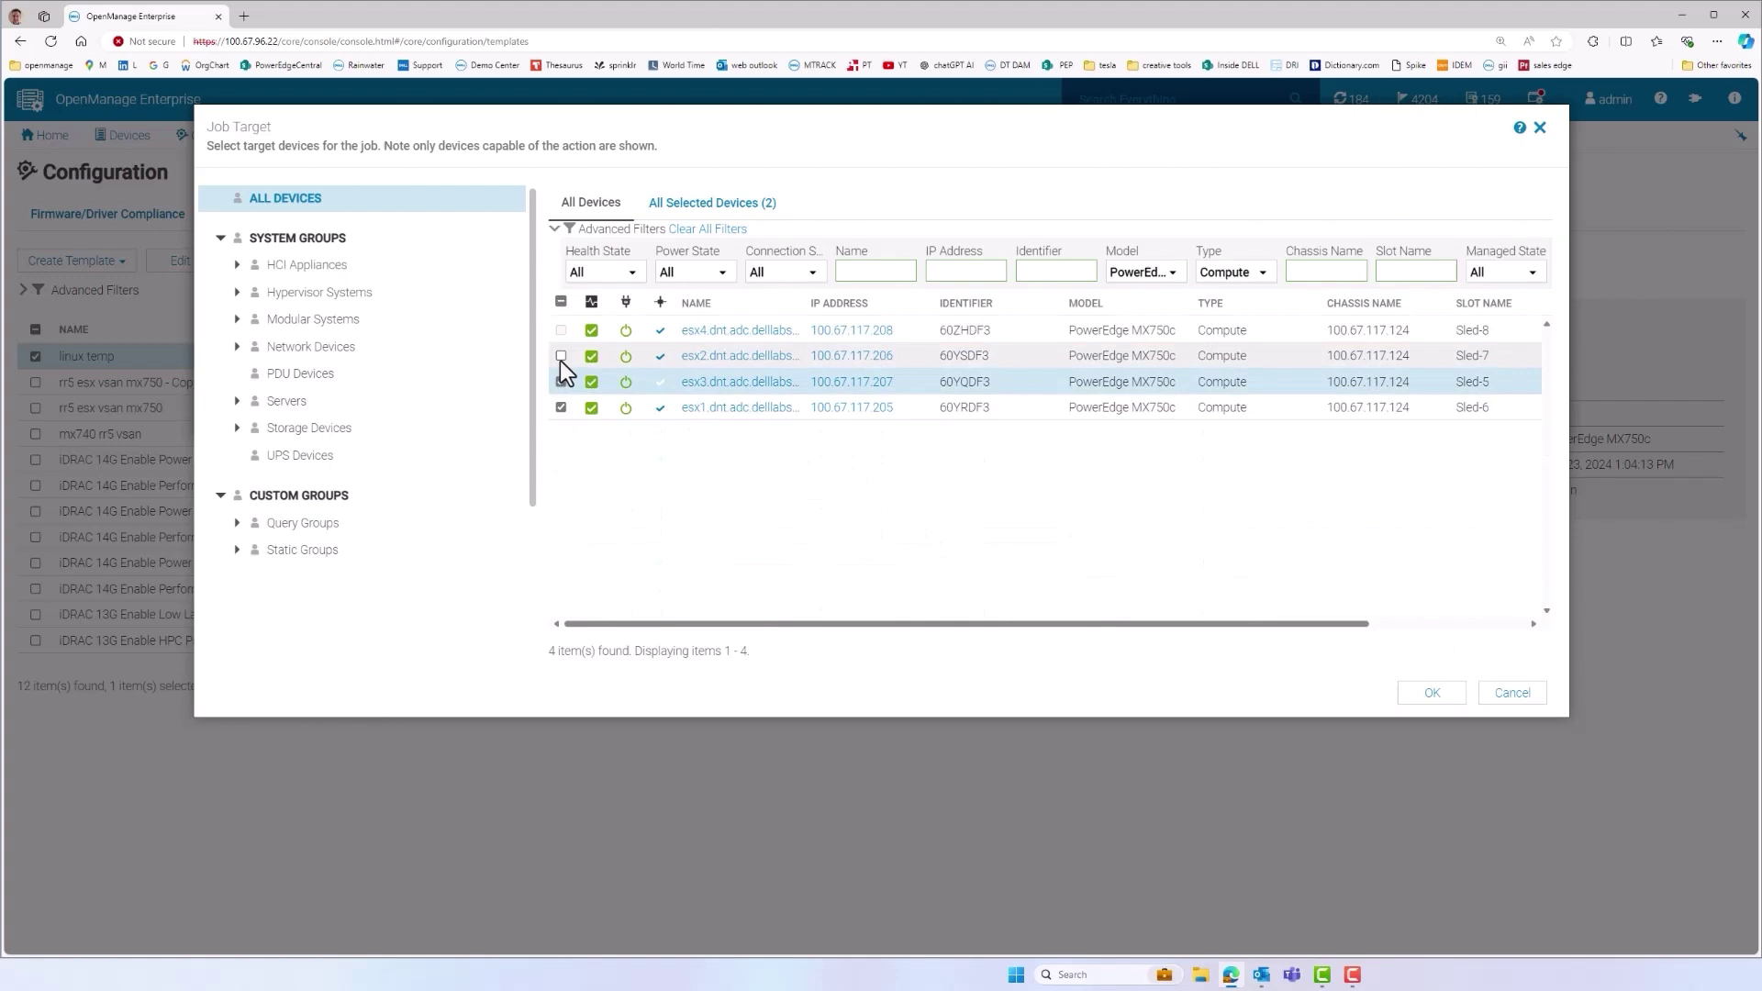
{"action": "left_click", "coordinate": [561, 357]}
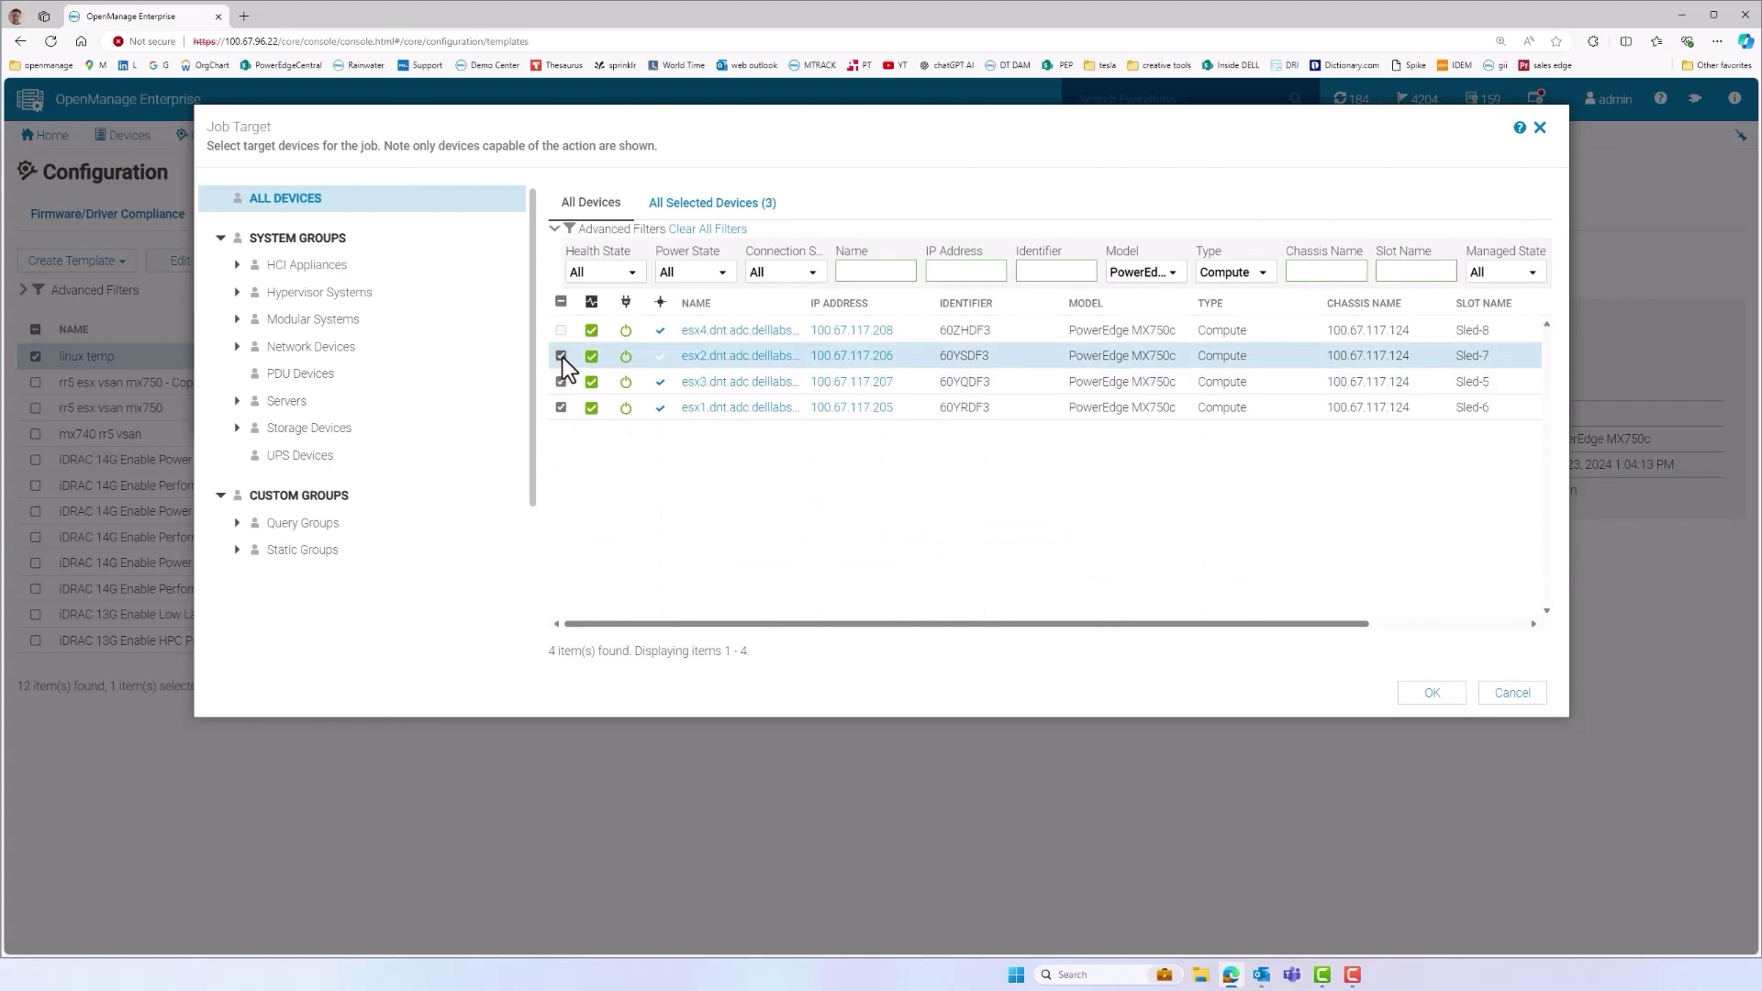
{"action": "left_click", "coordinate": [1428, 695]}
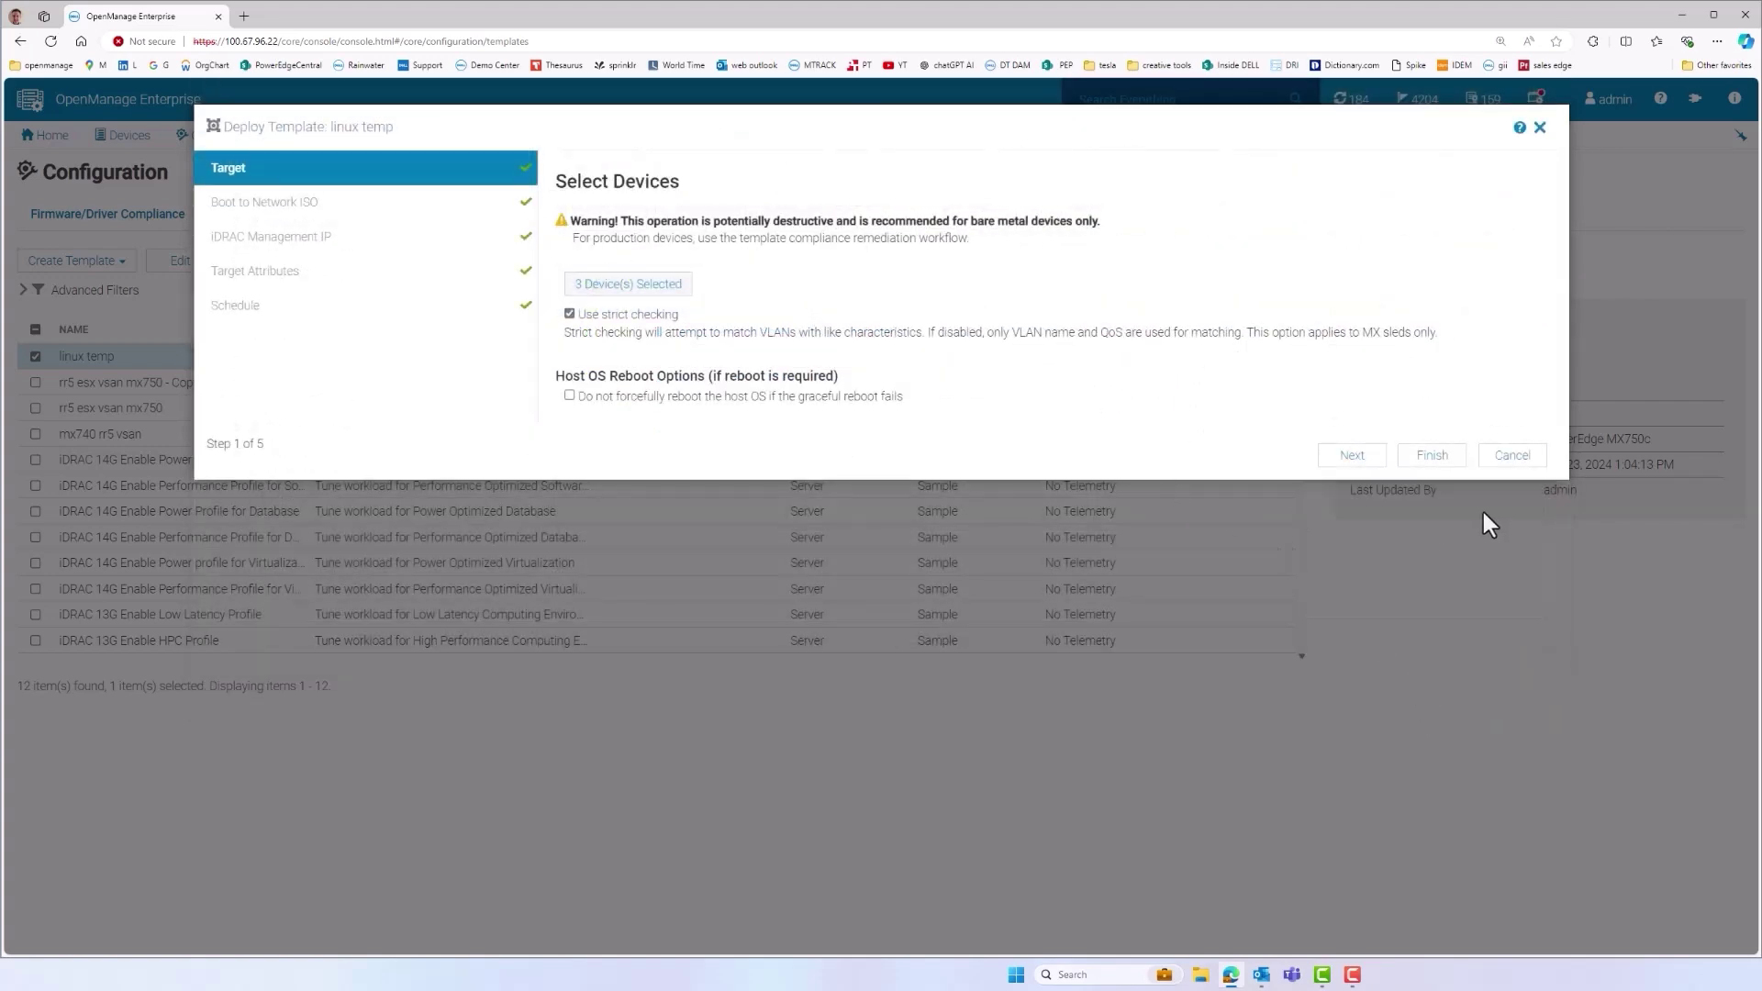
Turn off Boot to Network ISO and launch the deployment immediately
{"action": "left_click", "coordinate": [1349, 458]}
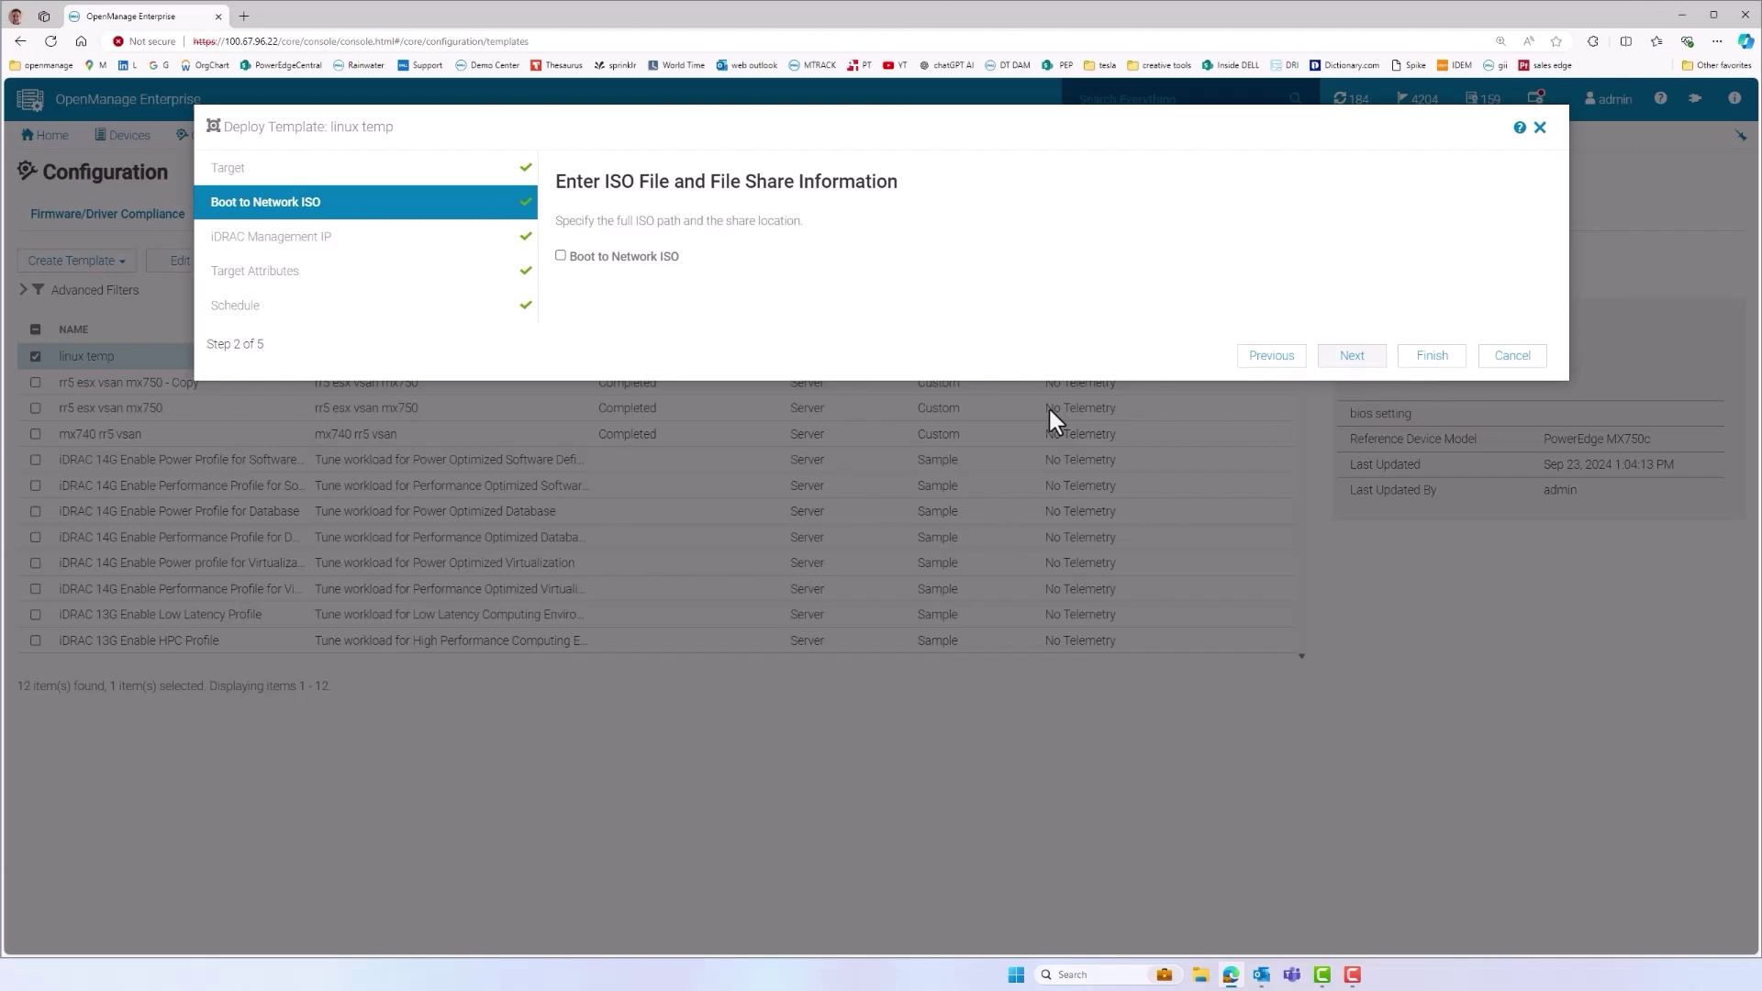
{"action": "left_click", "coordinate": [561, 256]}
{"action": "left_click", "coordinate": [1349, 356]}
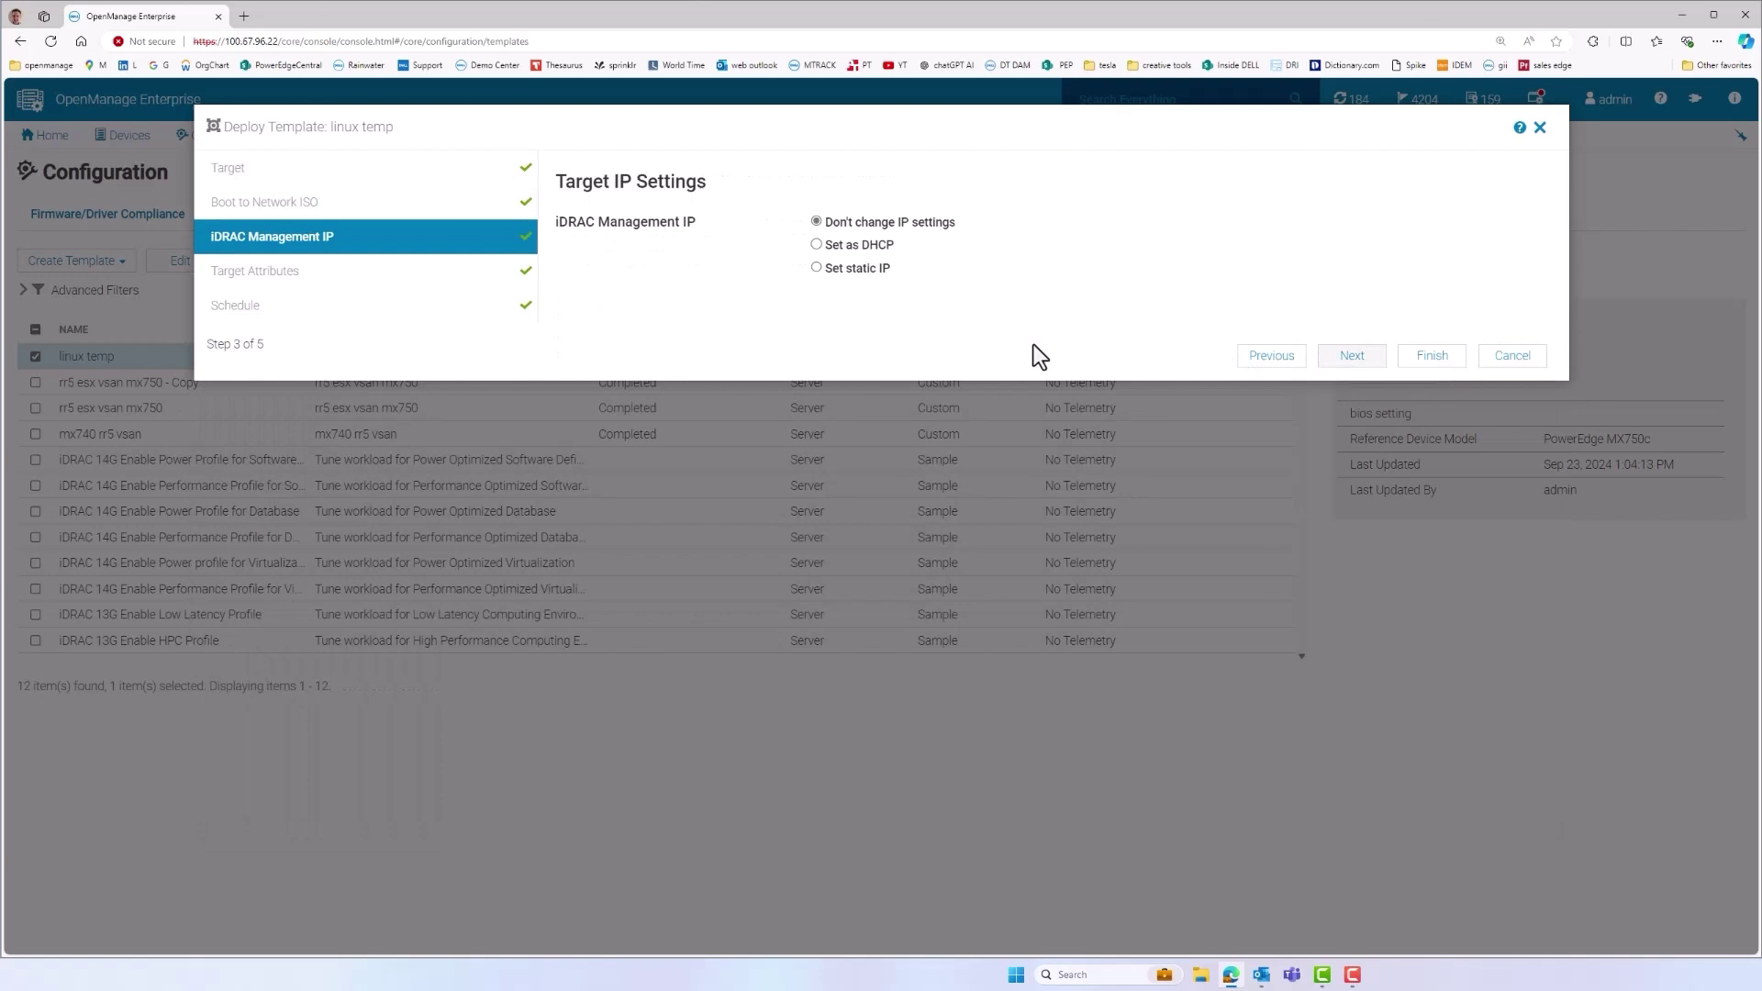
{"action": "left_click", "coordinate": [1330, 362]}
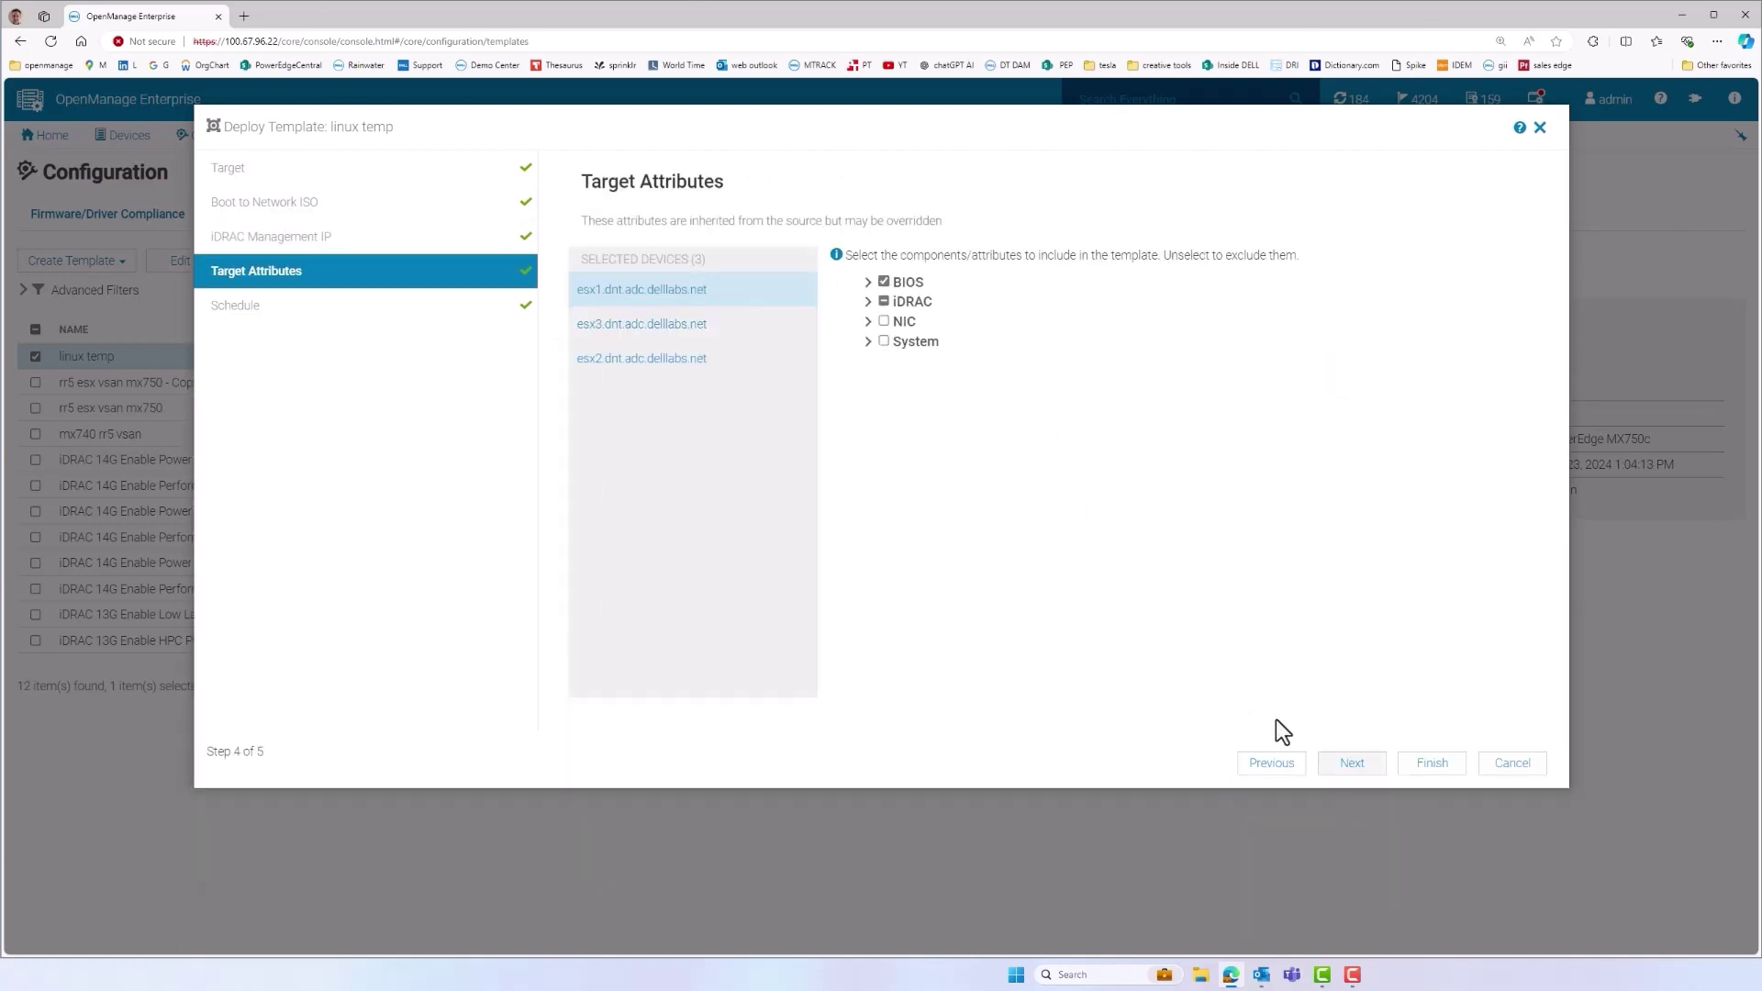
{"action": "left_click", "coordinate": [1351, 763]}
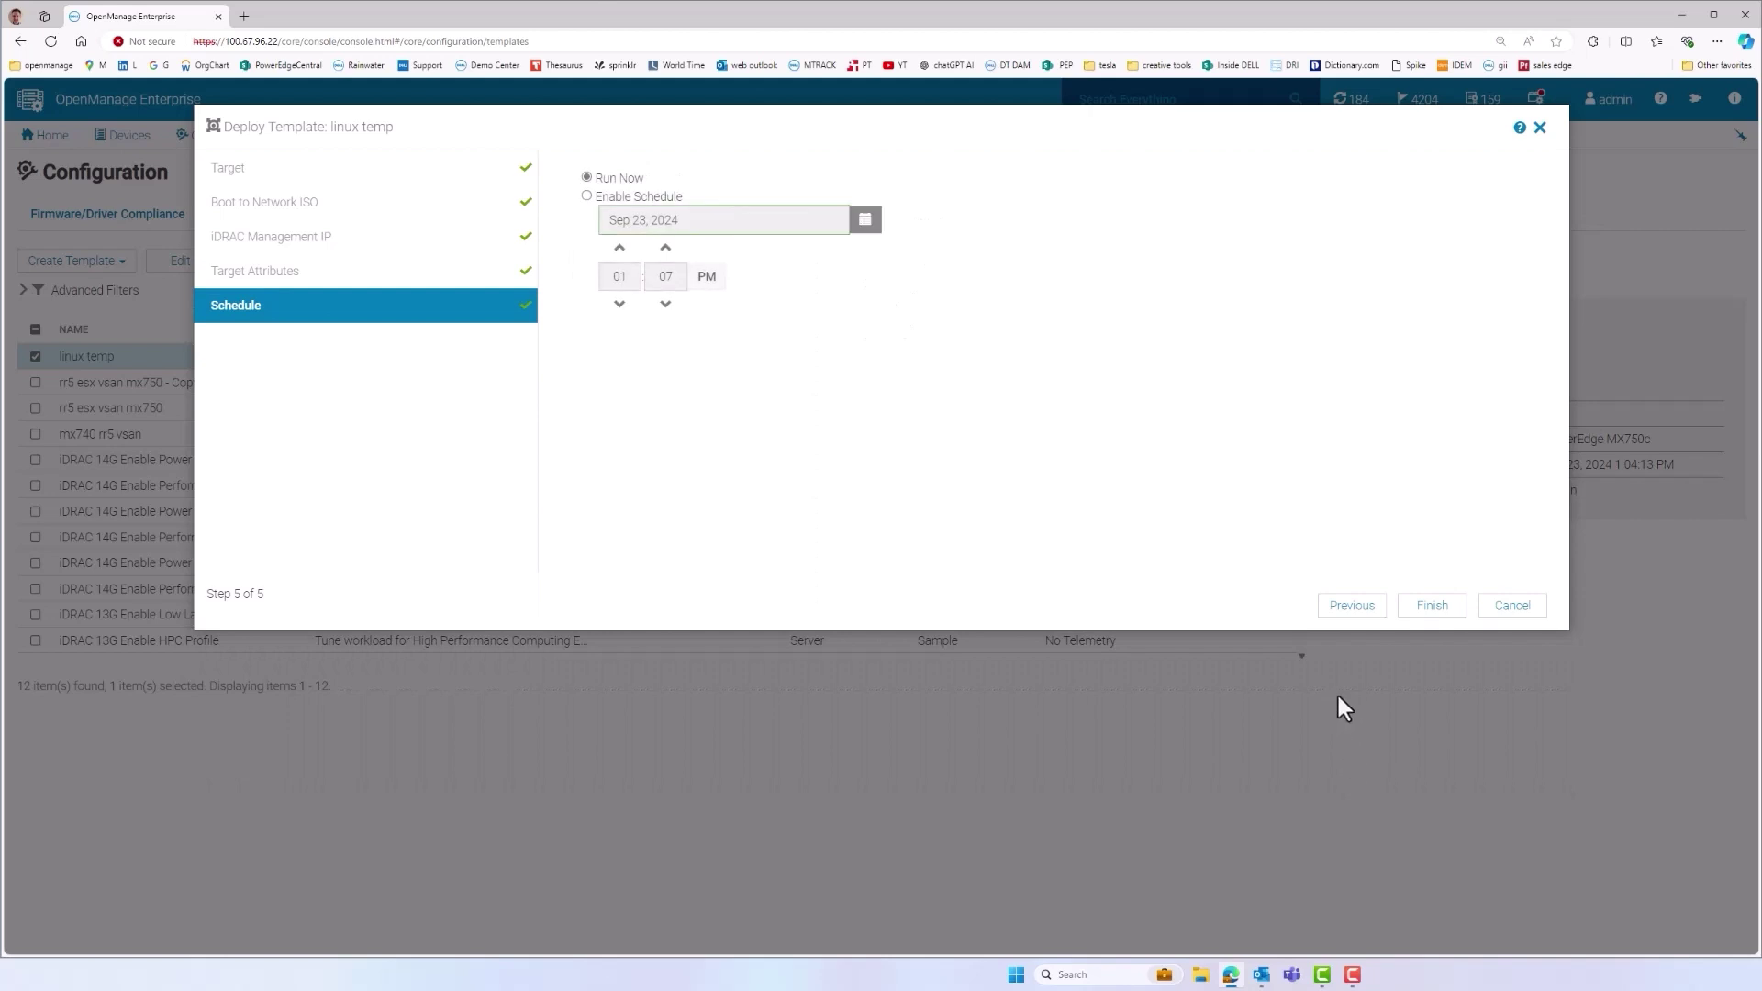
{"action": "left_click", "coordinate": [1418, 609]}
Inspect esx4's mismatched BIOS Integrated Devices settings, then go to Firmware/Driver Compliance
{"action": "left_click", "coordinate": [554, 228]}
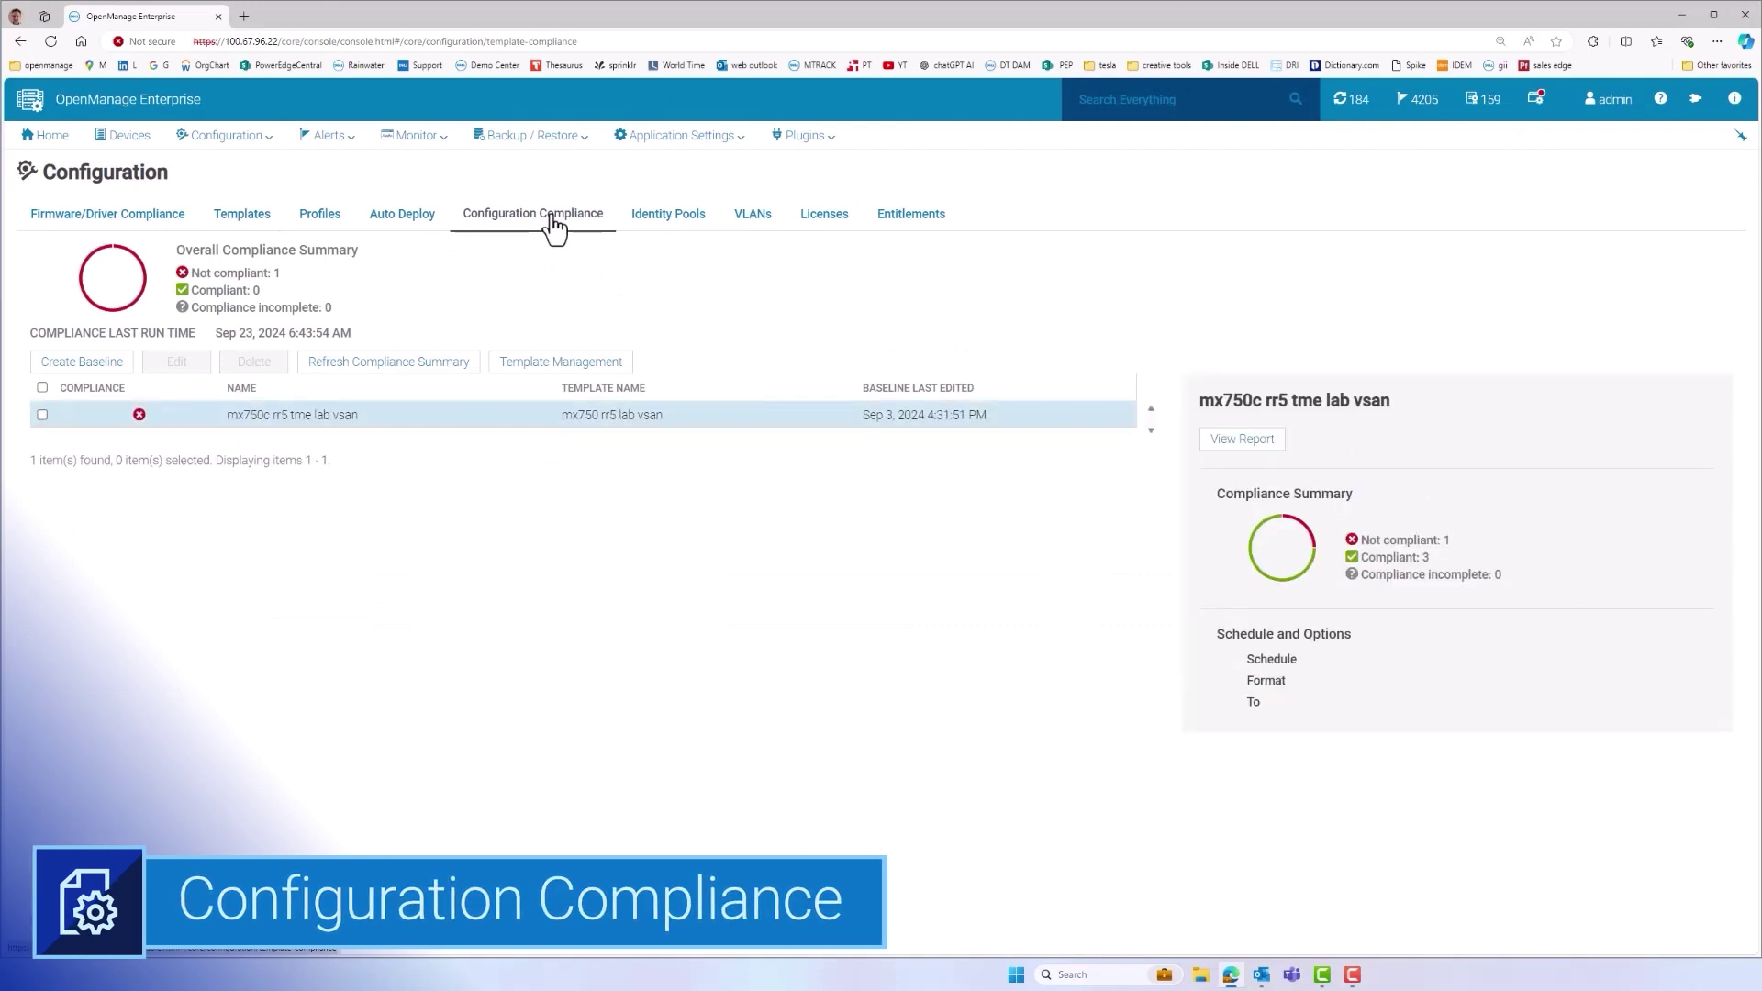
{"action": "left_click", "coordinate": [1237, 442]}
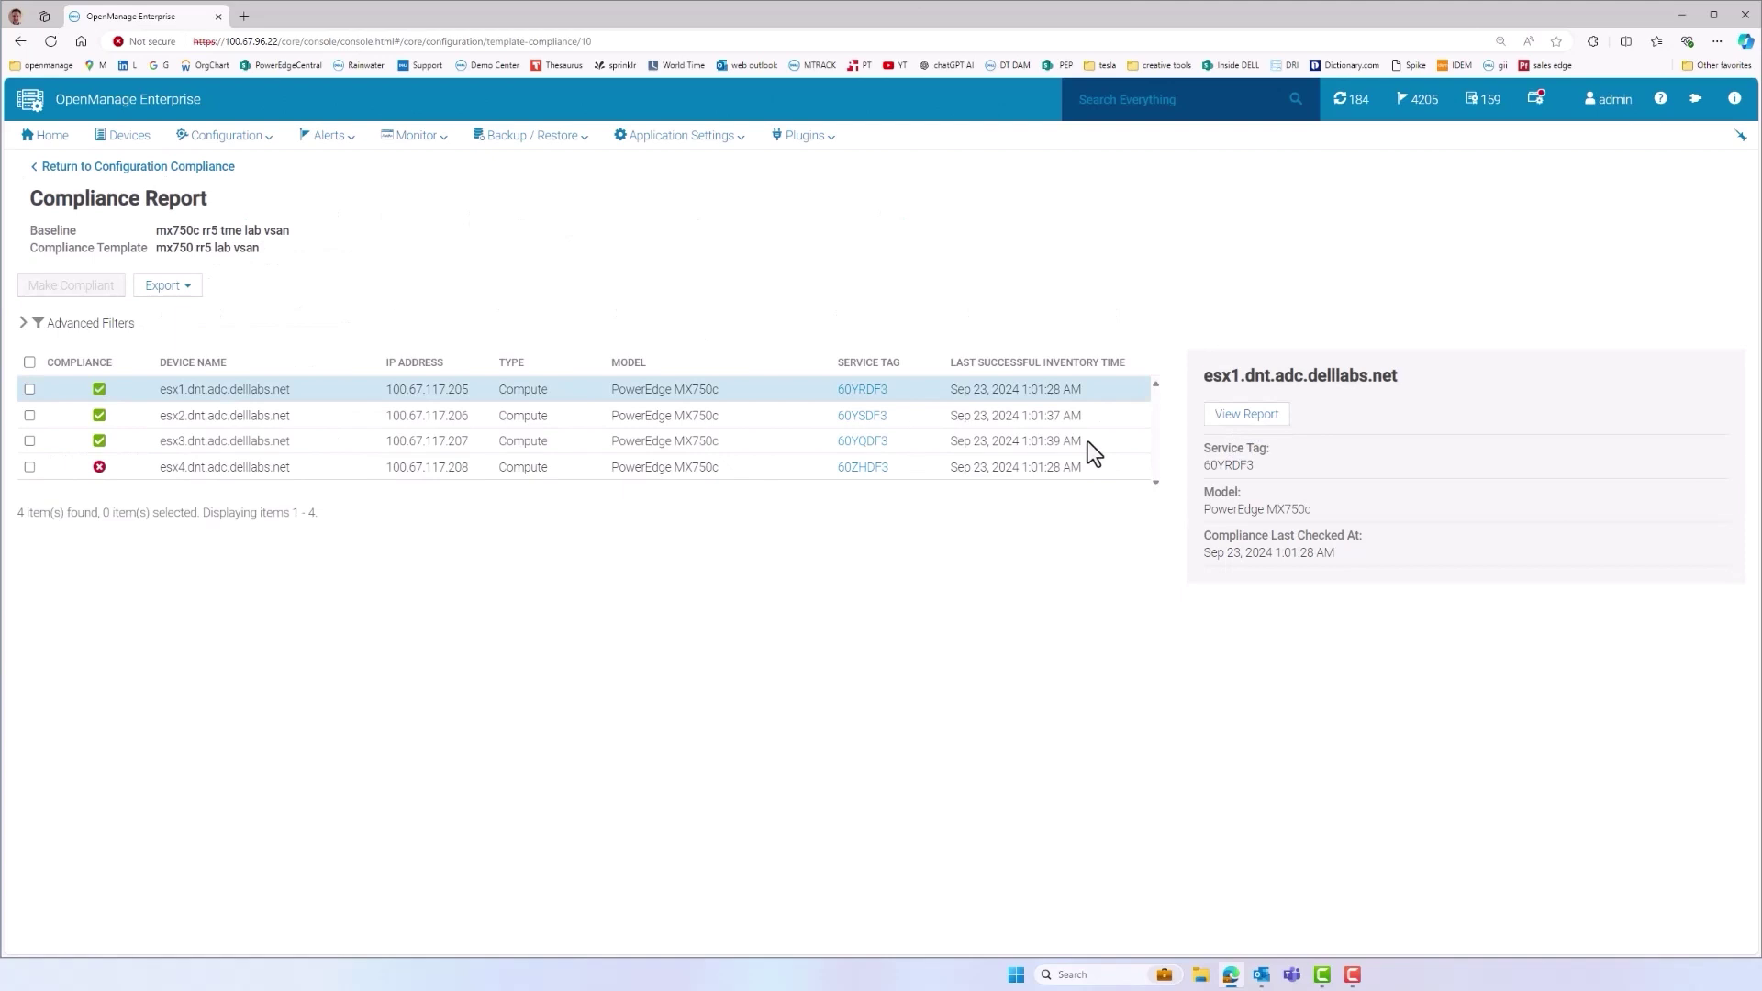
{"action": "left_click", "coordinate": [28, 468]}
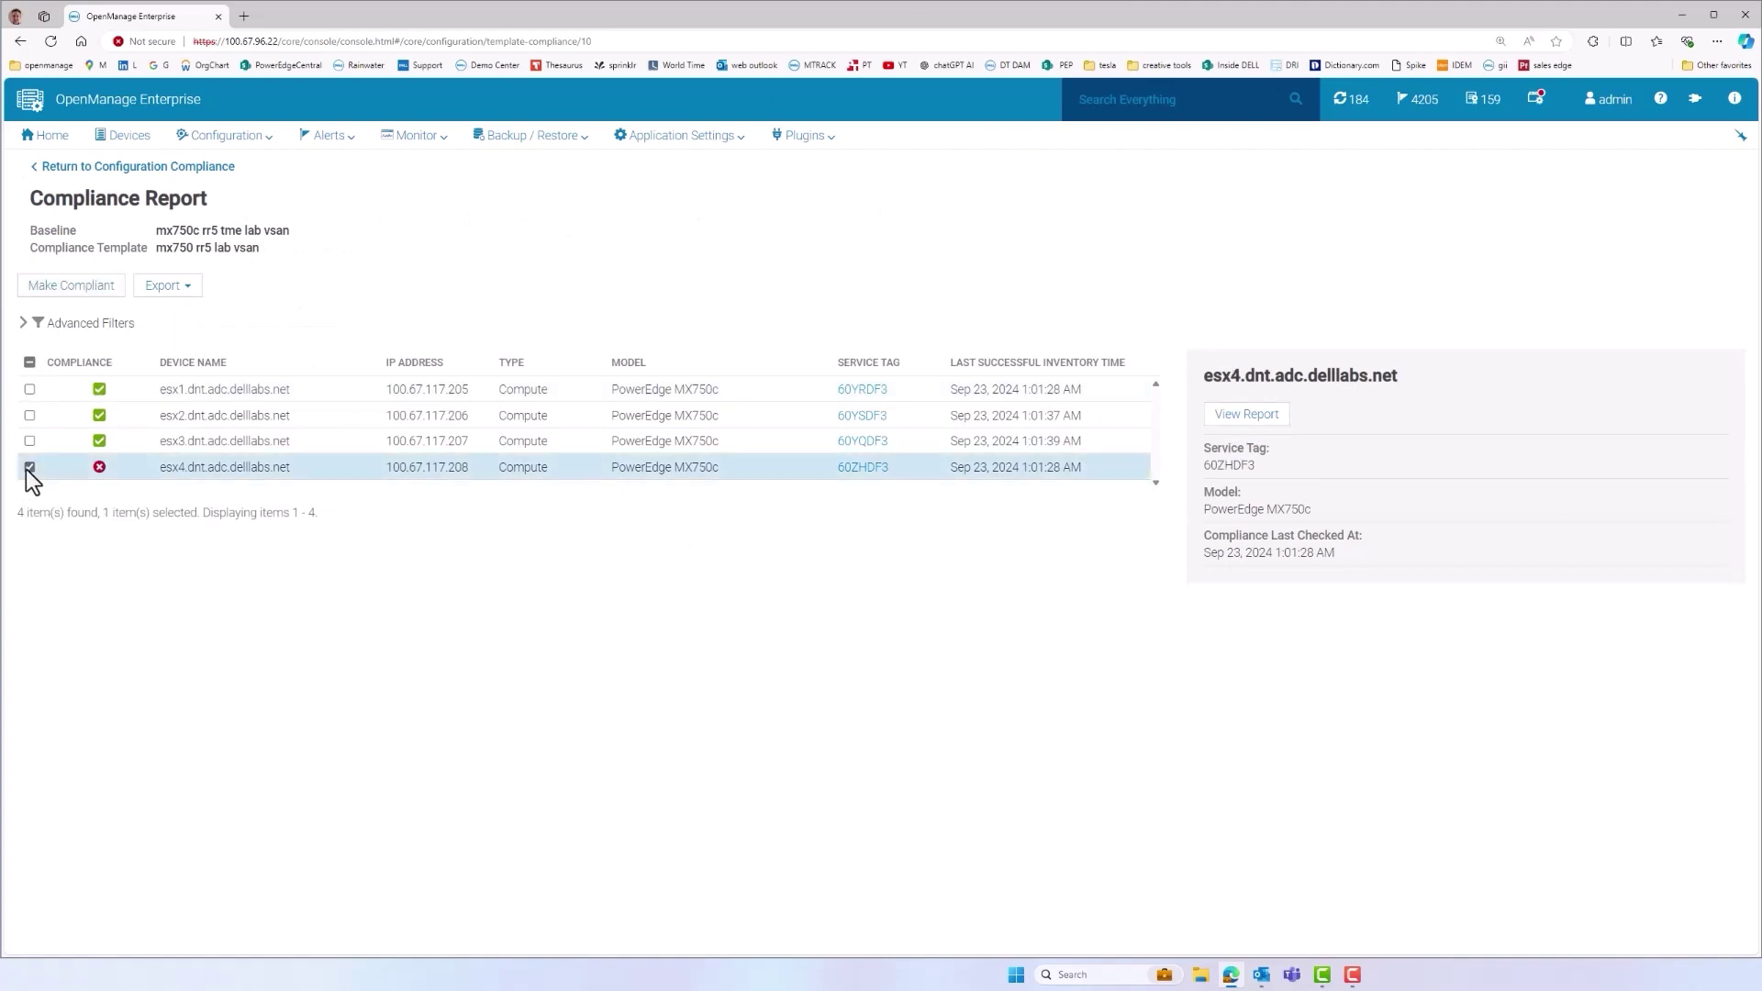
{"action": "left_click", "coordinate": [1246, 413]}
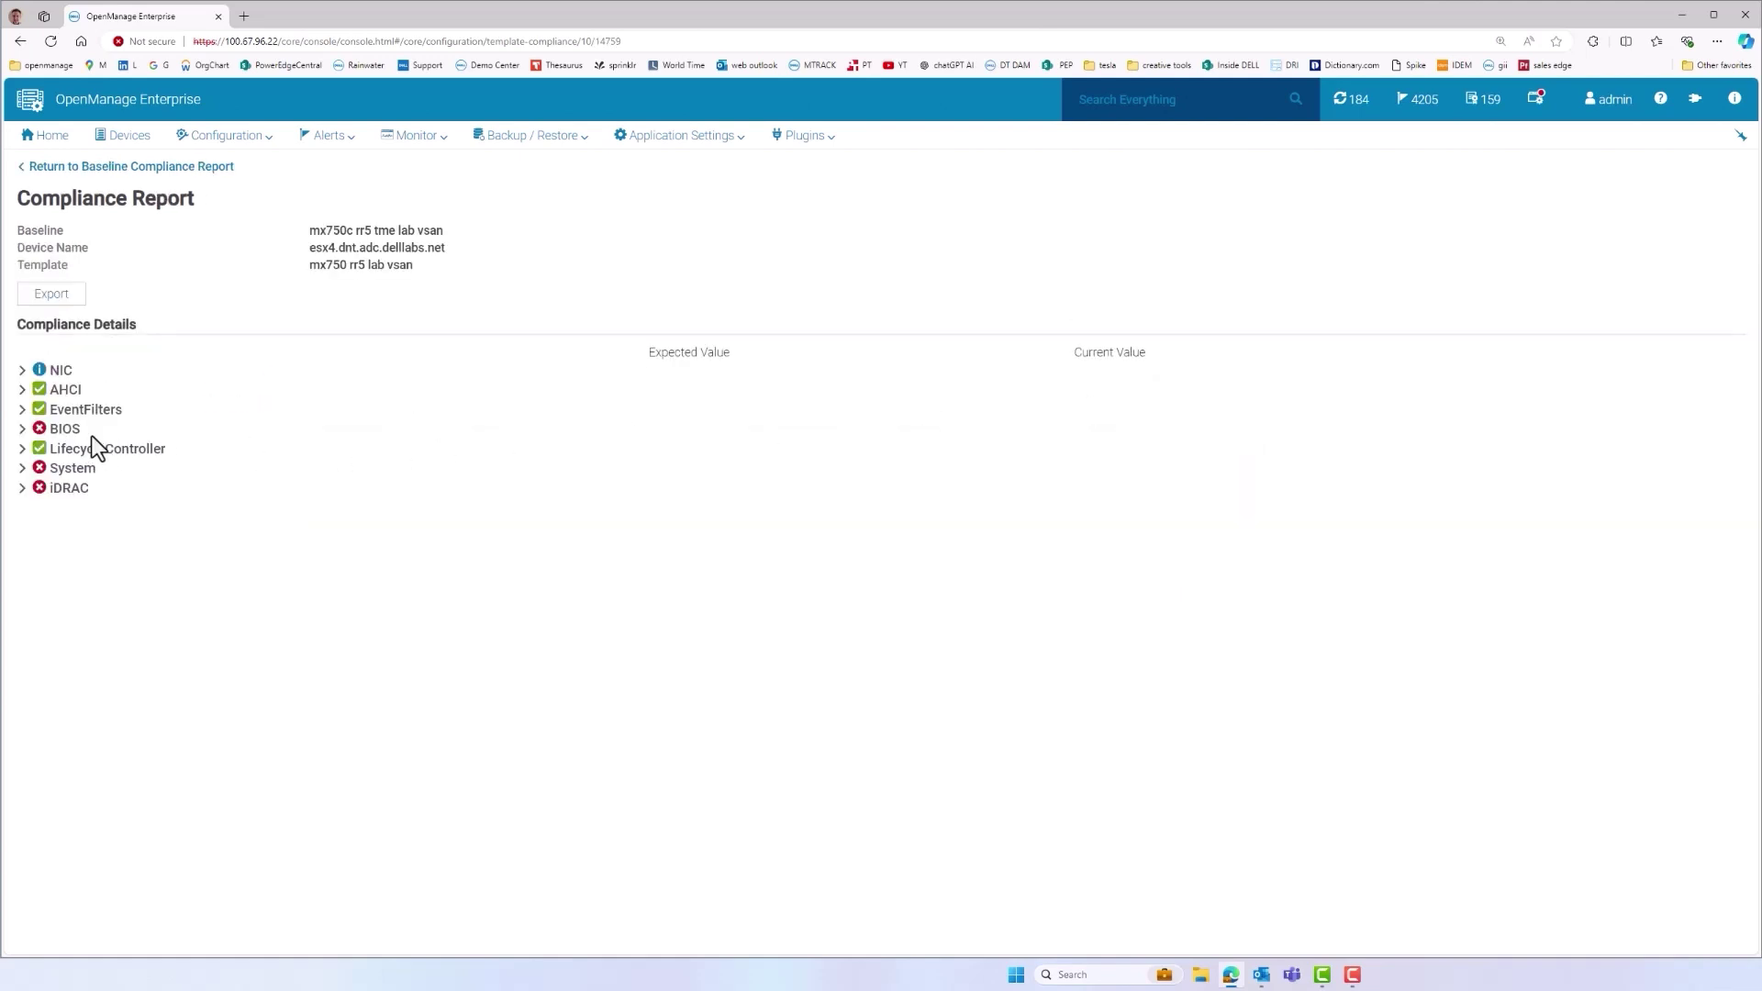
{"action": "left_click", "coordinate": [21, 430]}
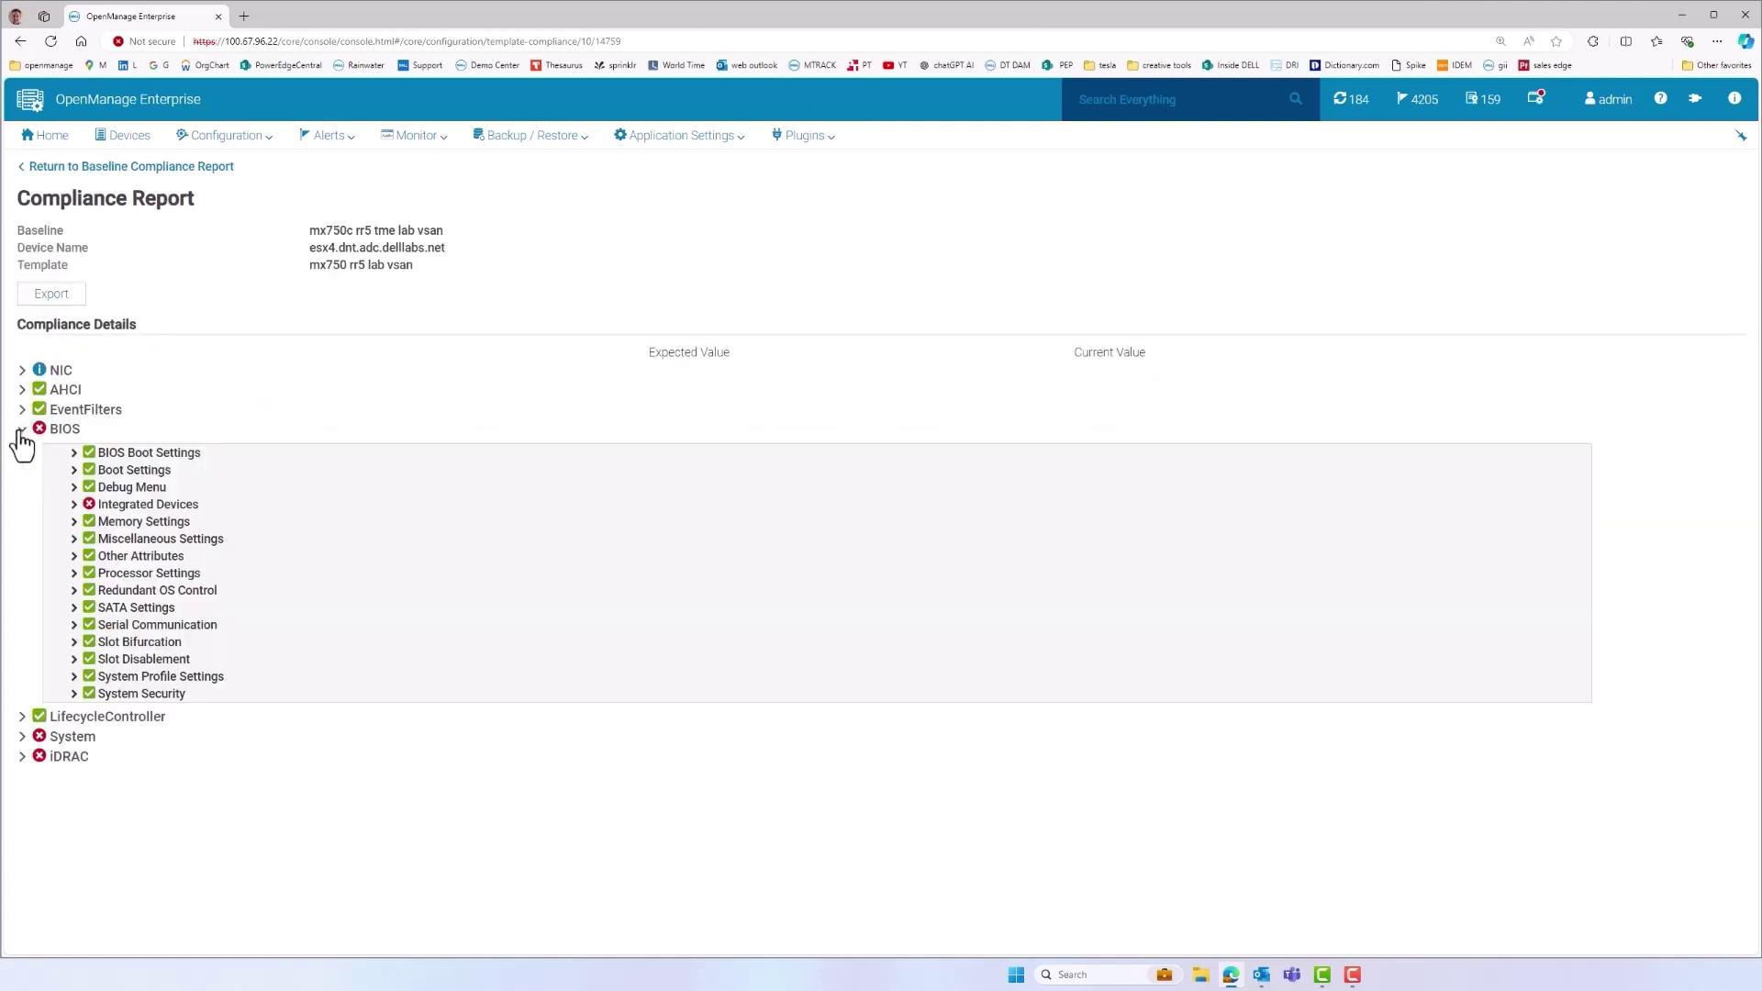
{"action": "left_click", "coordinate": [75, 504]}
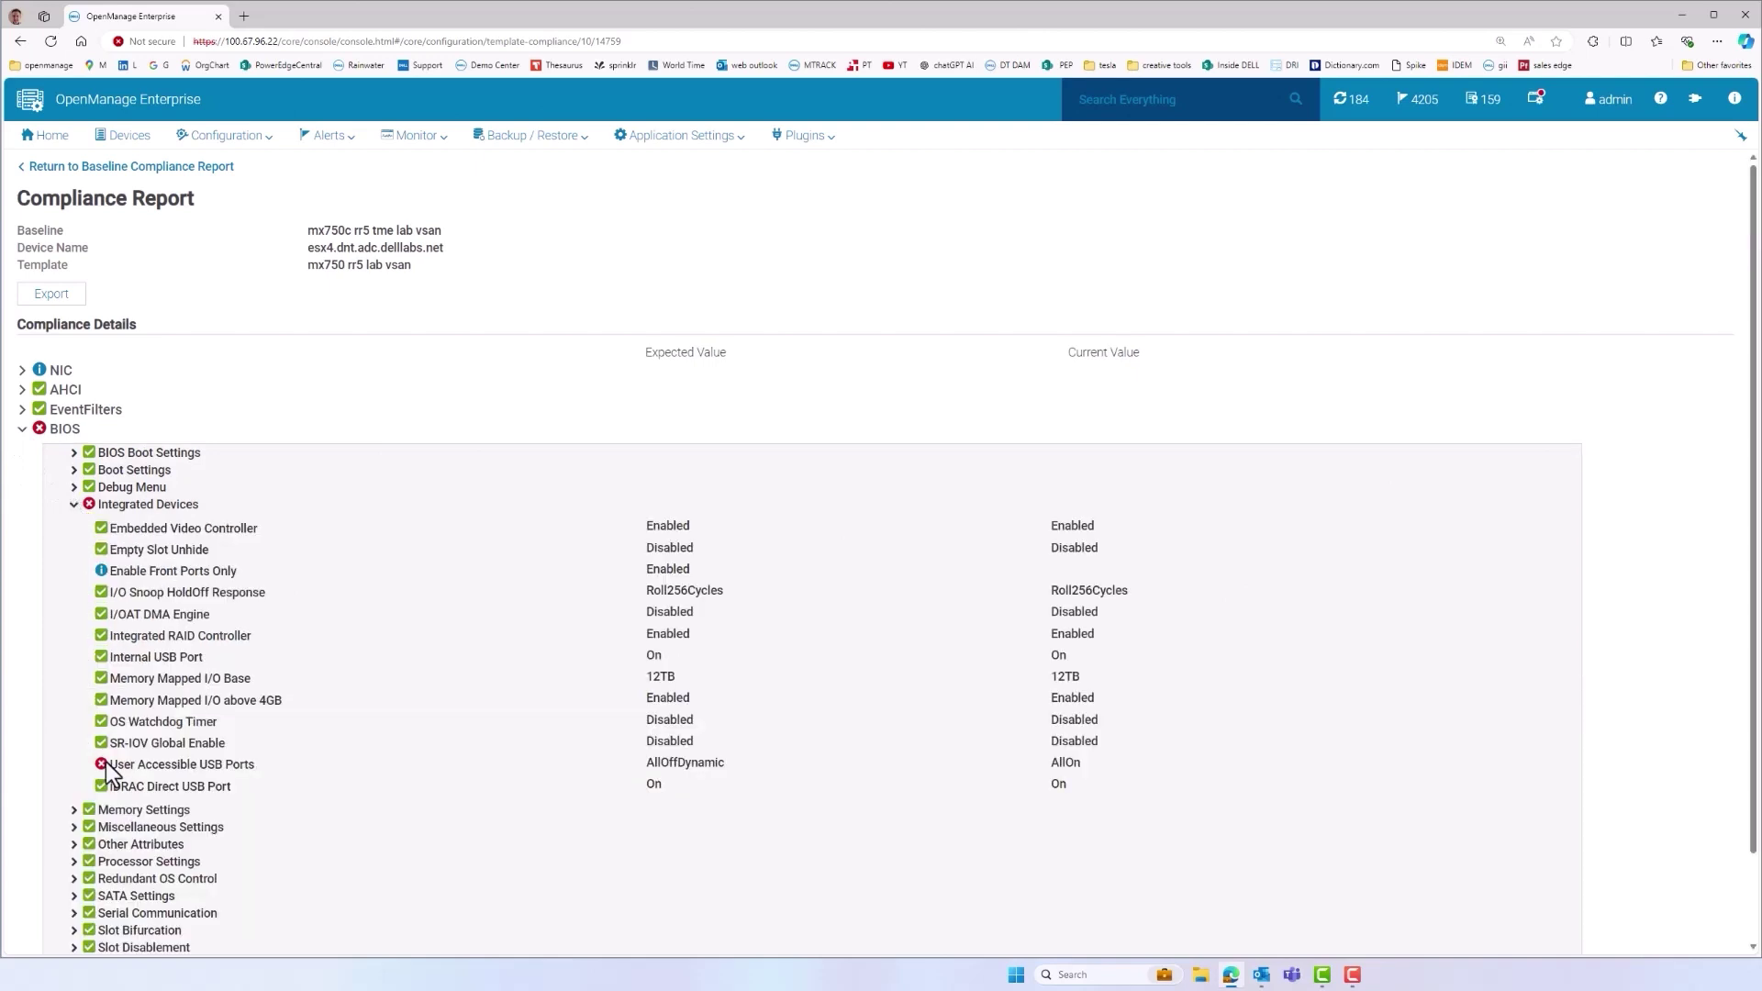
{"action": "left_click", "coordinate": [132, 166]}
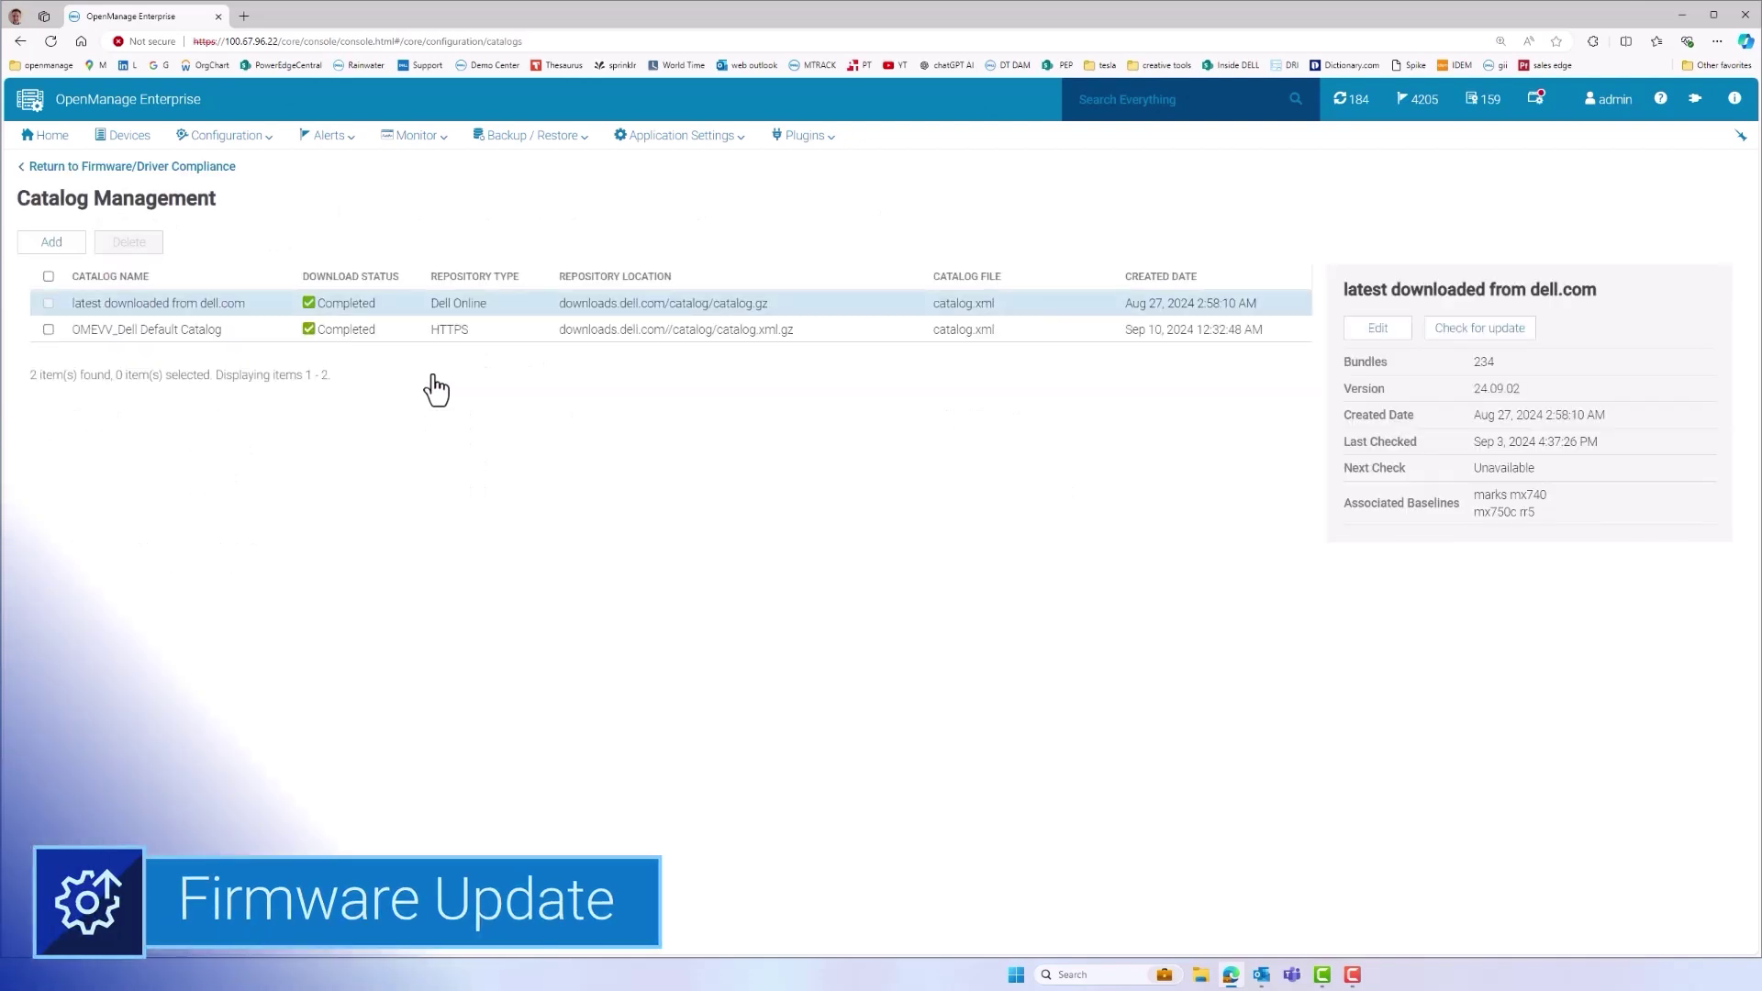
Open the mx750c rr5 compliance report for all devices and expand linux1's components
{"action": "left_click", "coordinate": [208, 168]}
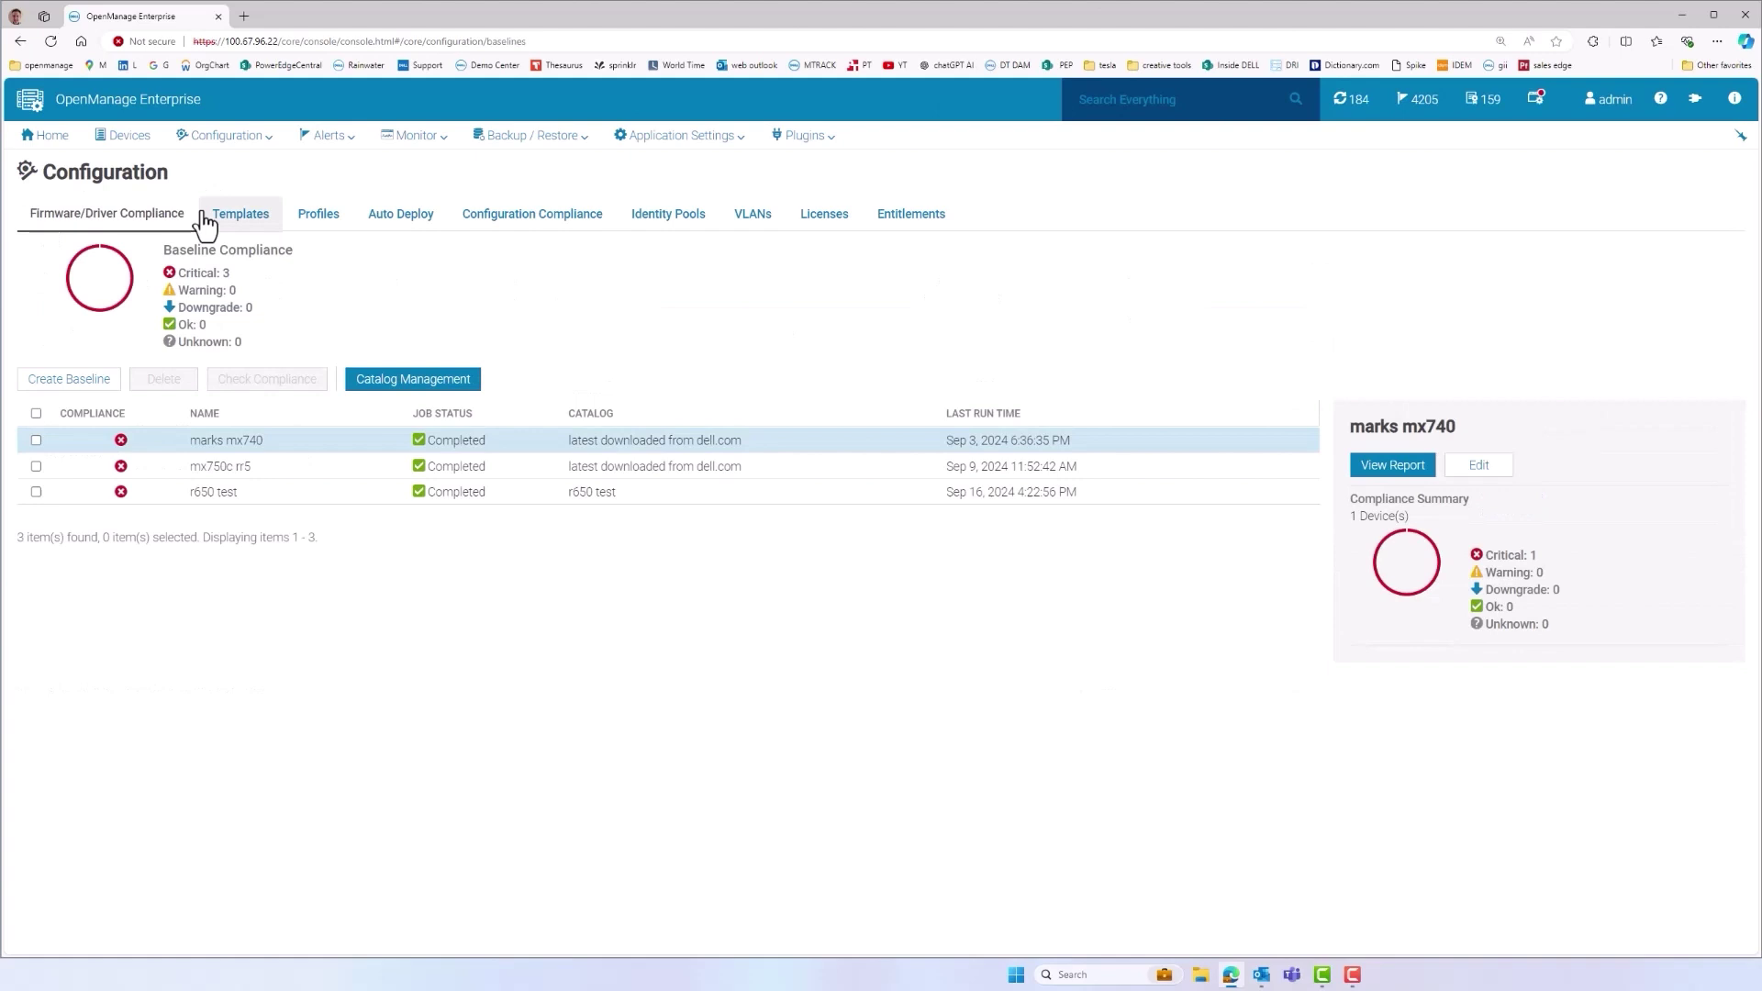
{"action": "left_click", "coordinate": [185, 471]}
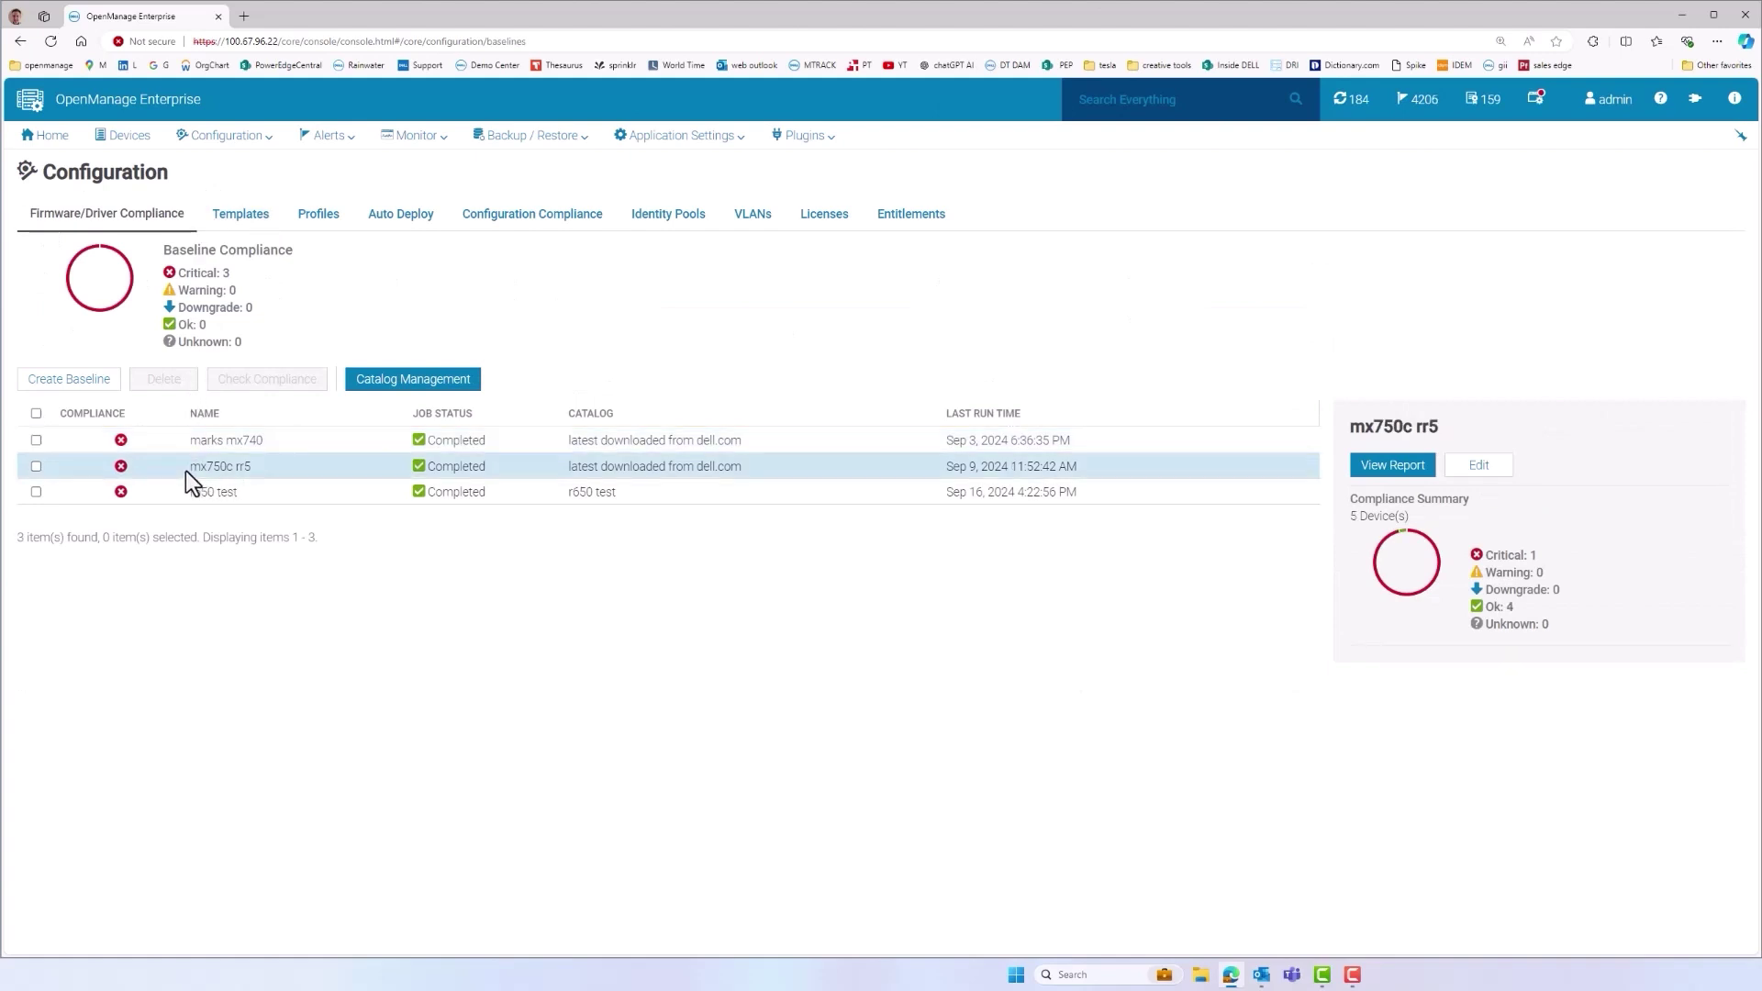
{"action": "left_click", "coordinate": [1404, 468]}
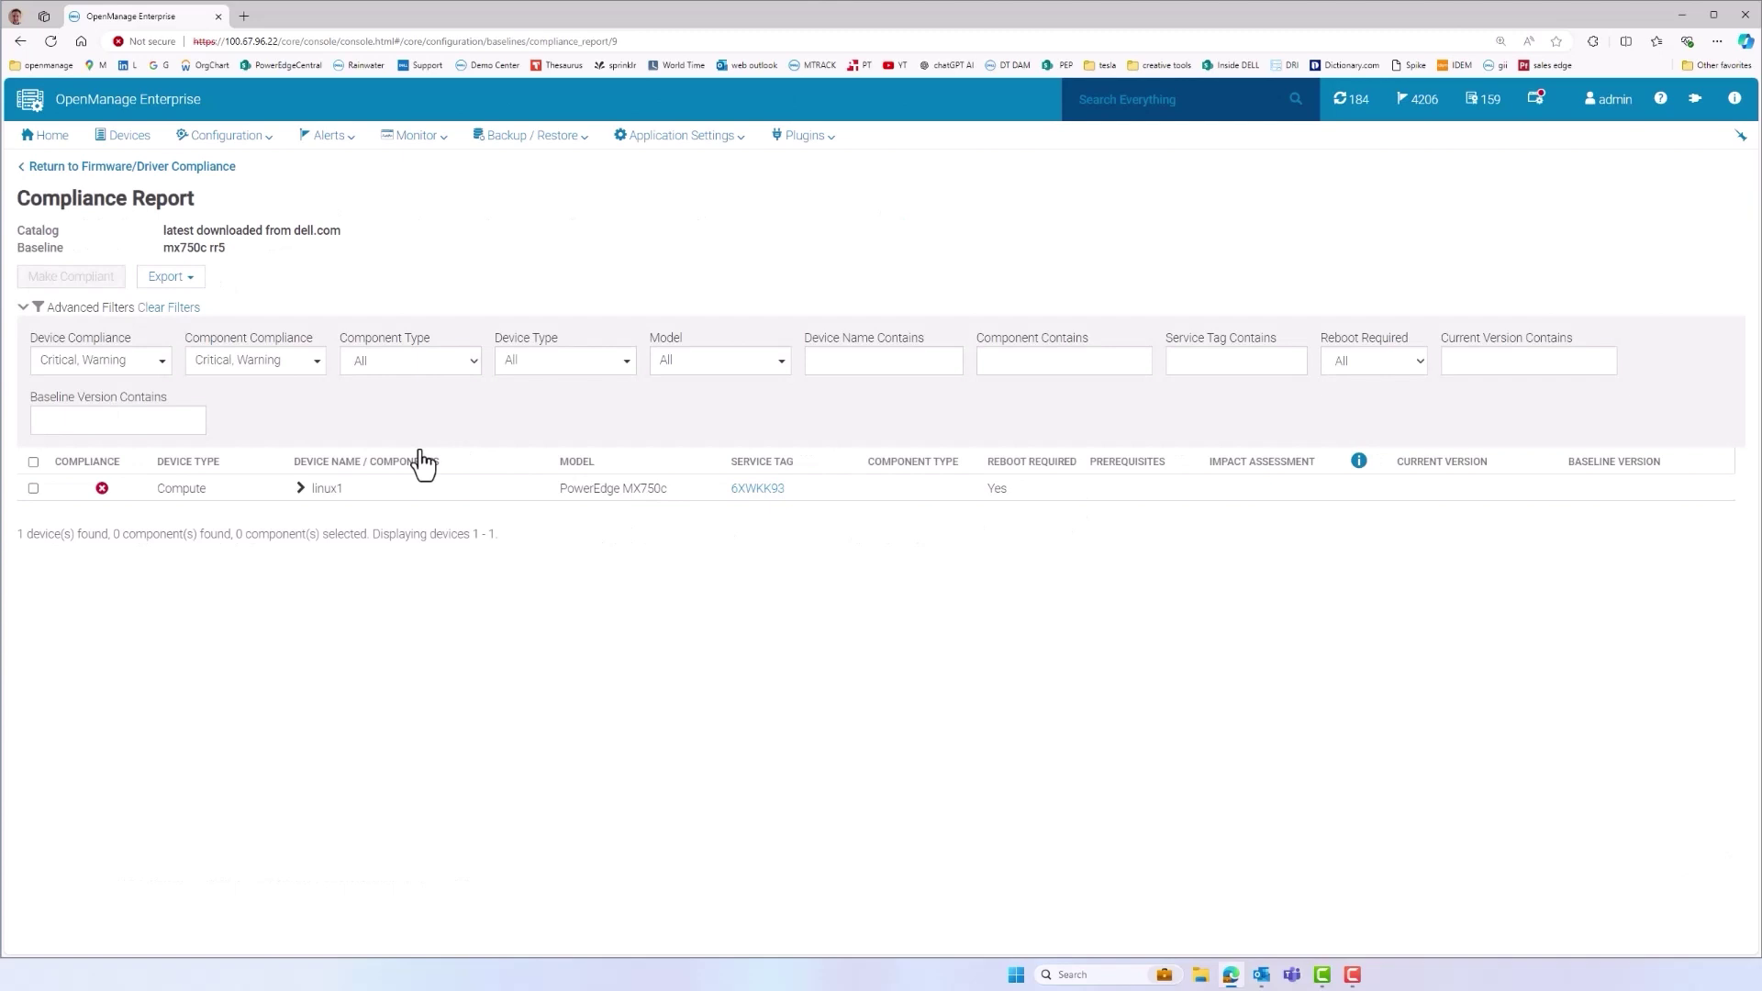
{"action": "left_click", "coordinate": [181, 308]}
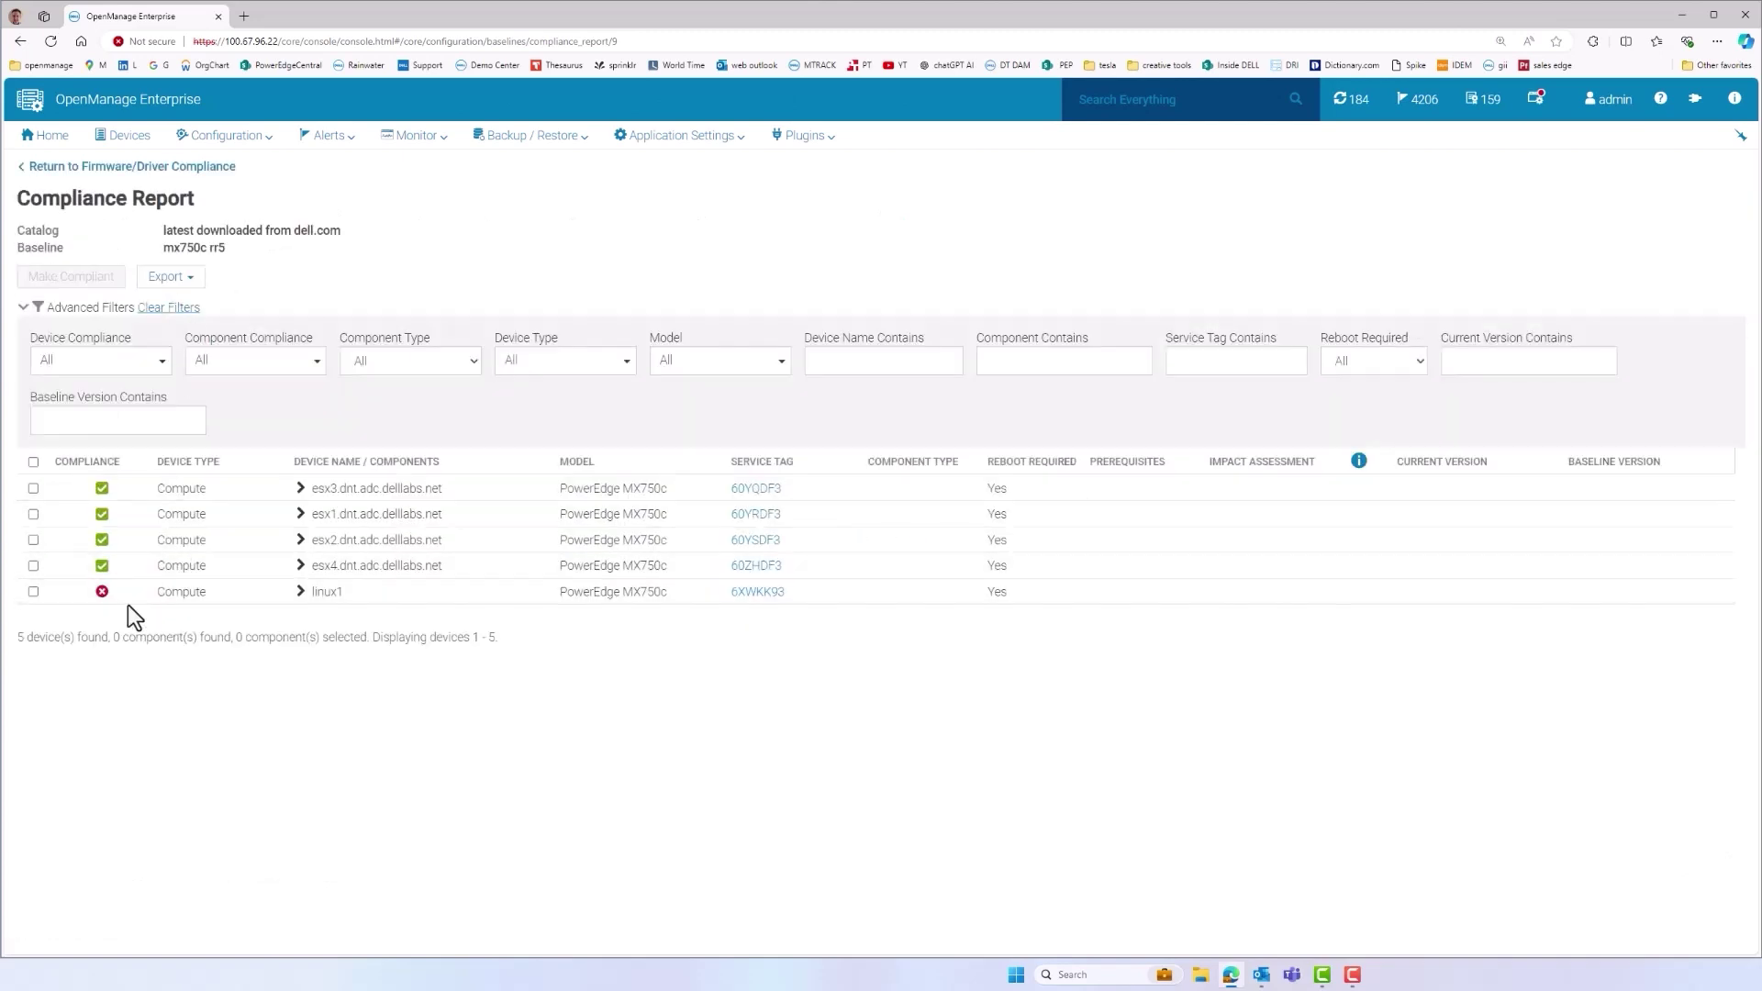
{"action": "left_click", "coordinate": [325, 598]}
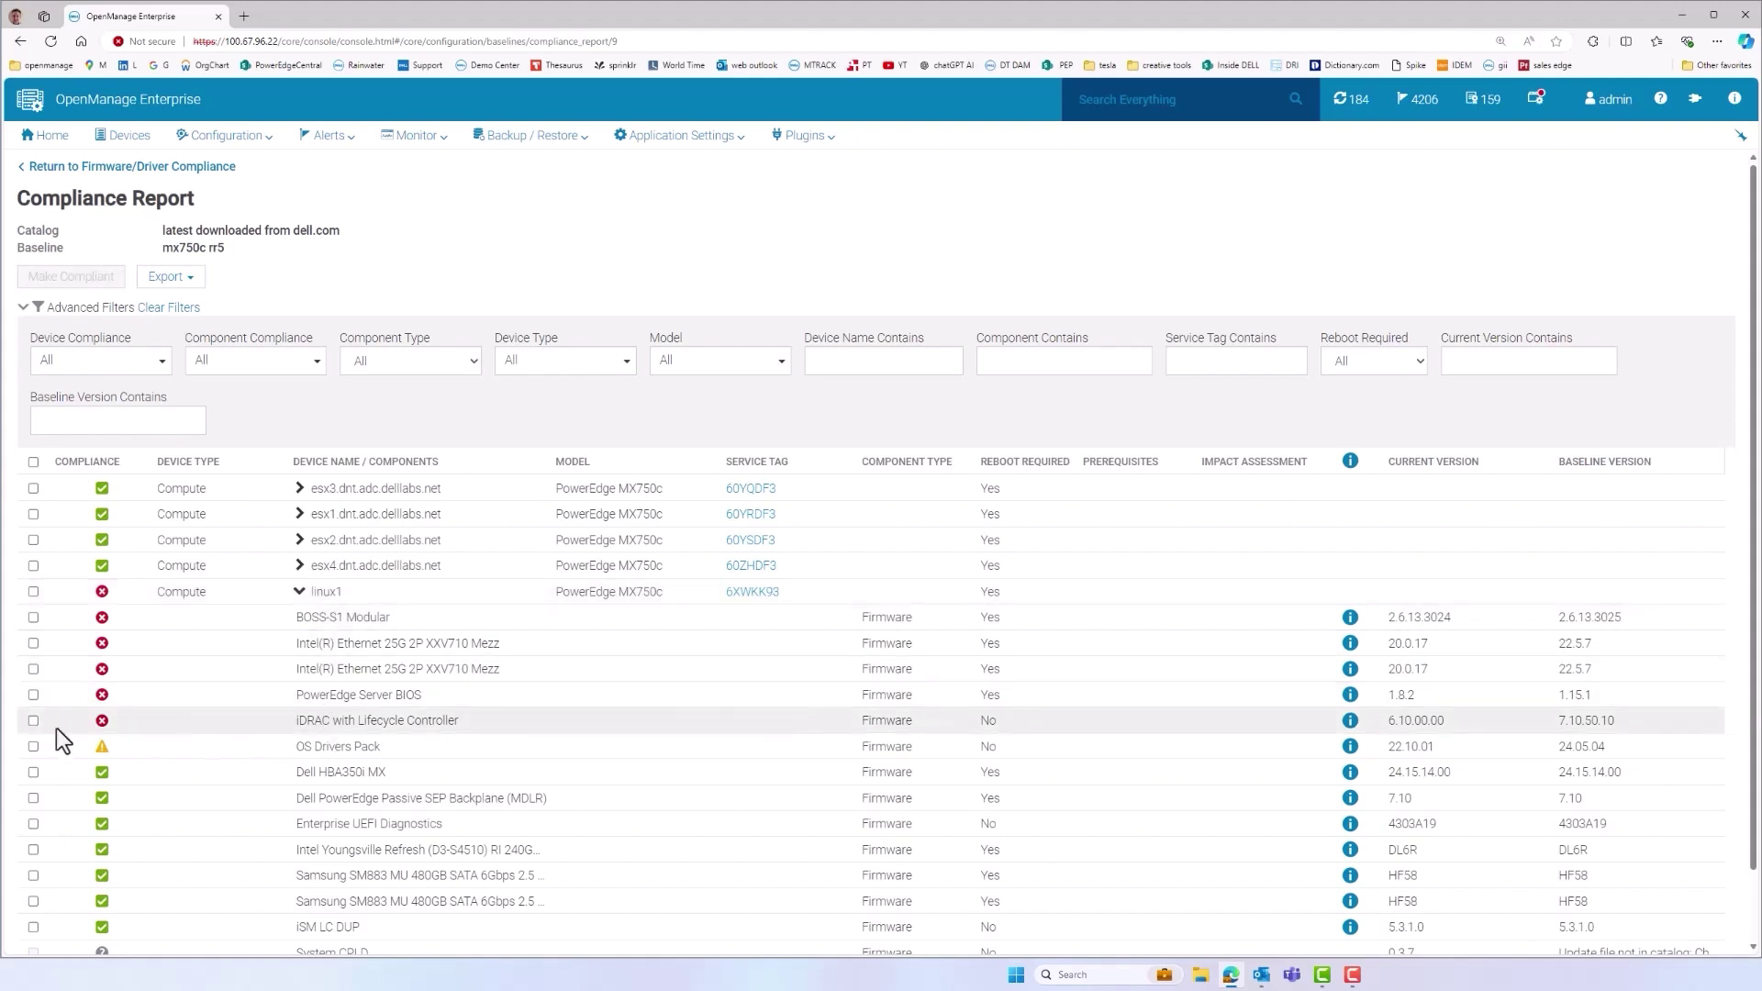
Select linux1's iDRAC and PowerEdge Server BIOS, review Make Compliant options, then cancel
{"action": "left_click", "coordinate": [31, 719]}
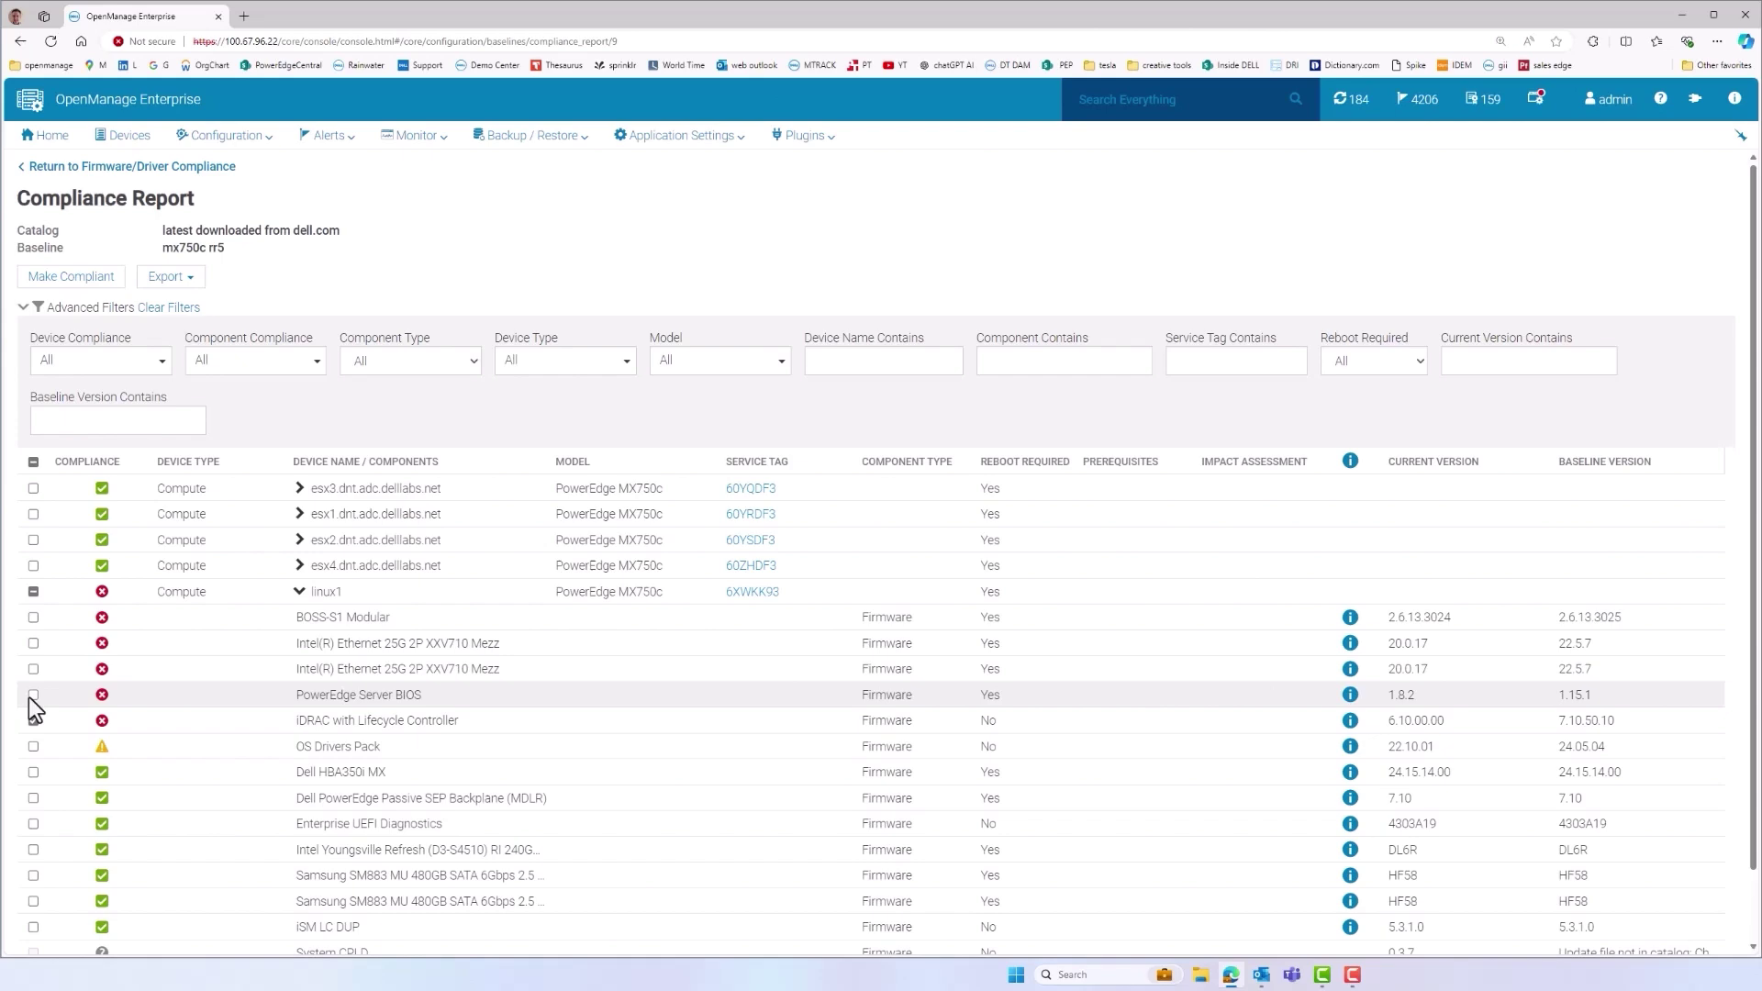
{"action": "left_click", "coordinate": [33, 694]}
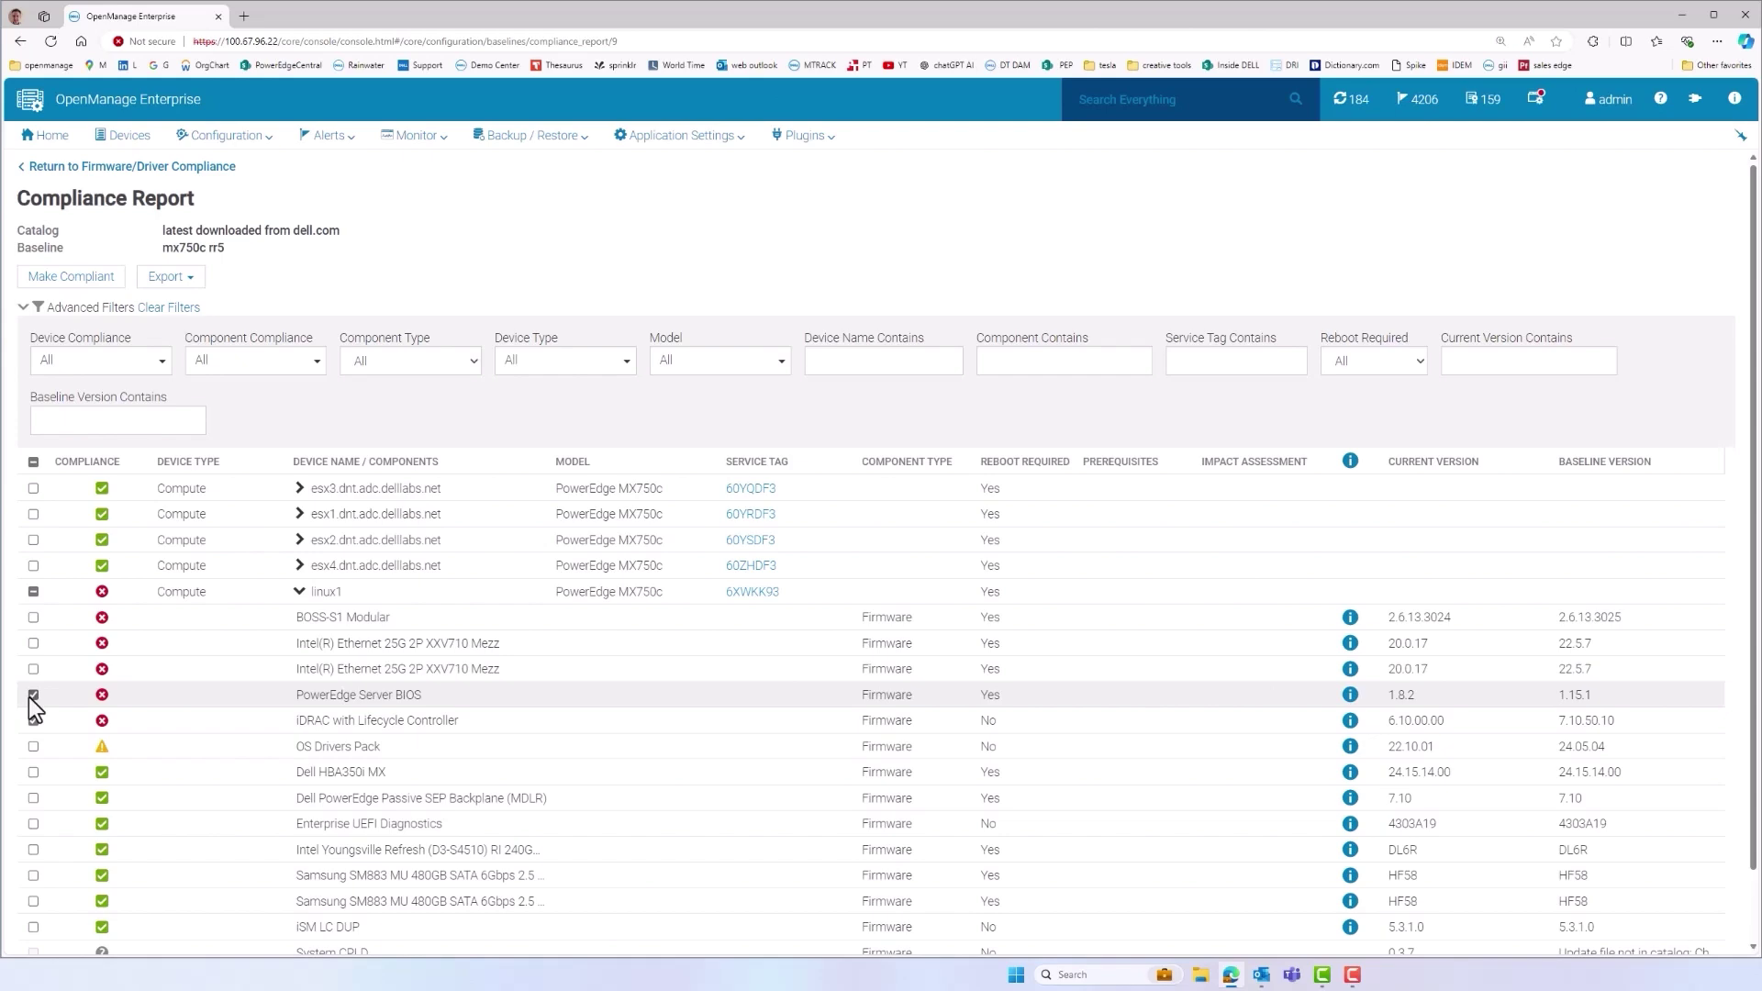
{"action": "left_click", "coordinate": [84, 278]}
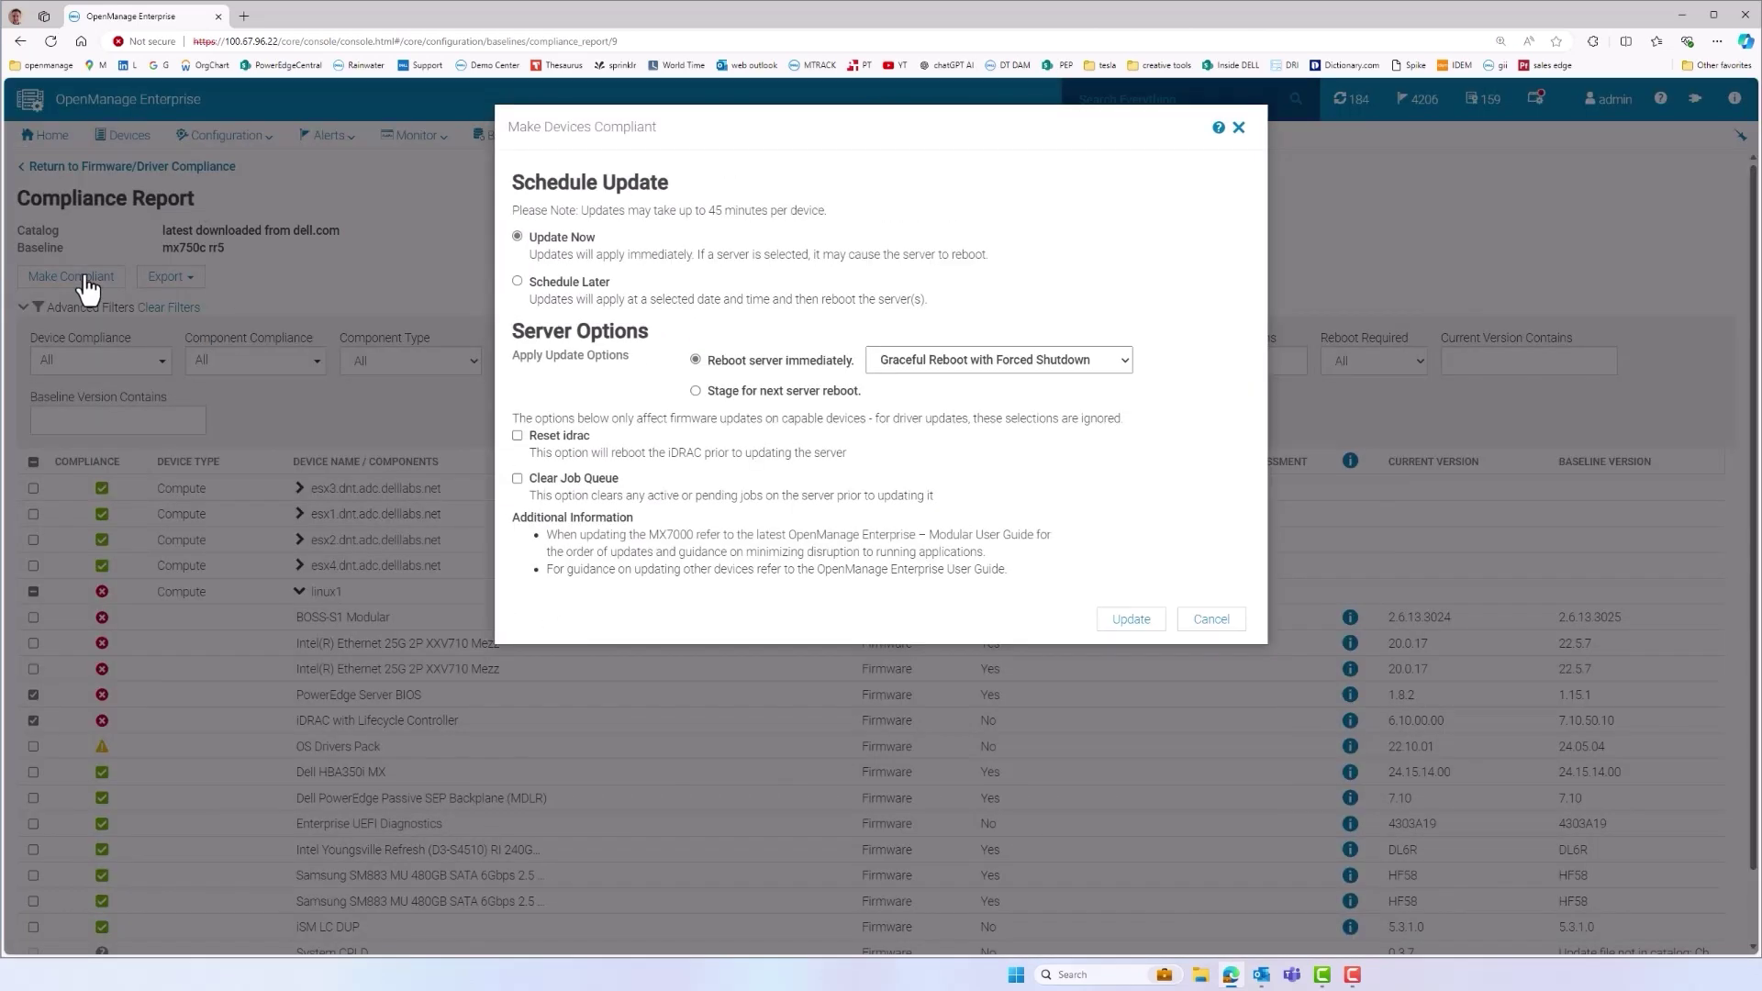
{"action": "left_click", "coordinate": [1202, 620]}
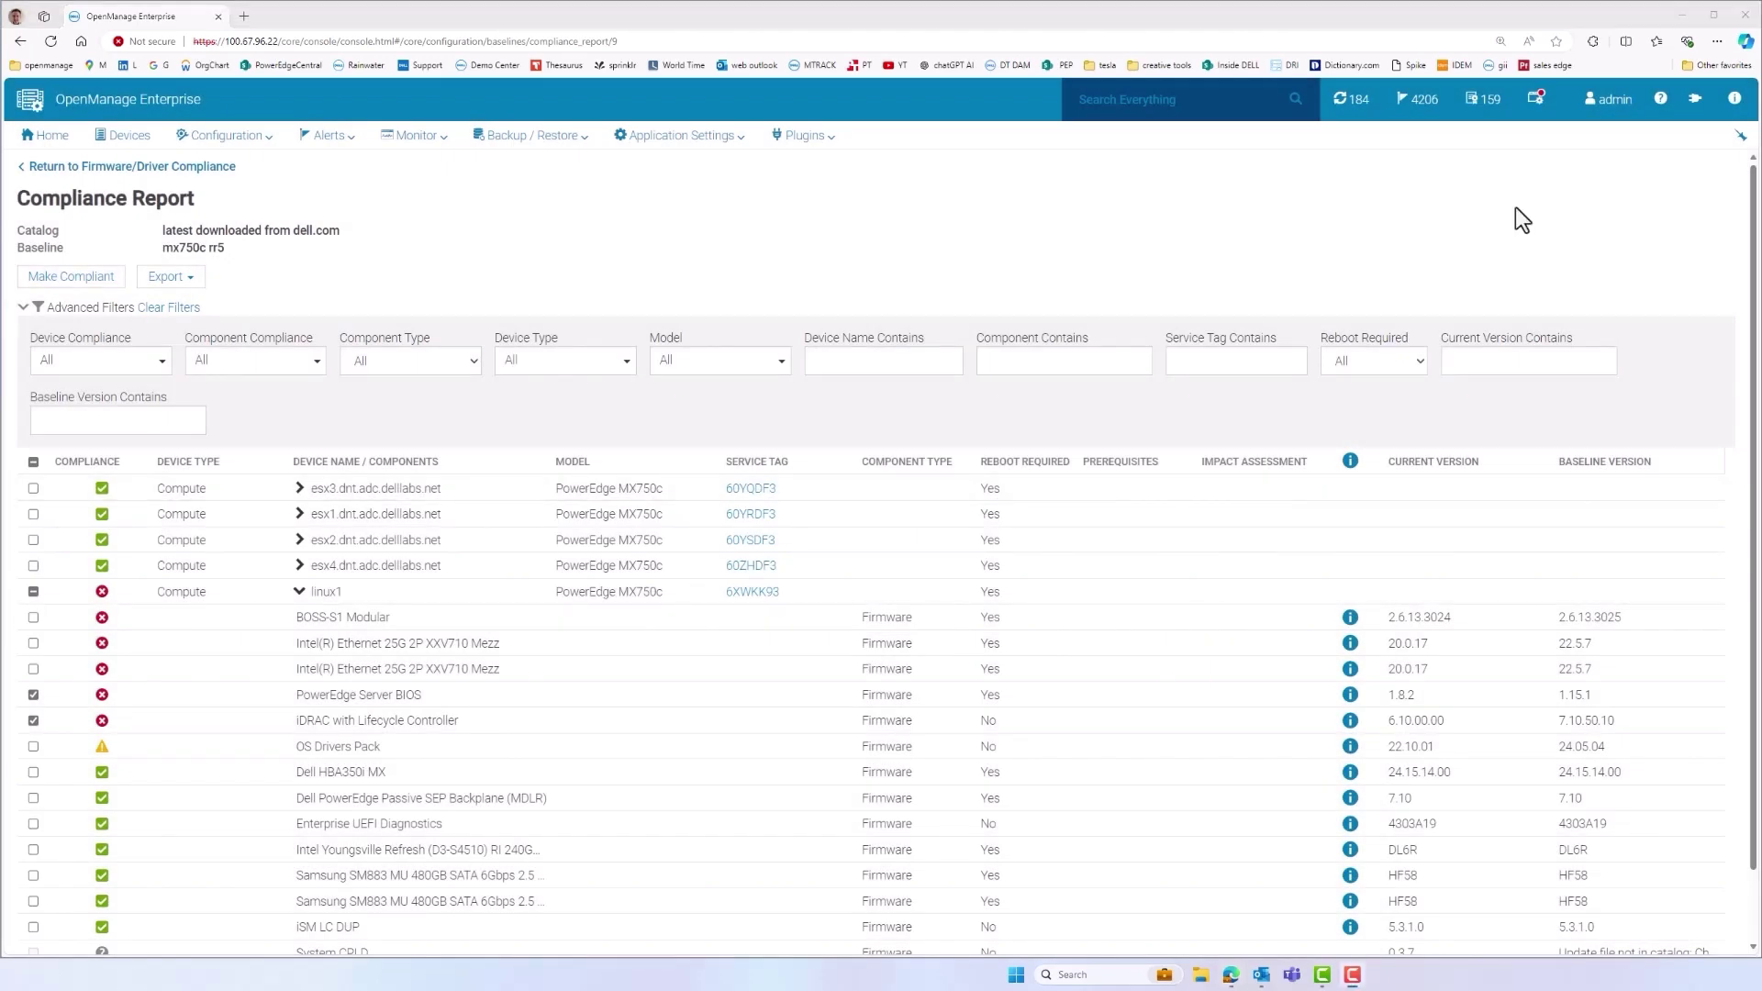
Start a new alert policy named 'example'
{"action": "left_click", "coordinate": [328, 140]}
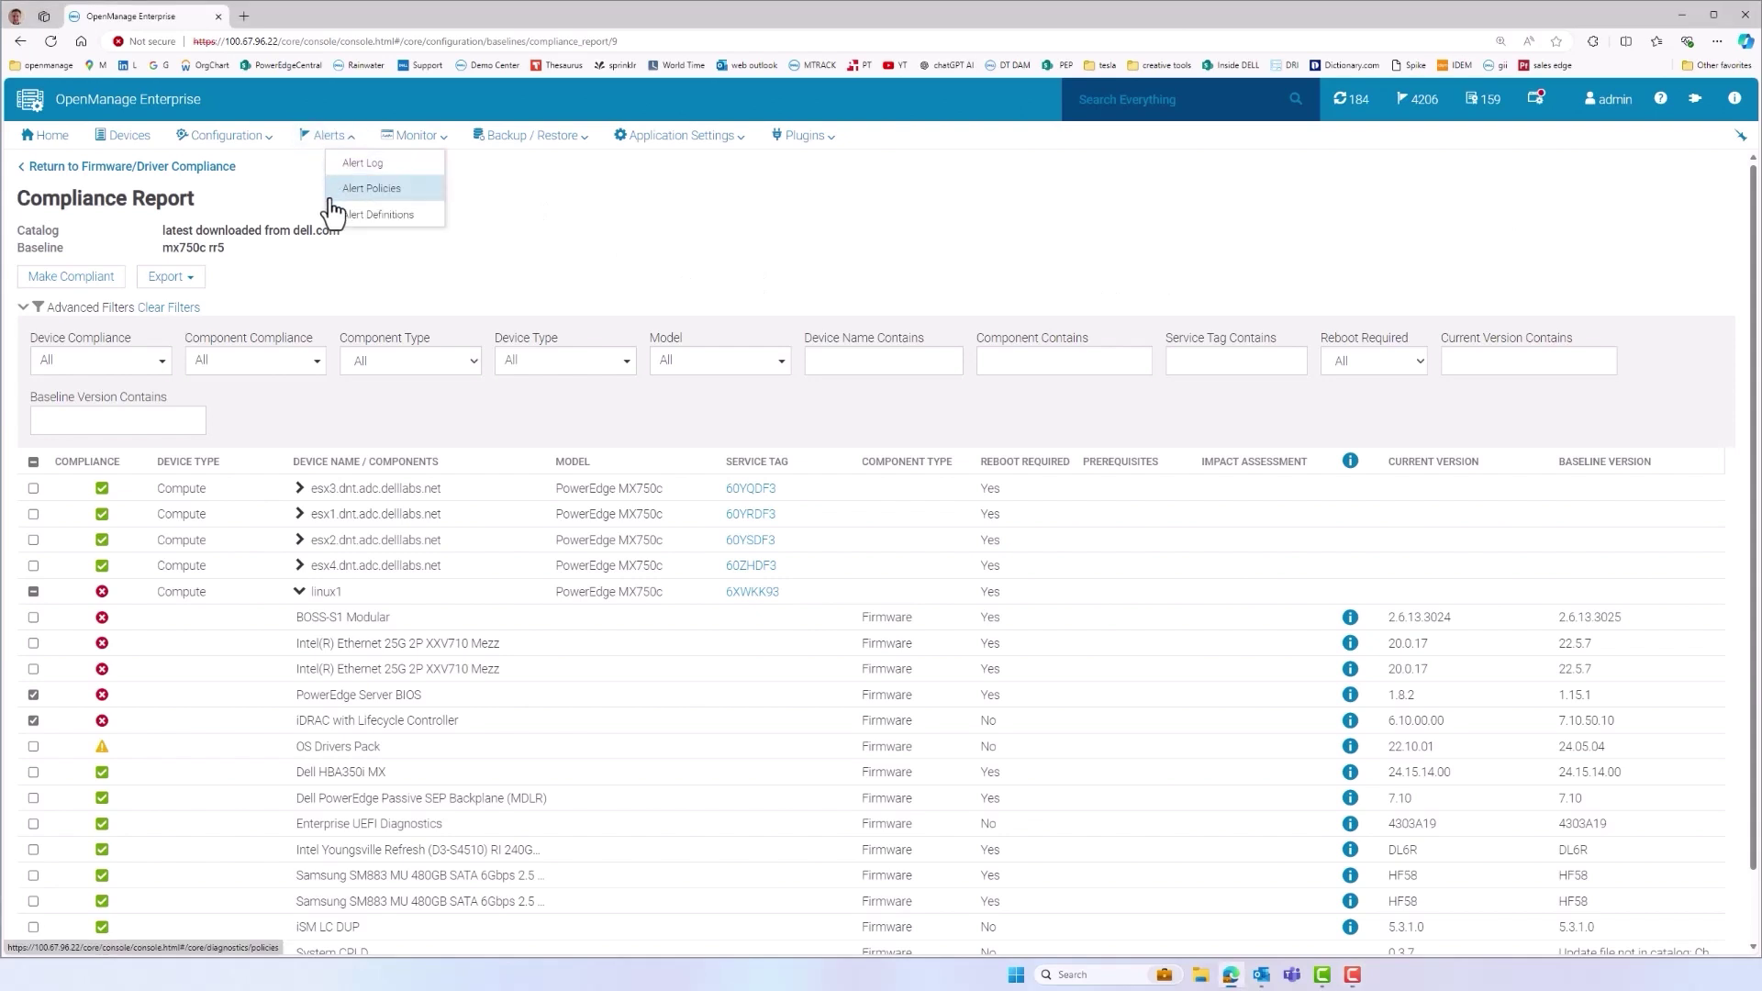
{"action": "left_click", "coordinate": [331, 196]}
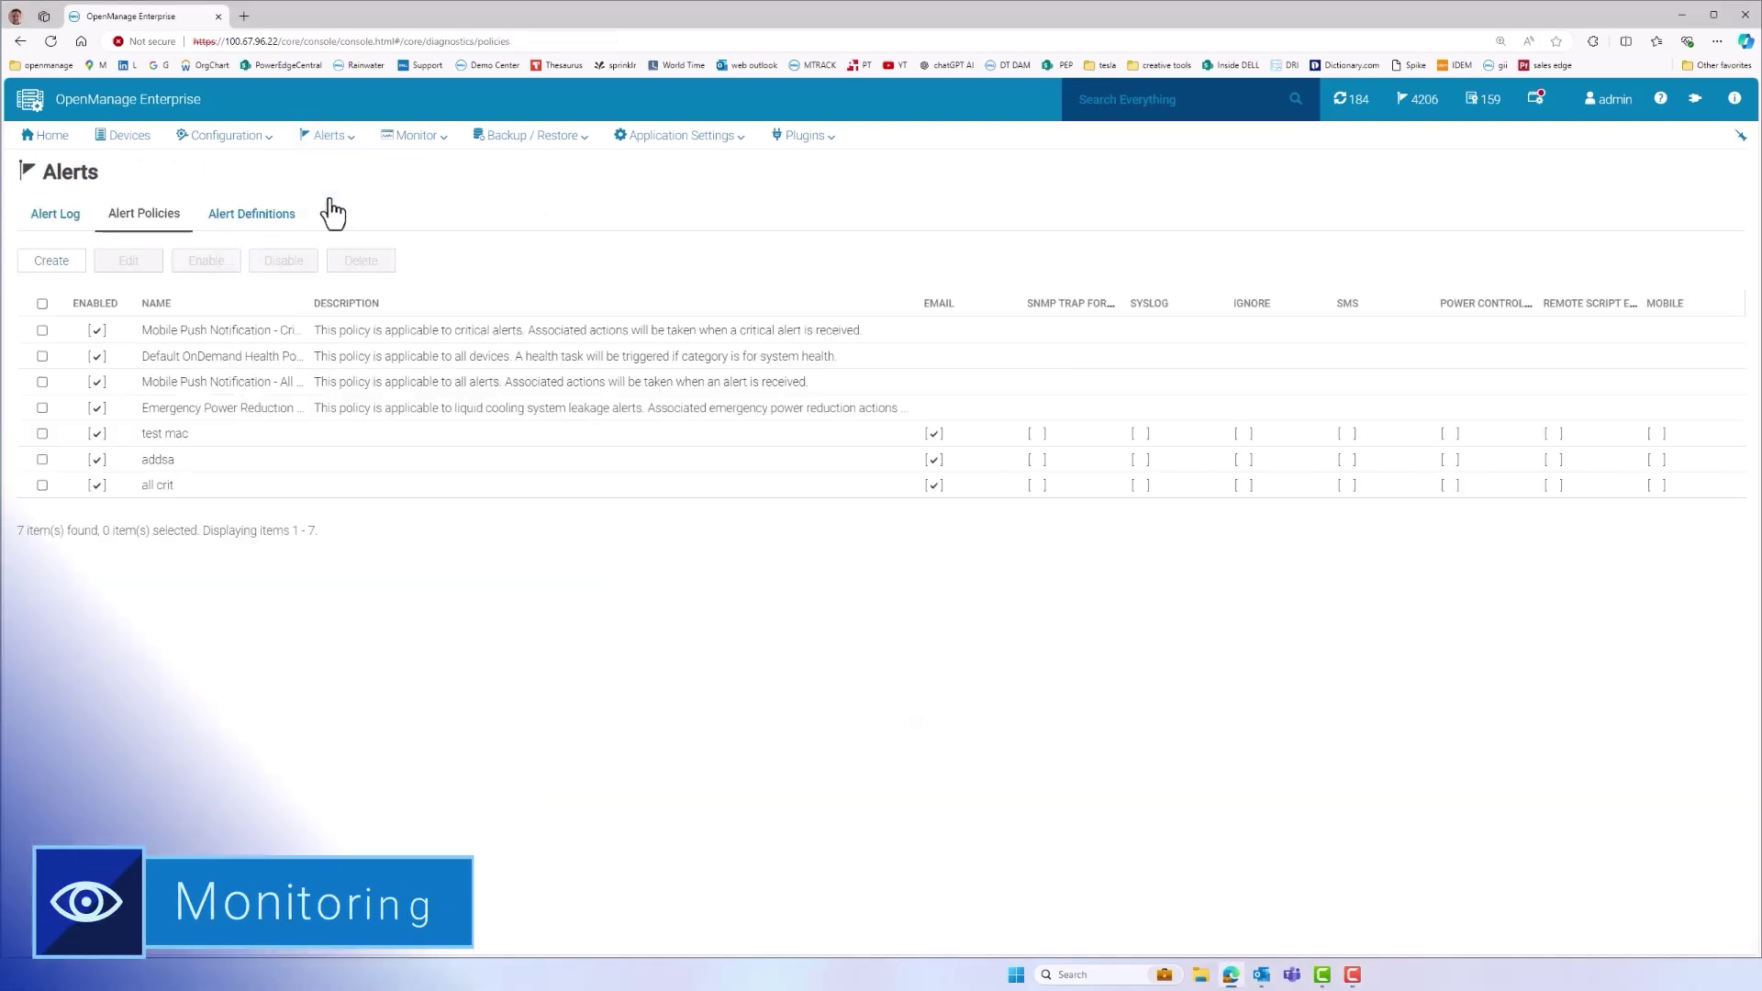
{"action": "left_click", "coordinate": [33, 268]}
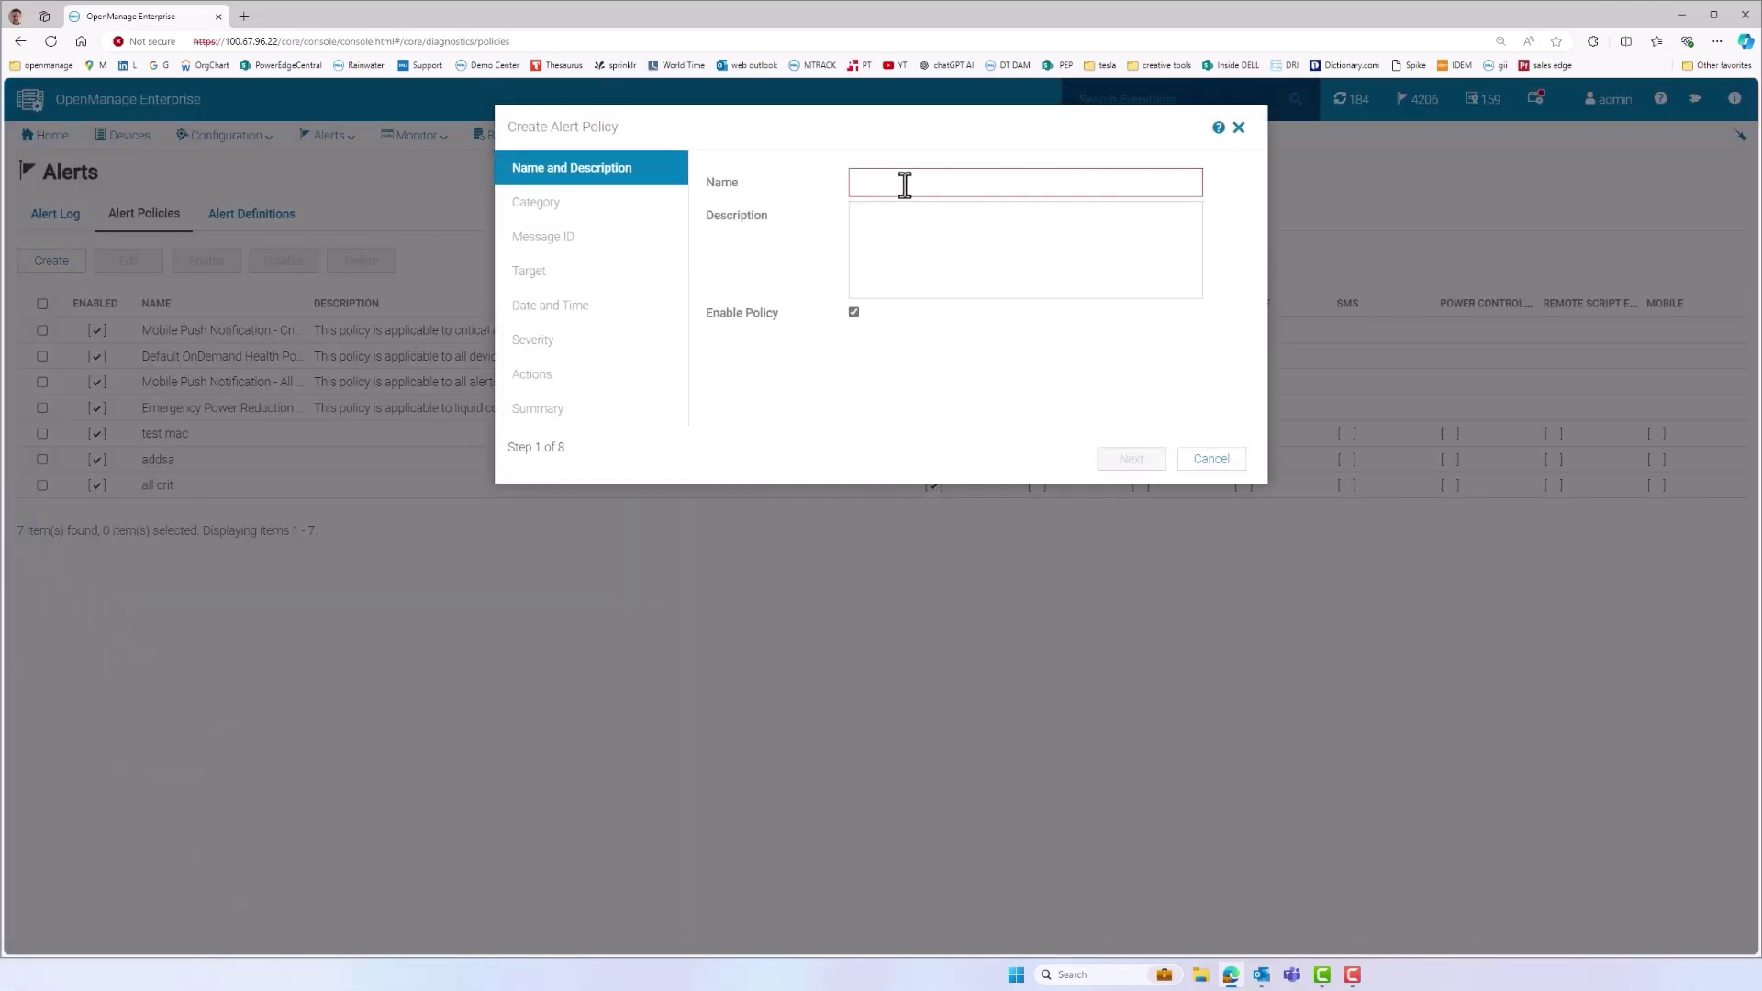
{"action": "left_click", "coordinate": [902, 183]}
{"action": "type", "text": "exa"}
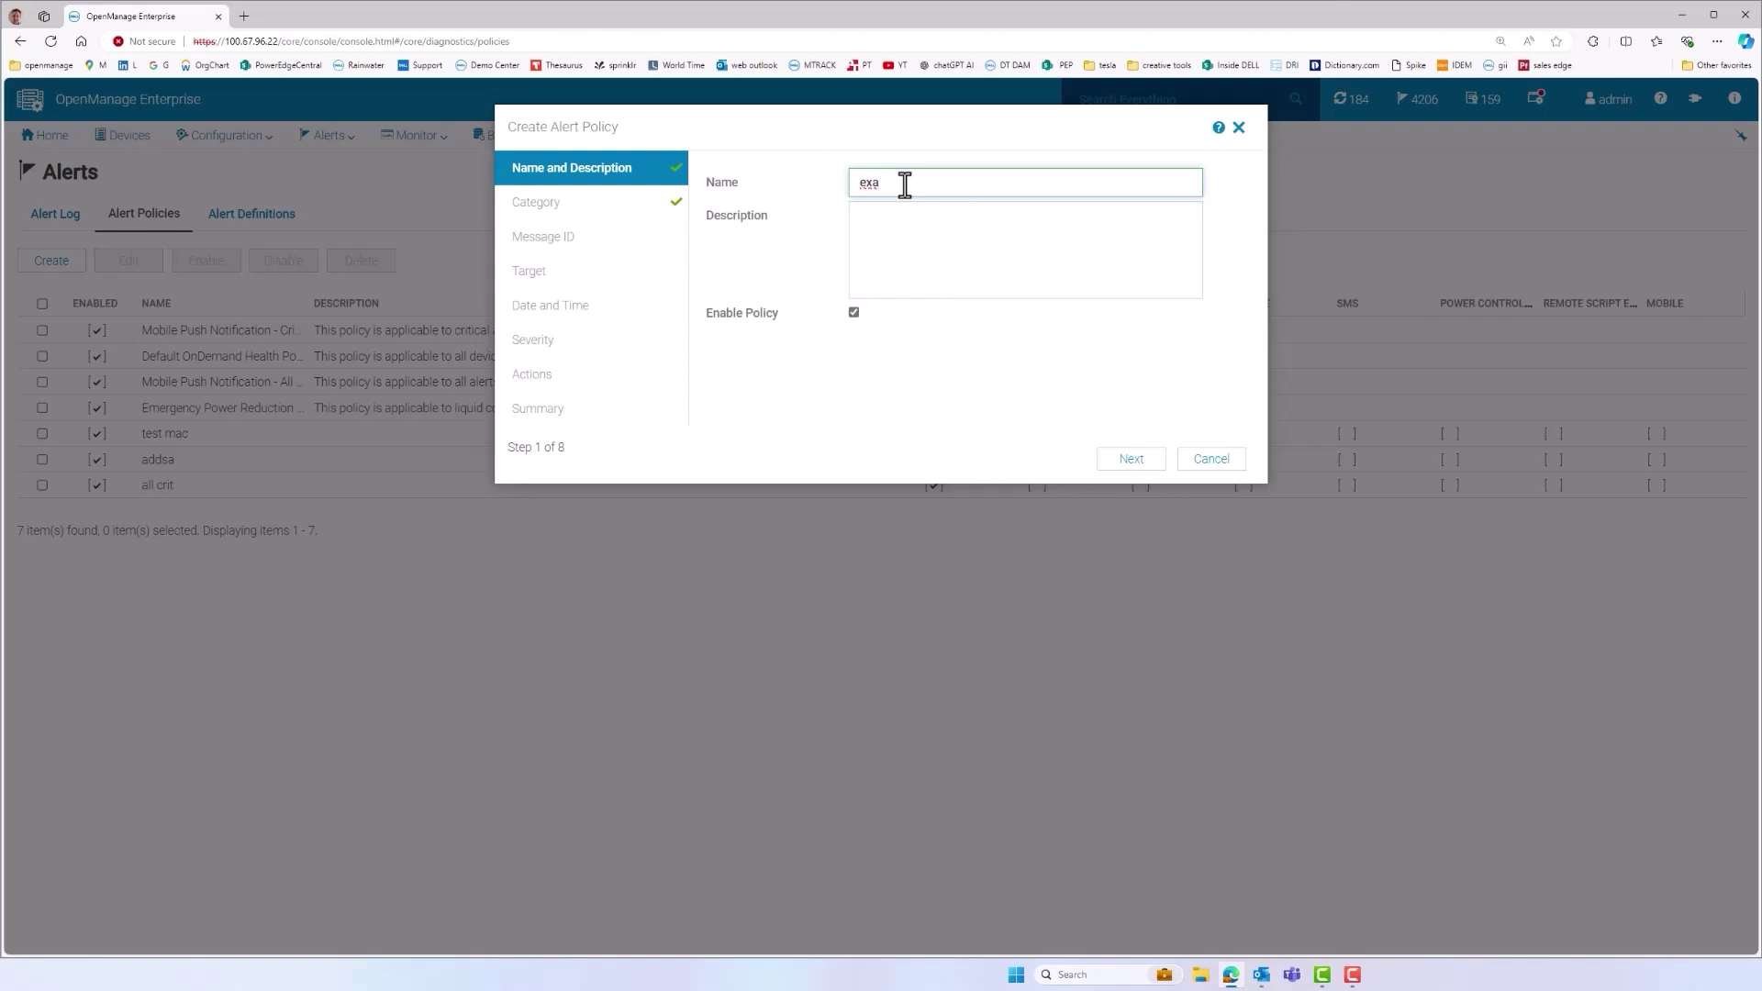
{"action": "type", "text": "mple"}
{"action": "left_click", "coordinate": [1119, 463]}
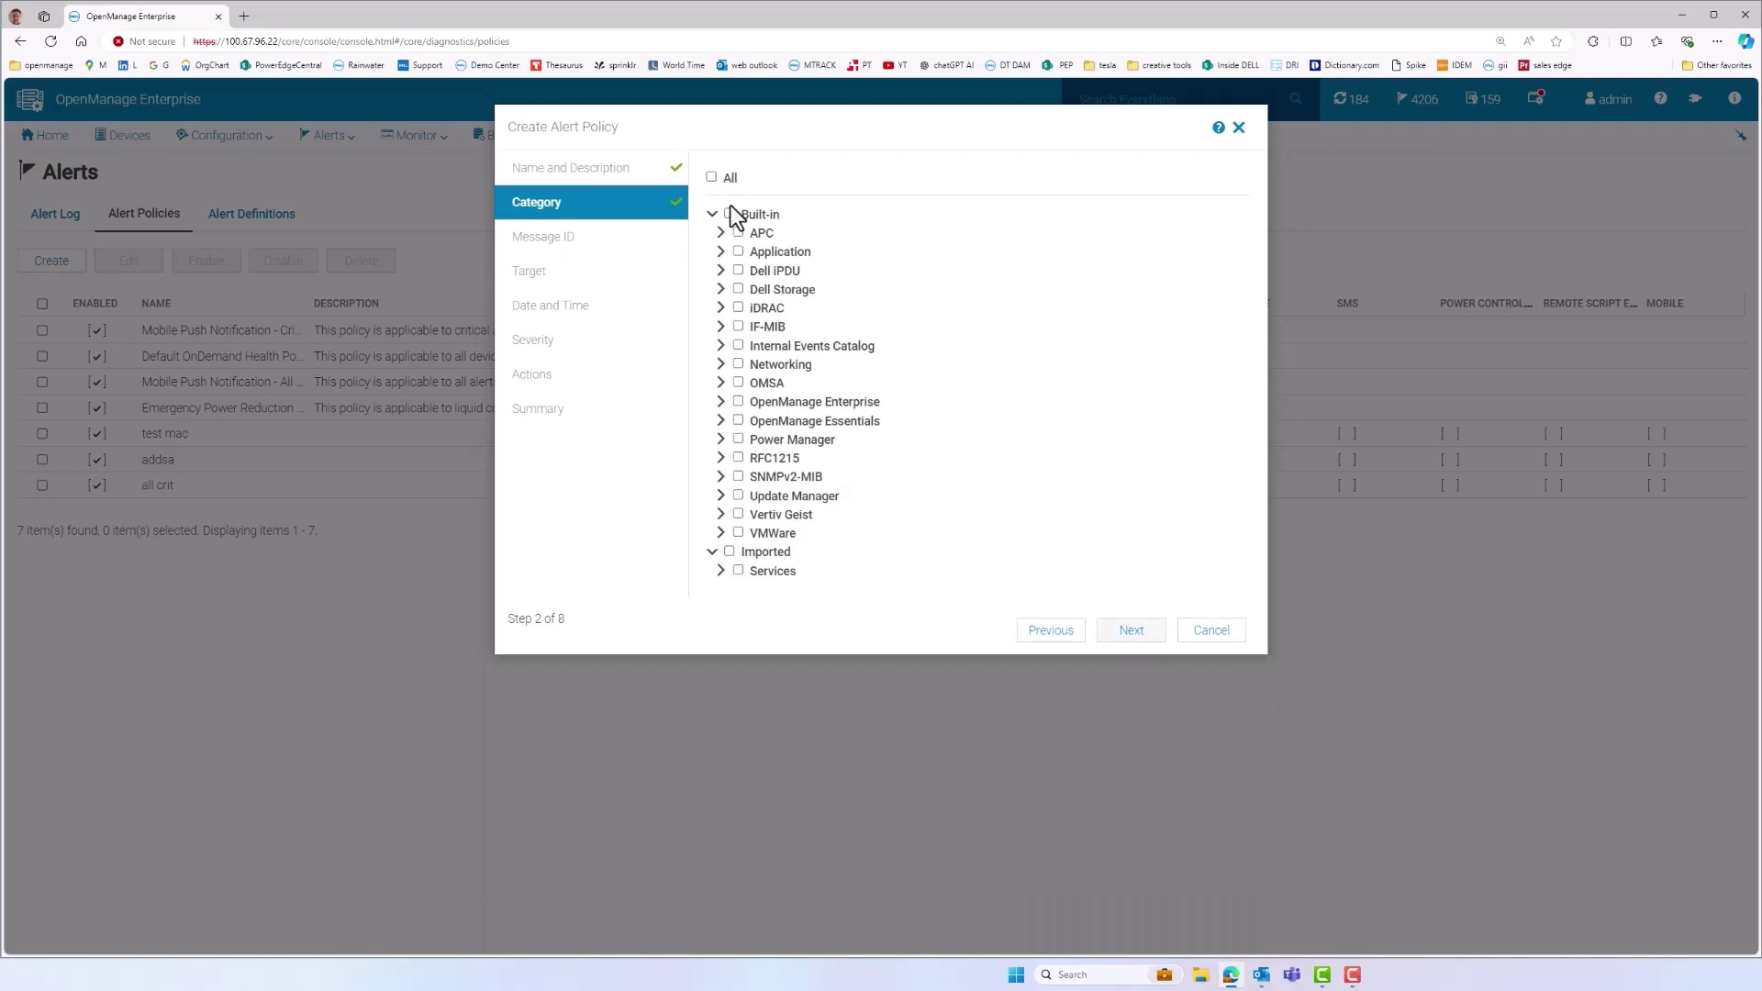
Cover all alert categories and all devices, default schedule, Critical severity only
{"action": "left_click", "coordinate": [712, 177]}
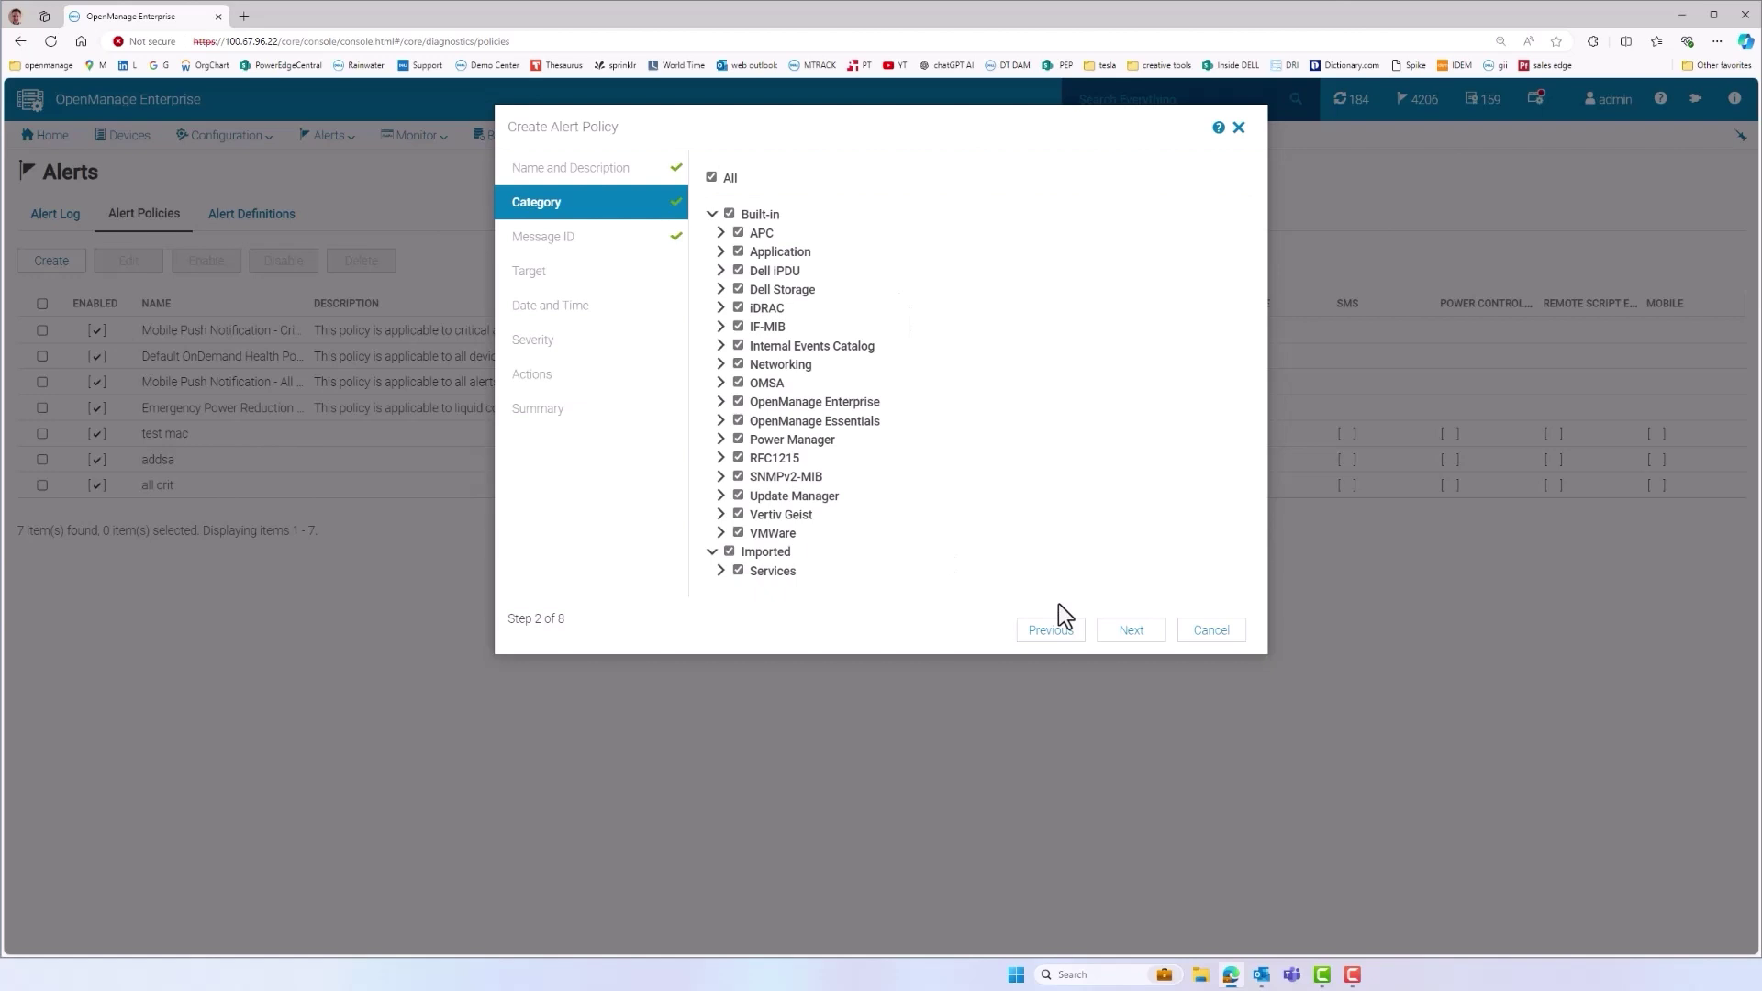
{"action": "left_click", "coordinate": [1130, 631]}
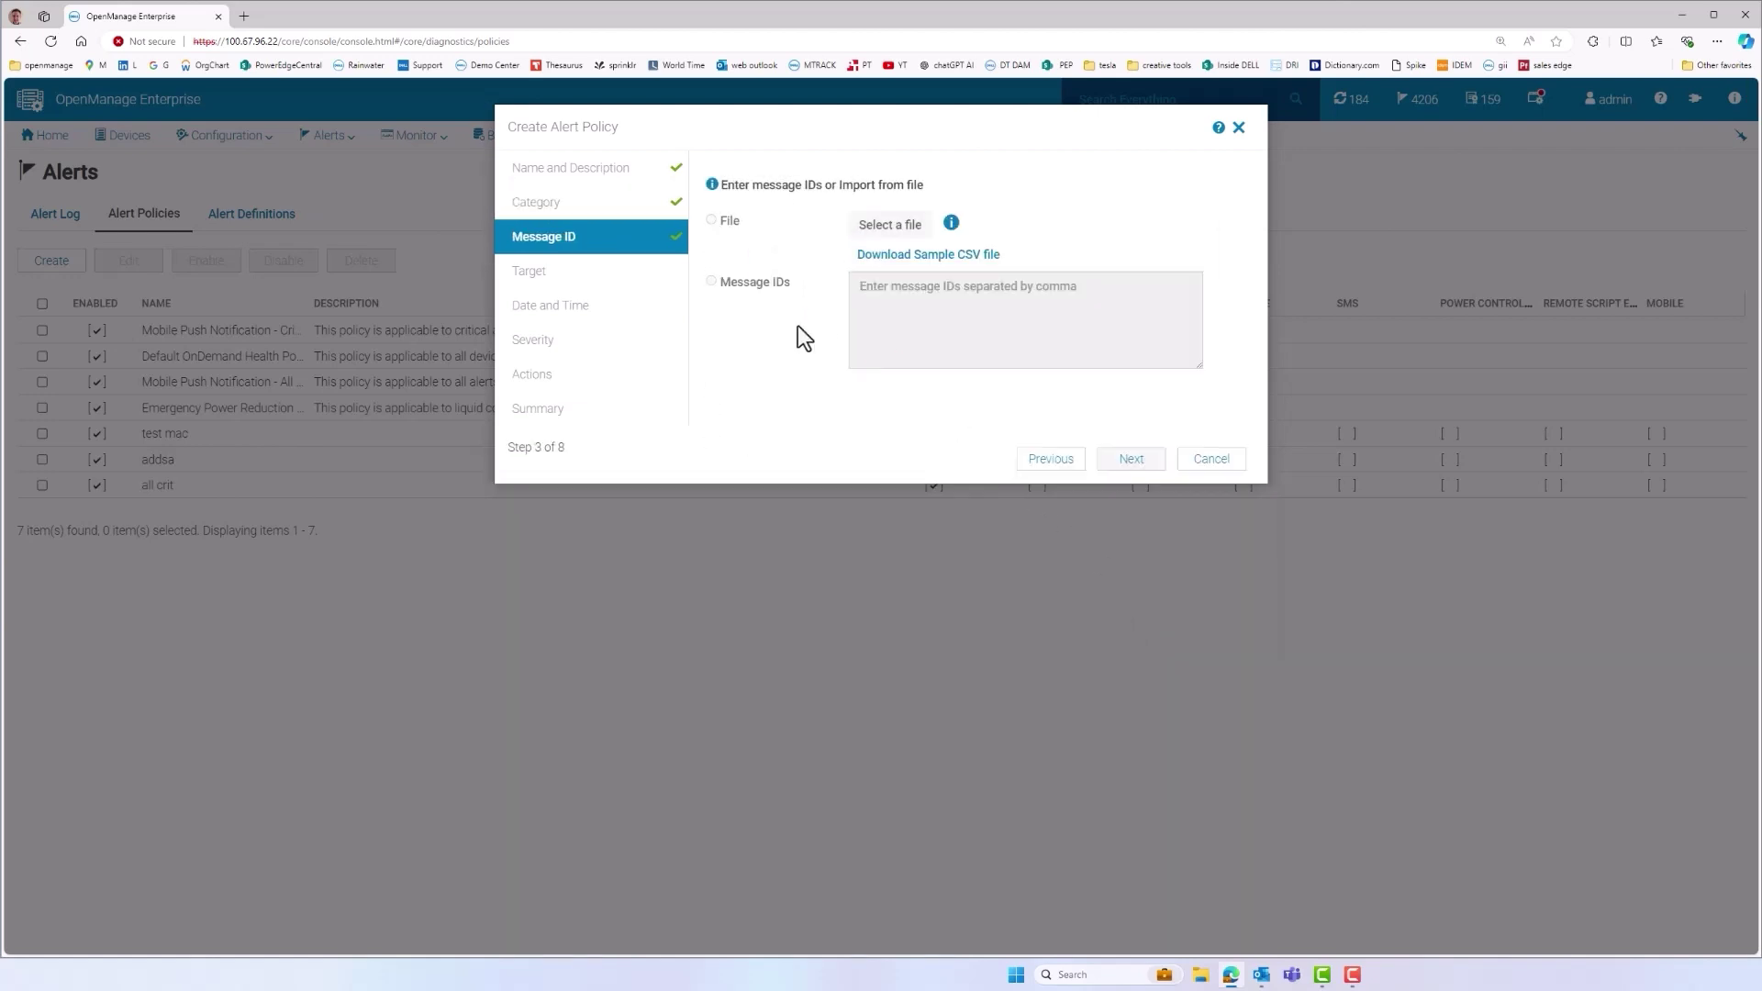
{"action": "left_click", "coordinate": [1123, 461]}
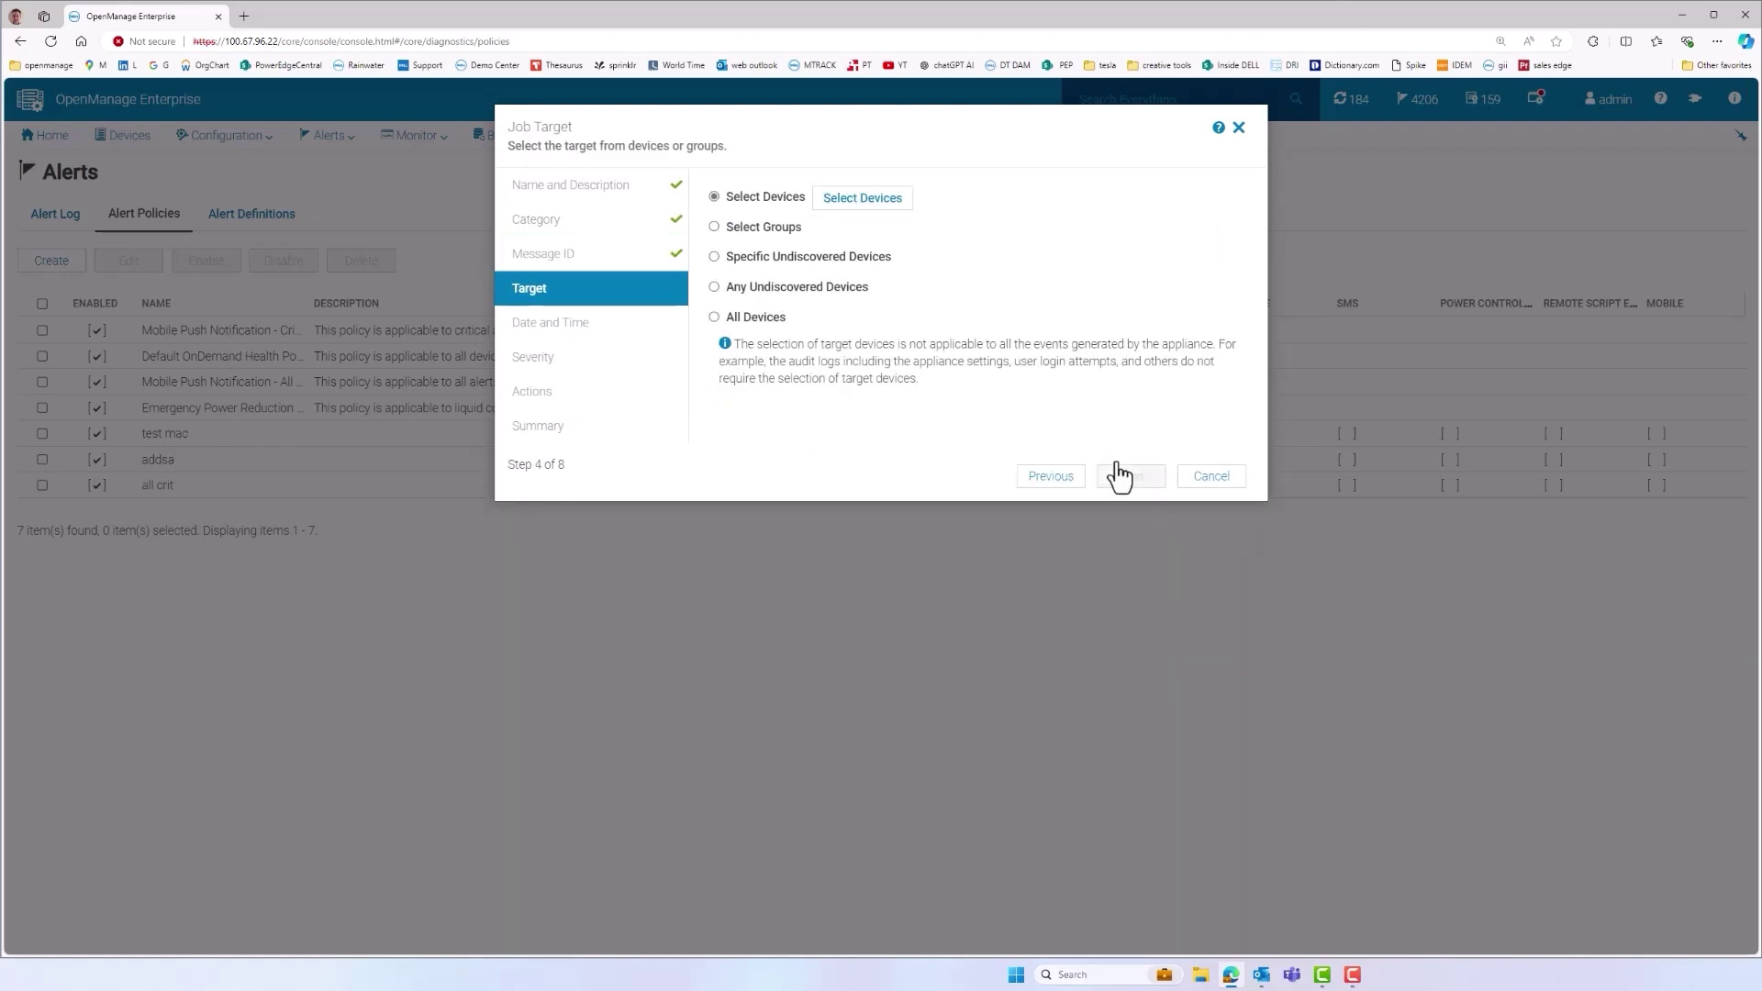
{"action": "left_click", "coordinate": [717, 317]}
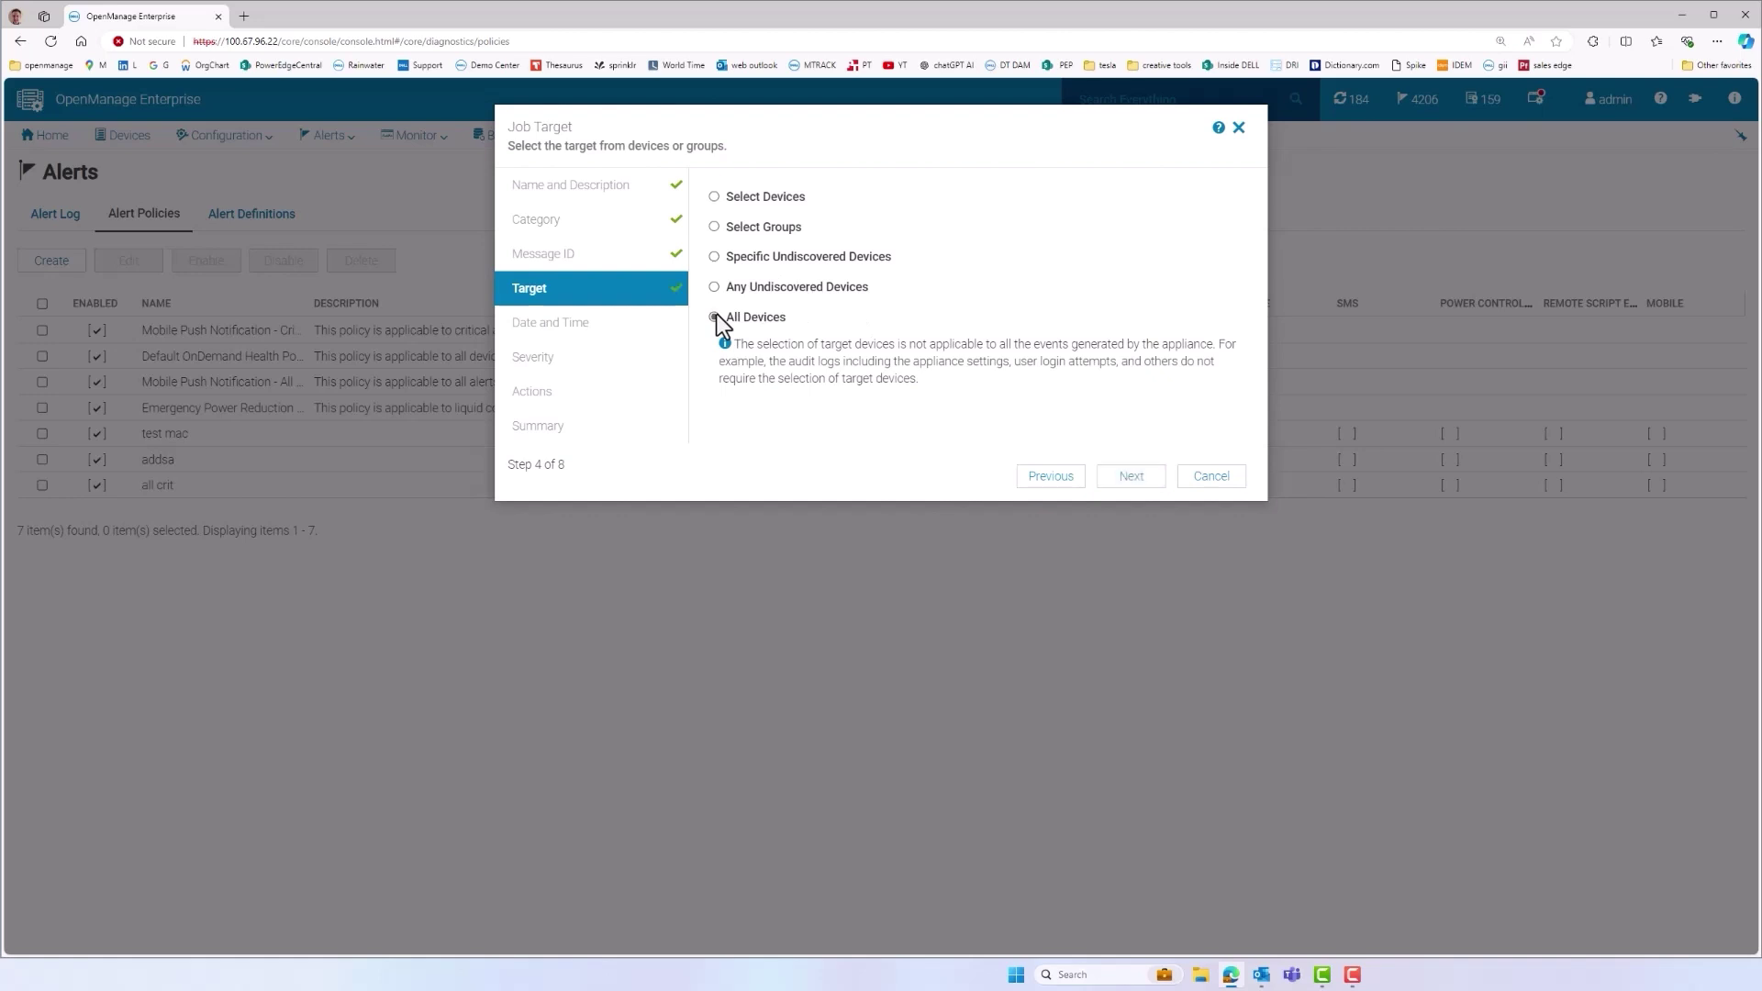
{"action": "left_click", "coordinate": [1132, 477]}
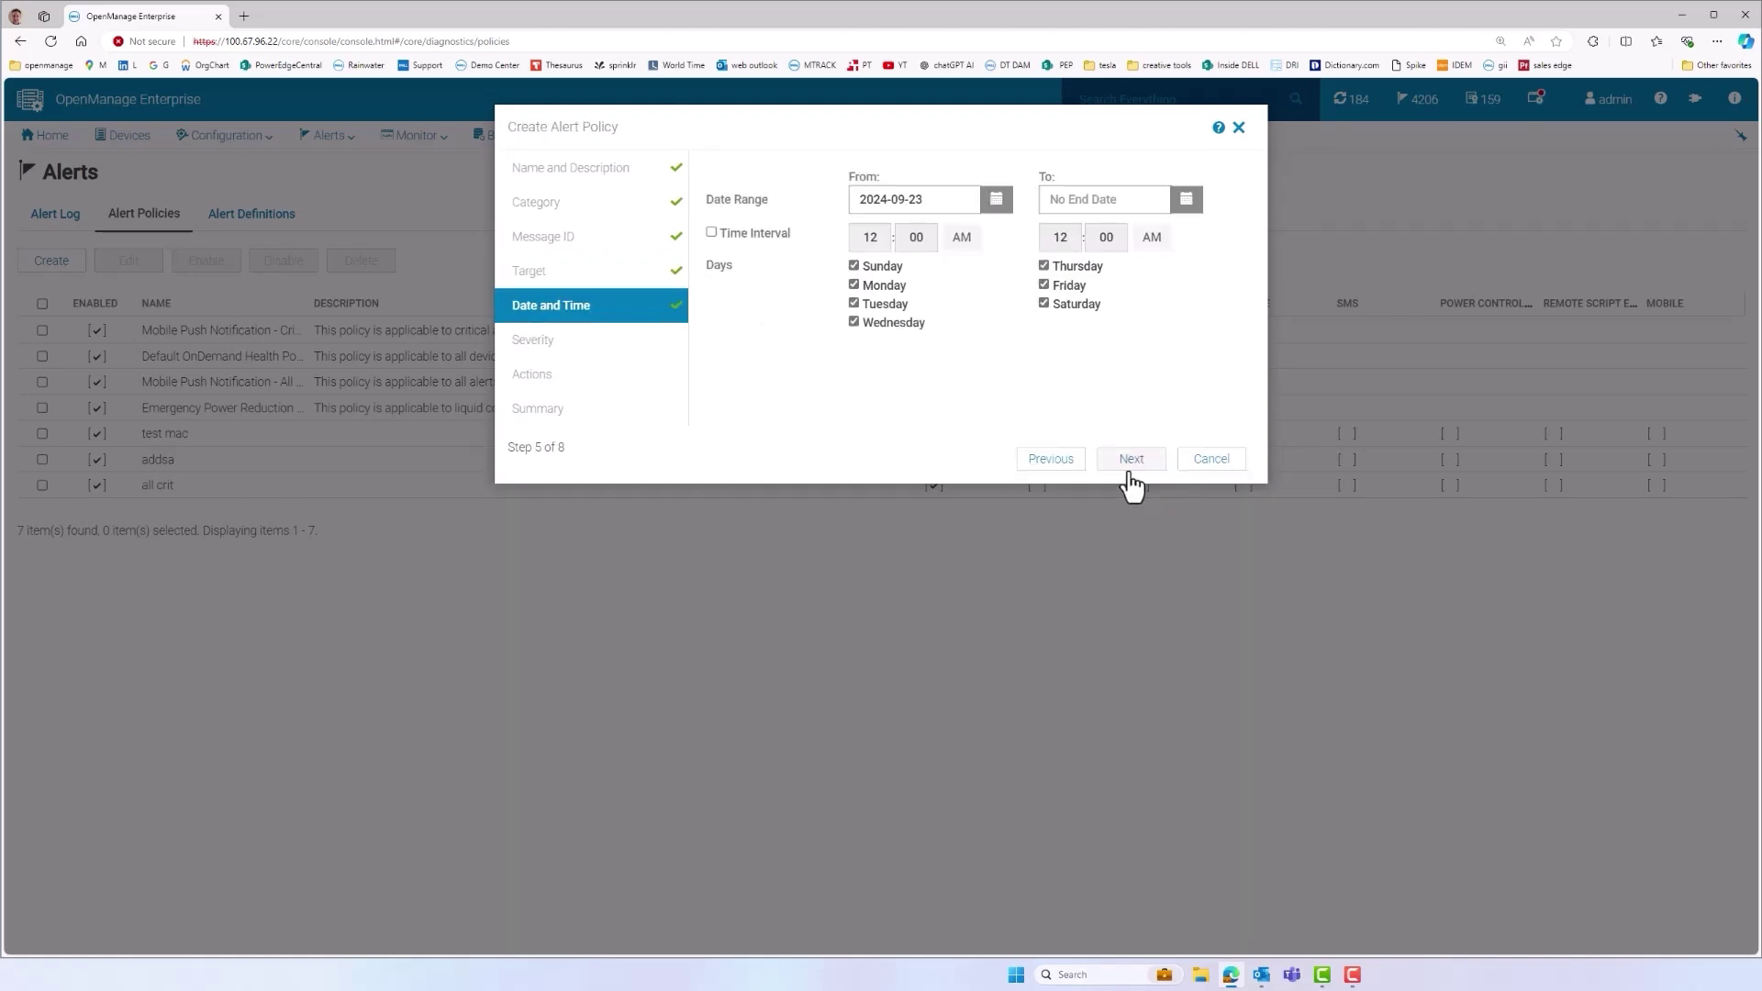
{"action": "left_click", "coordinate": [1131, 468]}
{"action": "left_click", "coordinate": [1130, 459]}
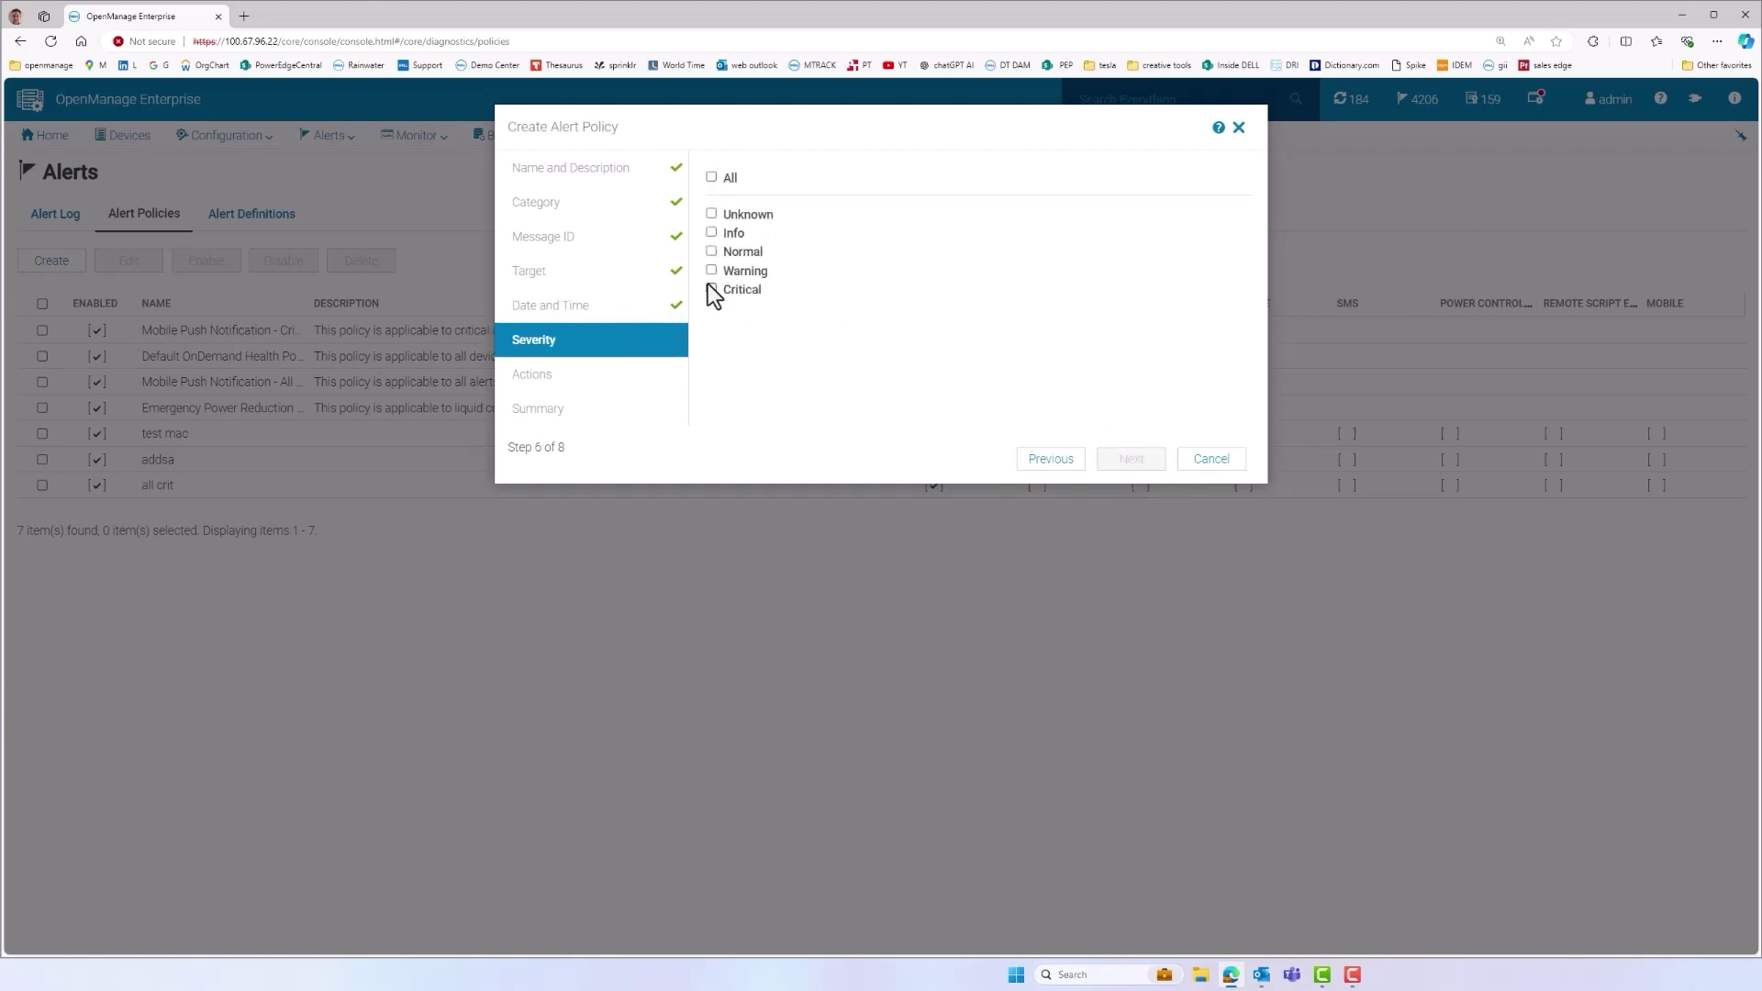
{"action": "left_click", "coordinate": [712, 289]}
{"action": "left_click", "coordinate": [1121, 470]}
Add an e-mail action to the recipient's address and finish the policy
{"action": "left_click", "coordinate": [712, 178]}
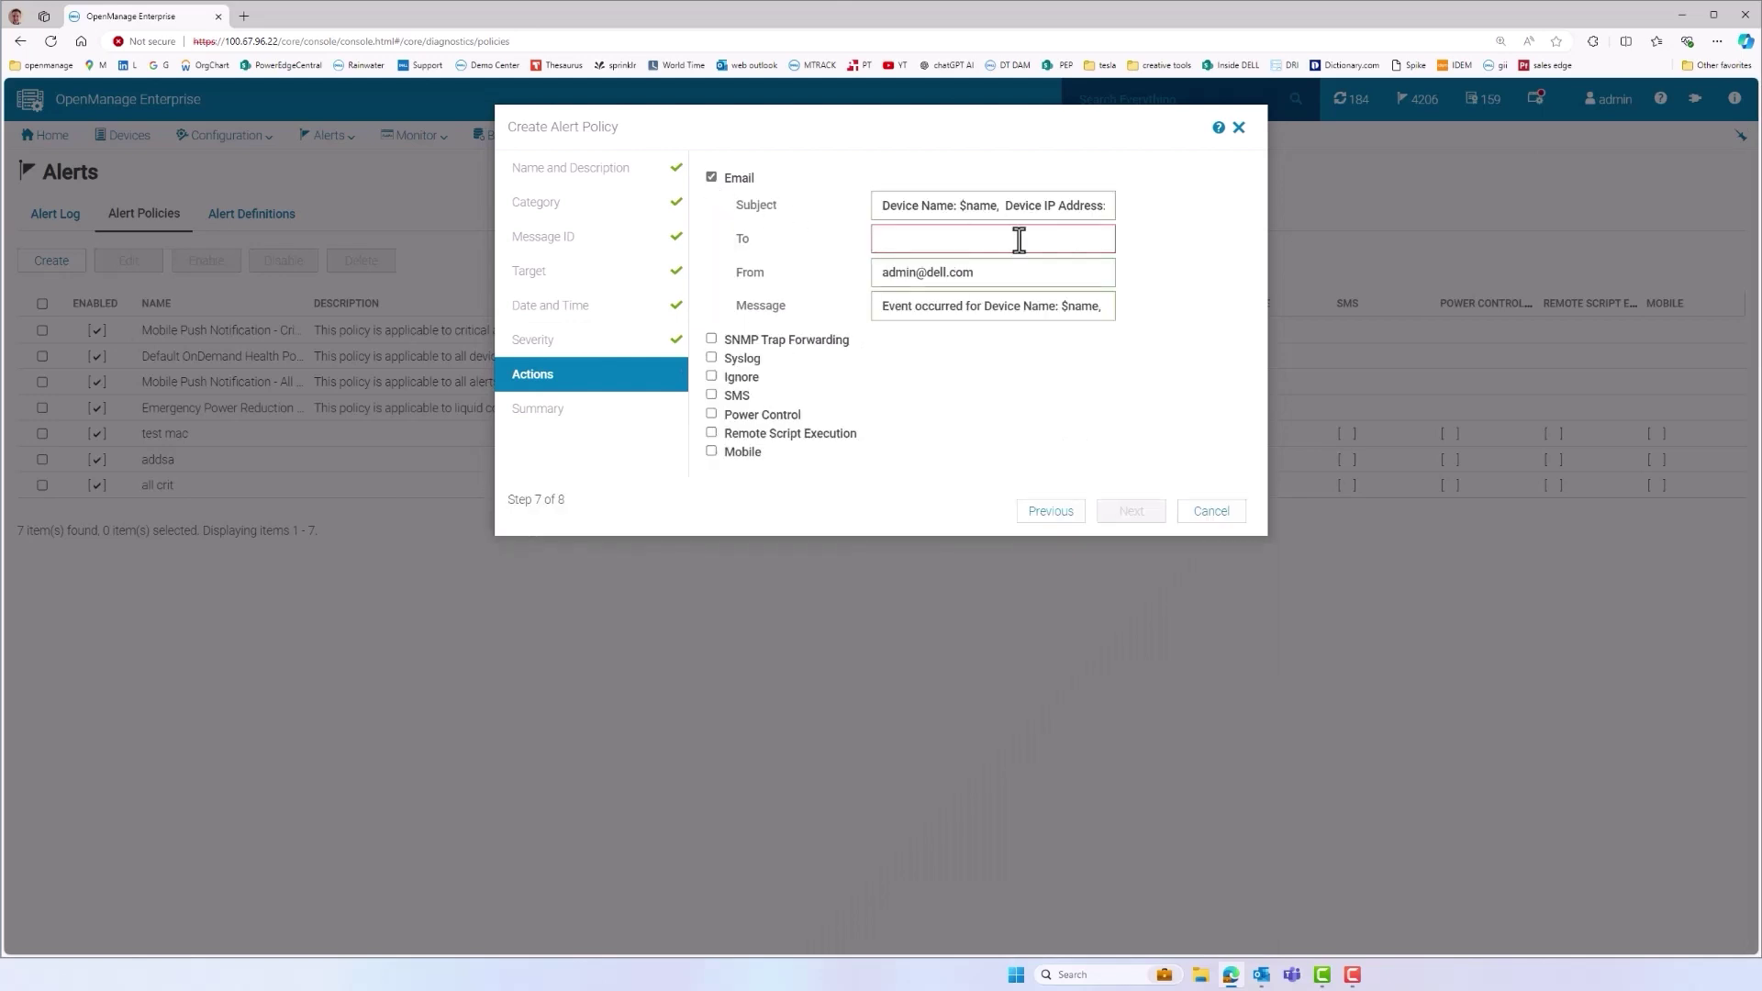
{"action": "left_click", "coordinate": [1024, 241]}
{"action": "type", "text": "me@abc.com"}
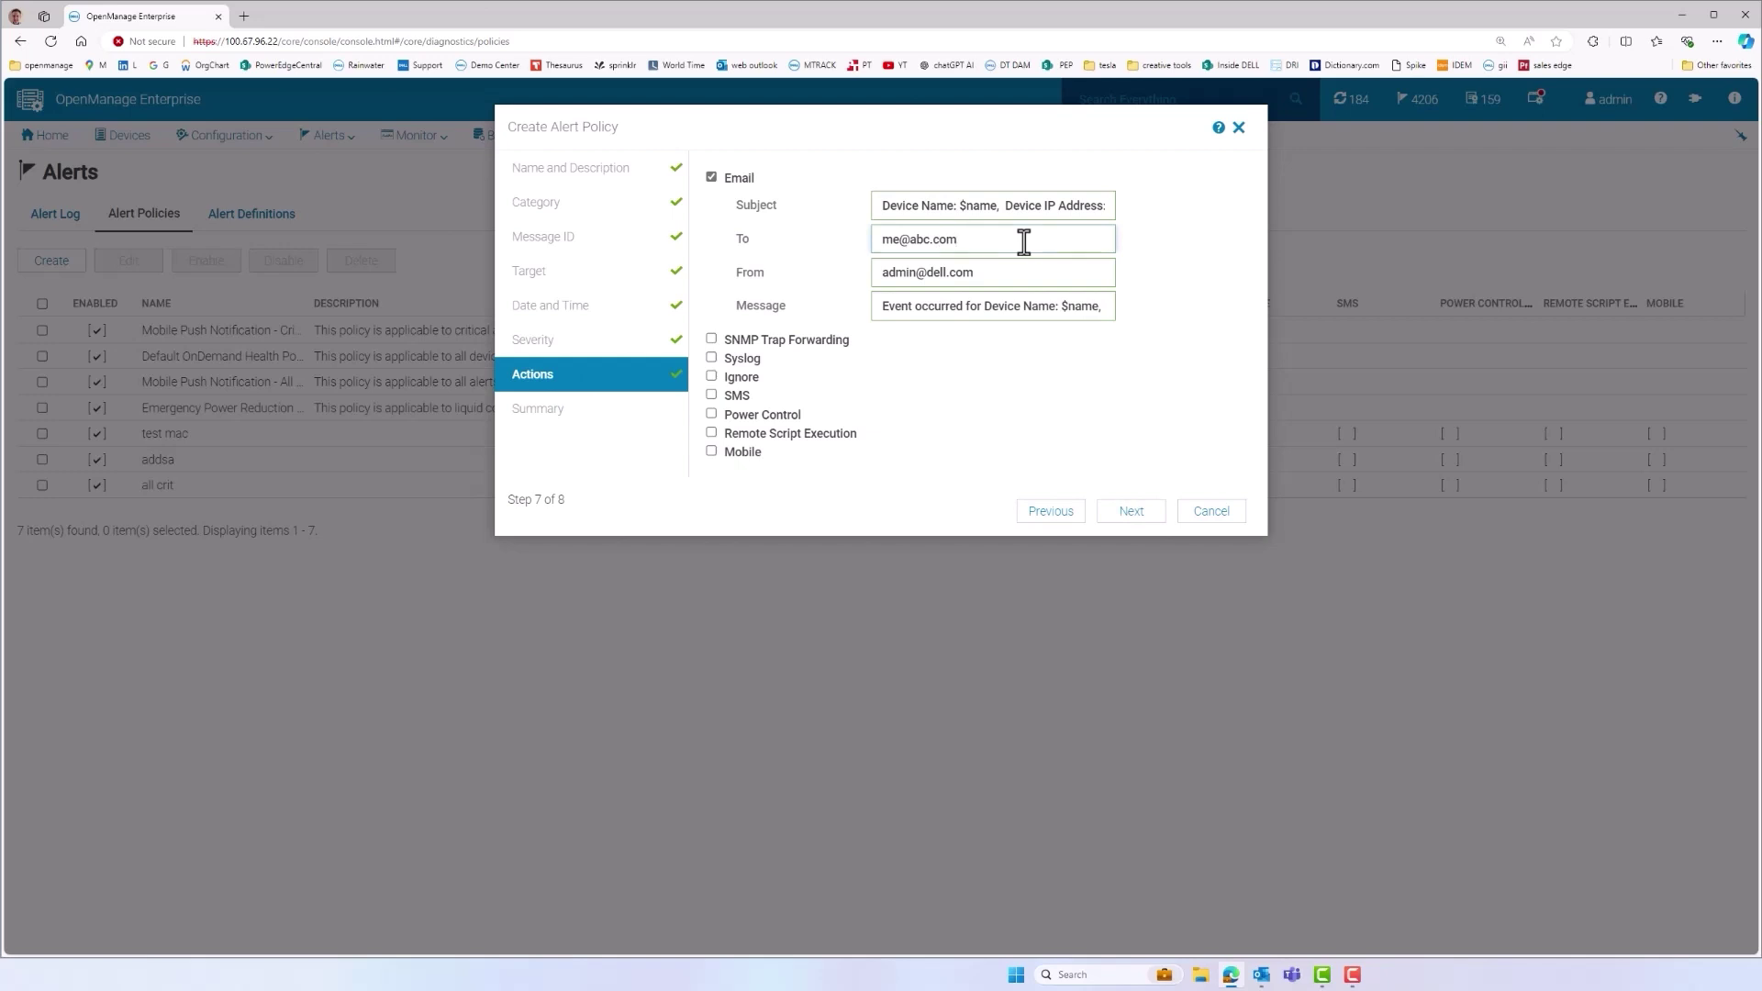
{"action": "left_click", "coordinate": [1130, 511]}
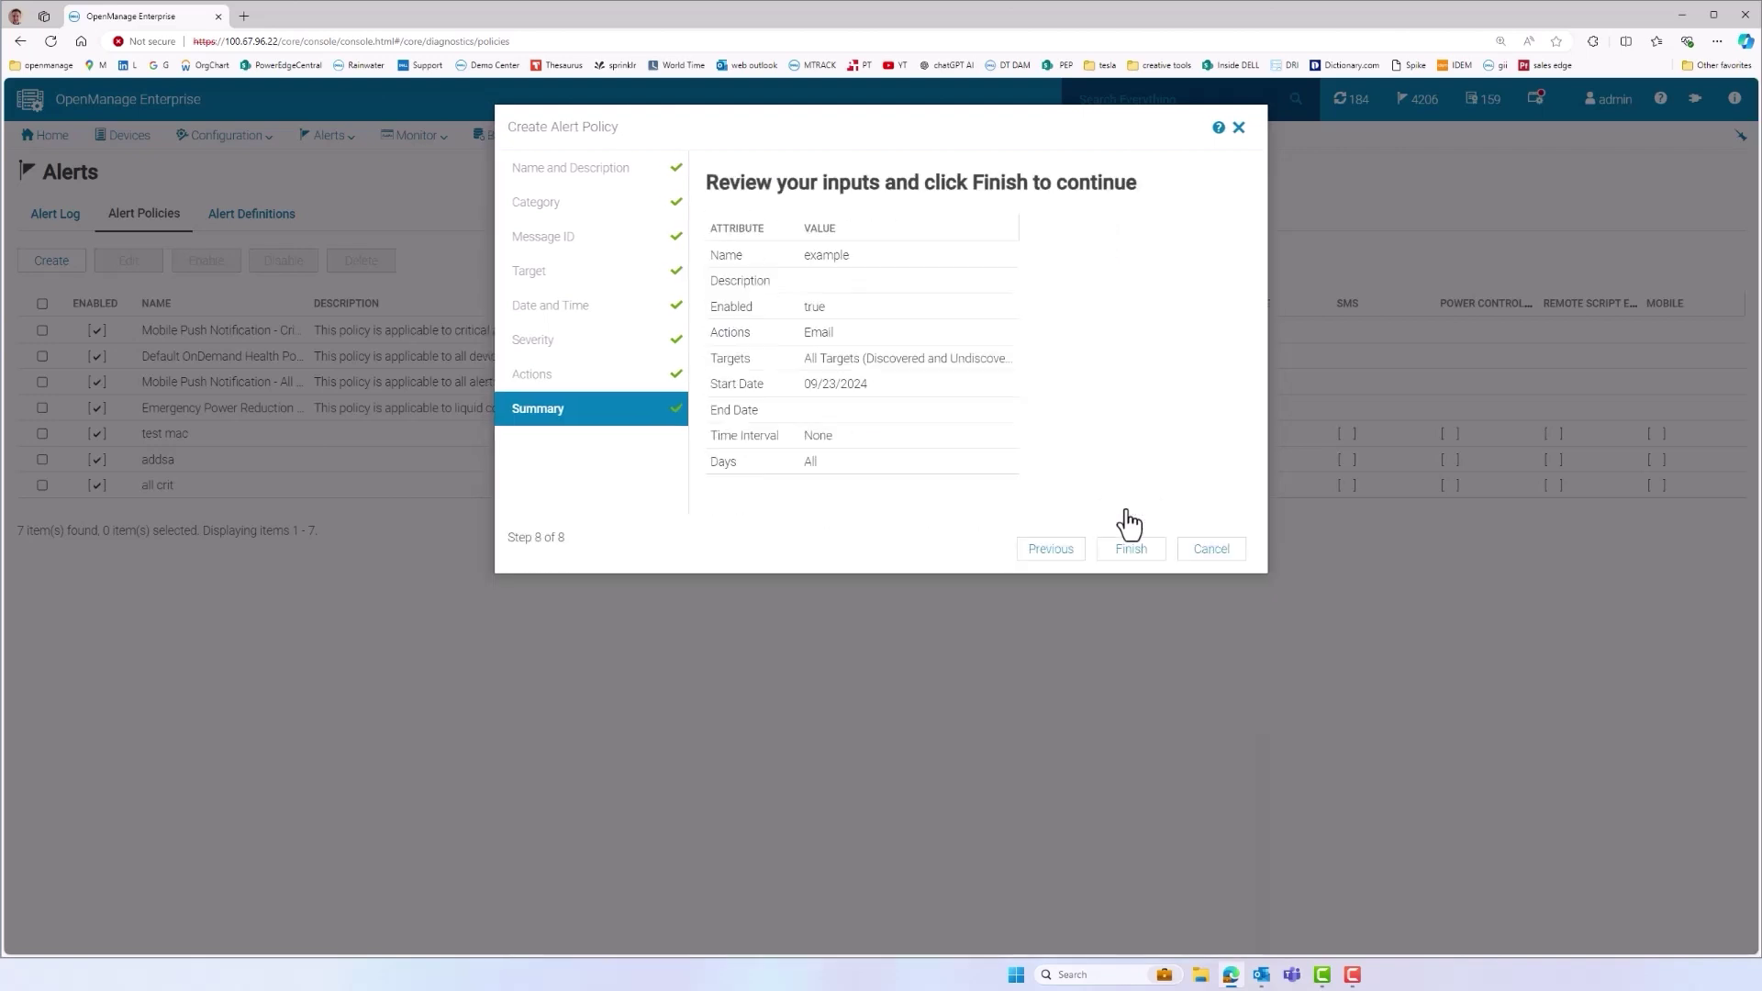
{"action": "left_click", "coordinate": [1132, 551]}
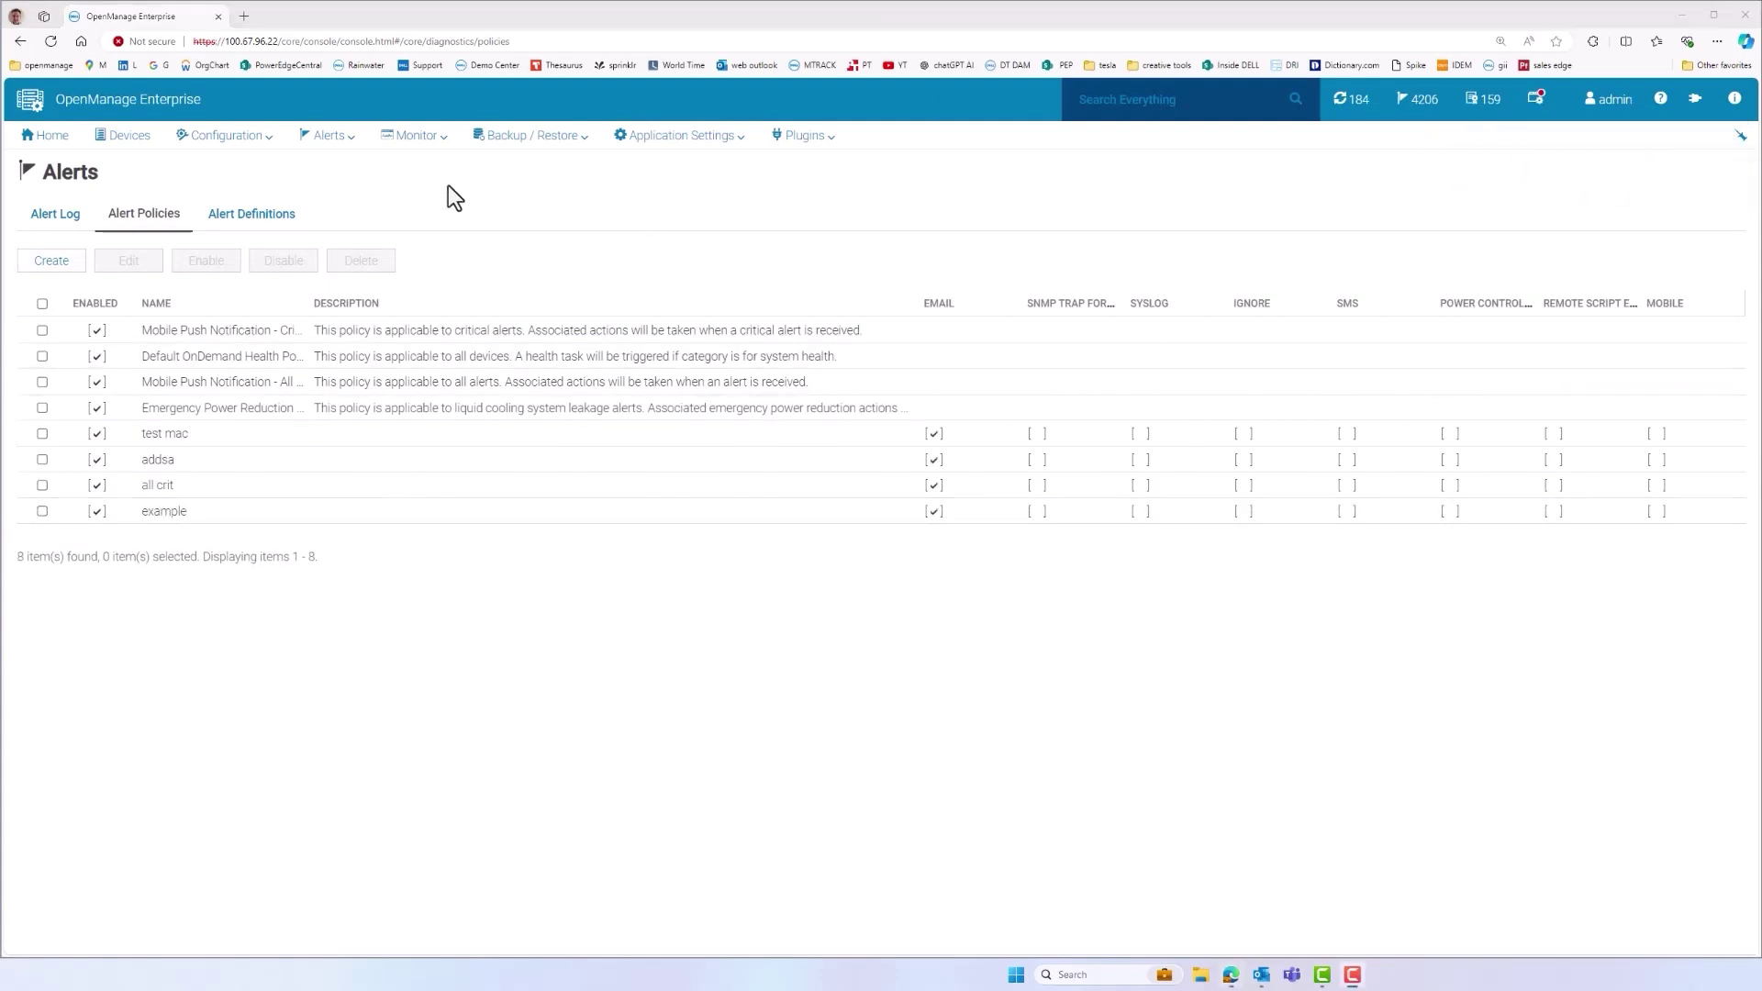
Run the Device Overview Report from Monitor > Reports
{"action": "left_click", "coordinate": [426, 145]}
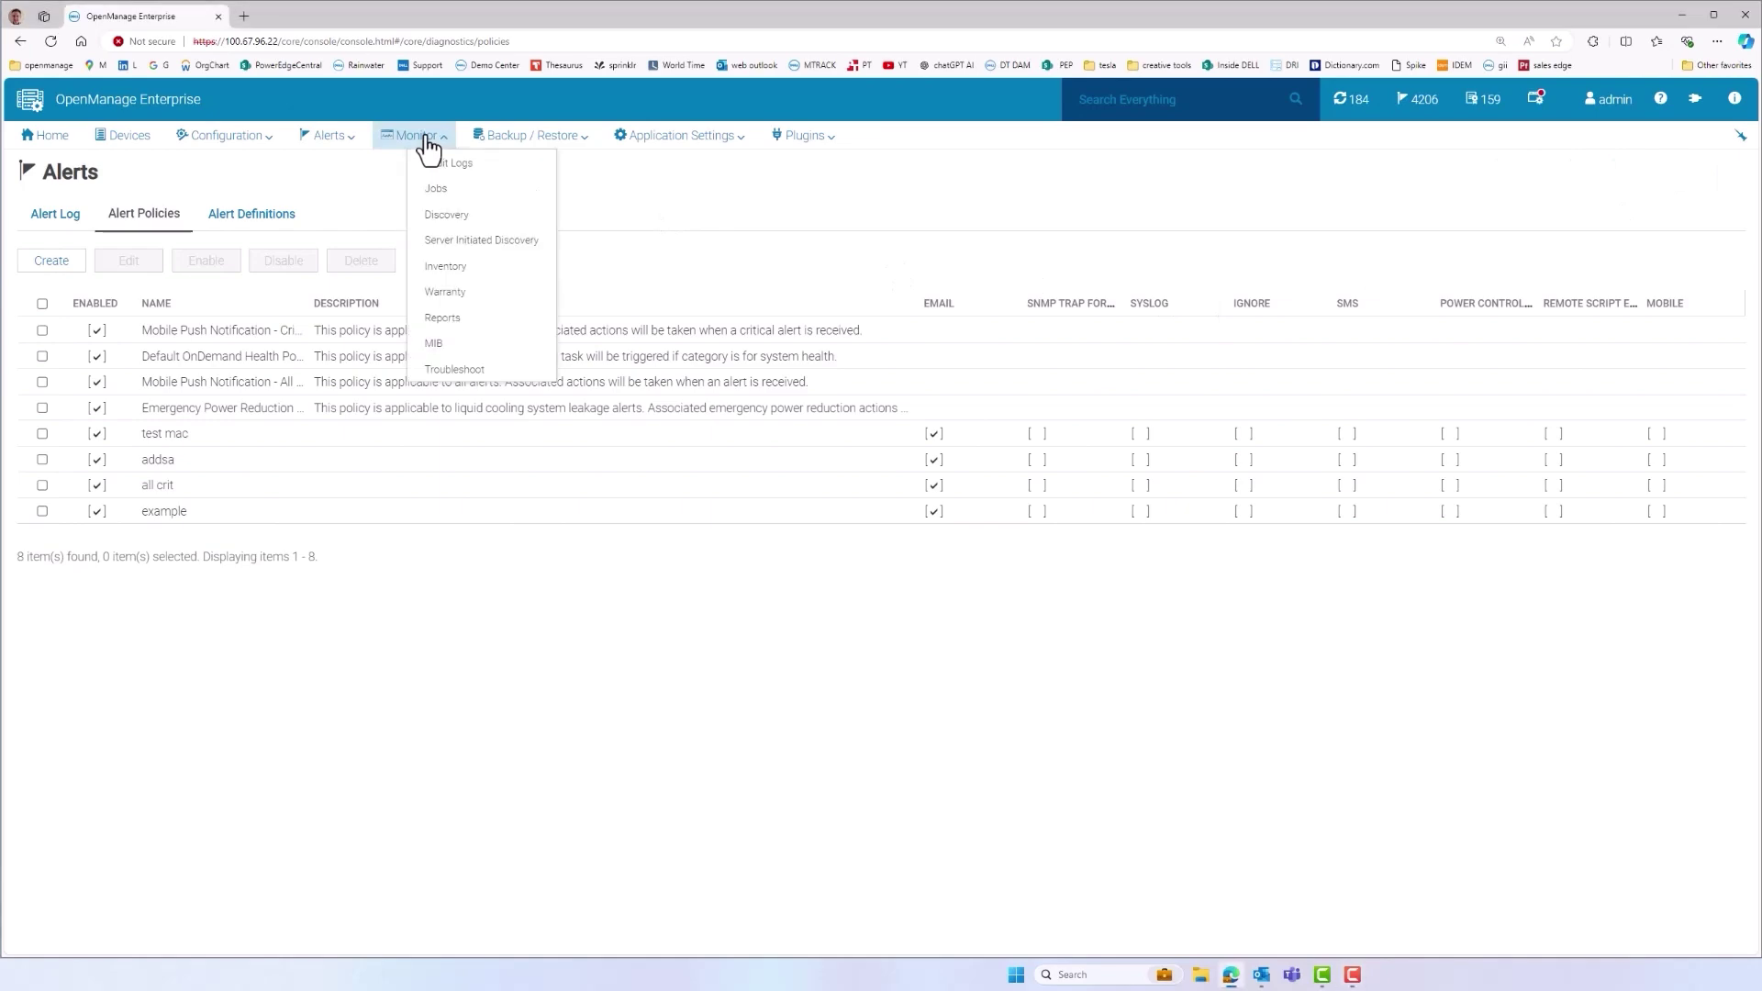
{"action": "left_click", "coordinate": [435, 323]}
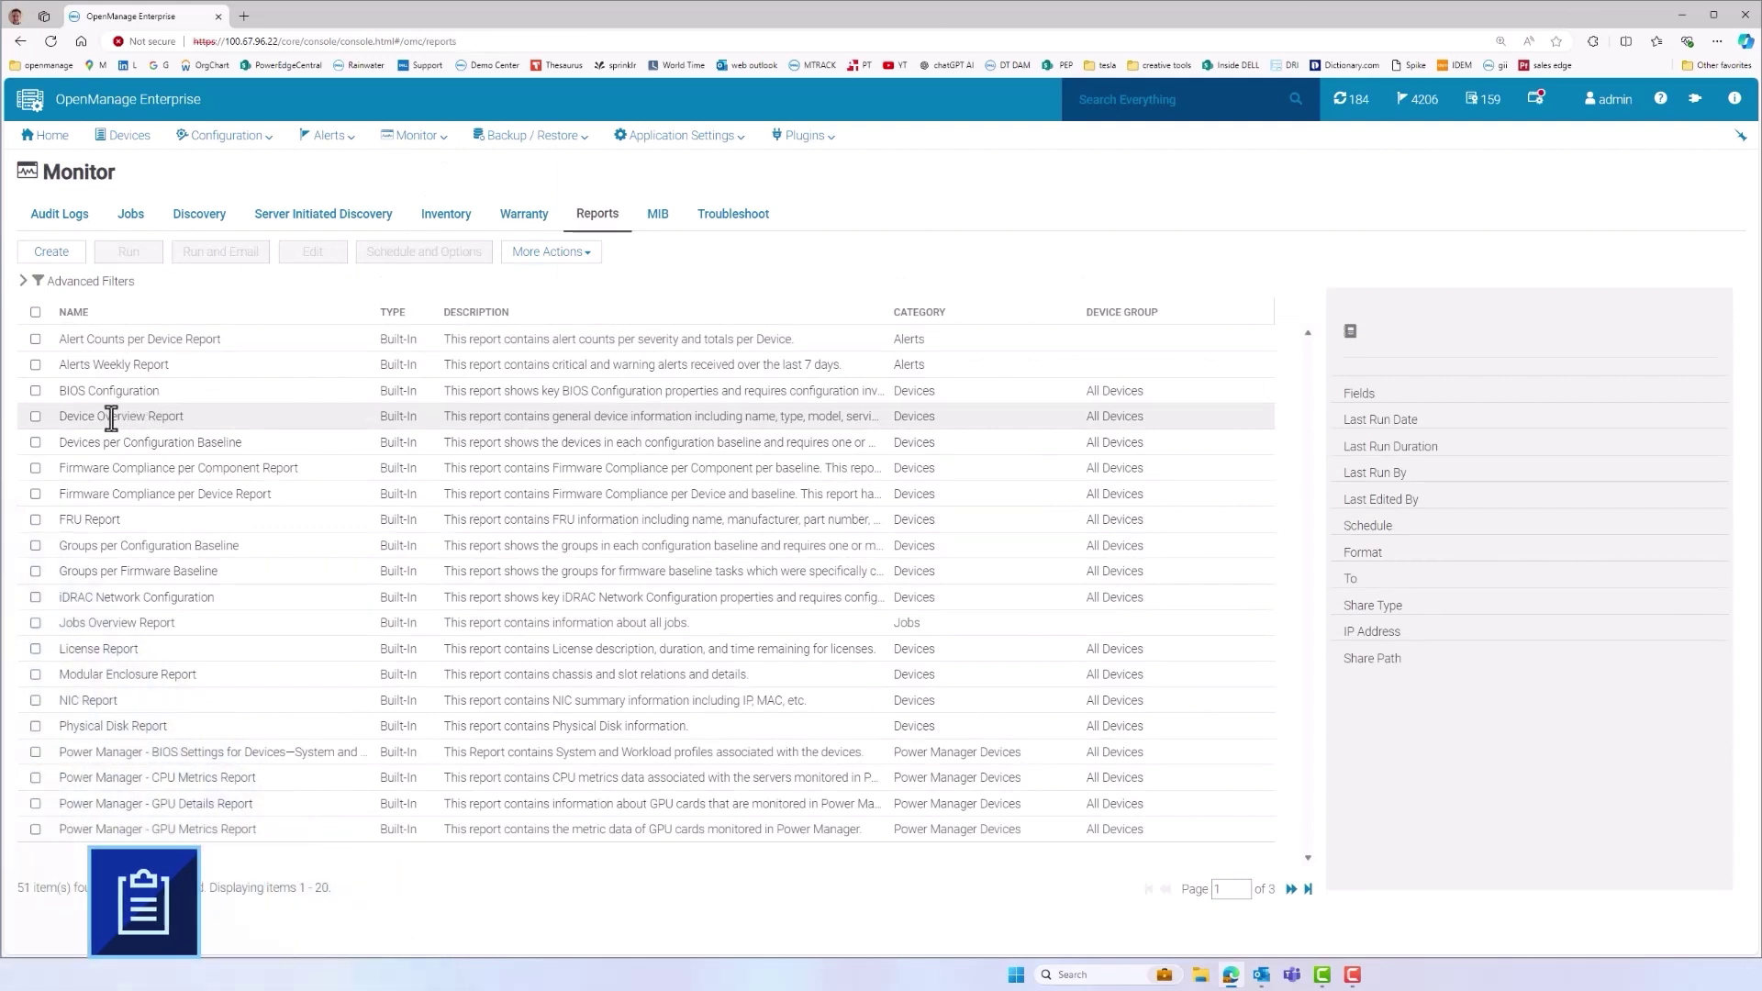
{"action": "left_click", "coordinate": [35, 417]}
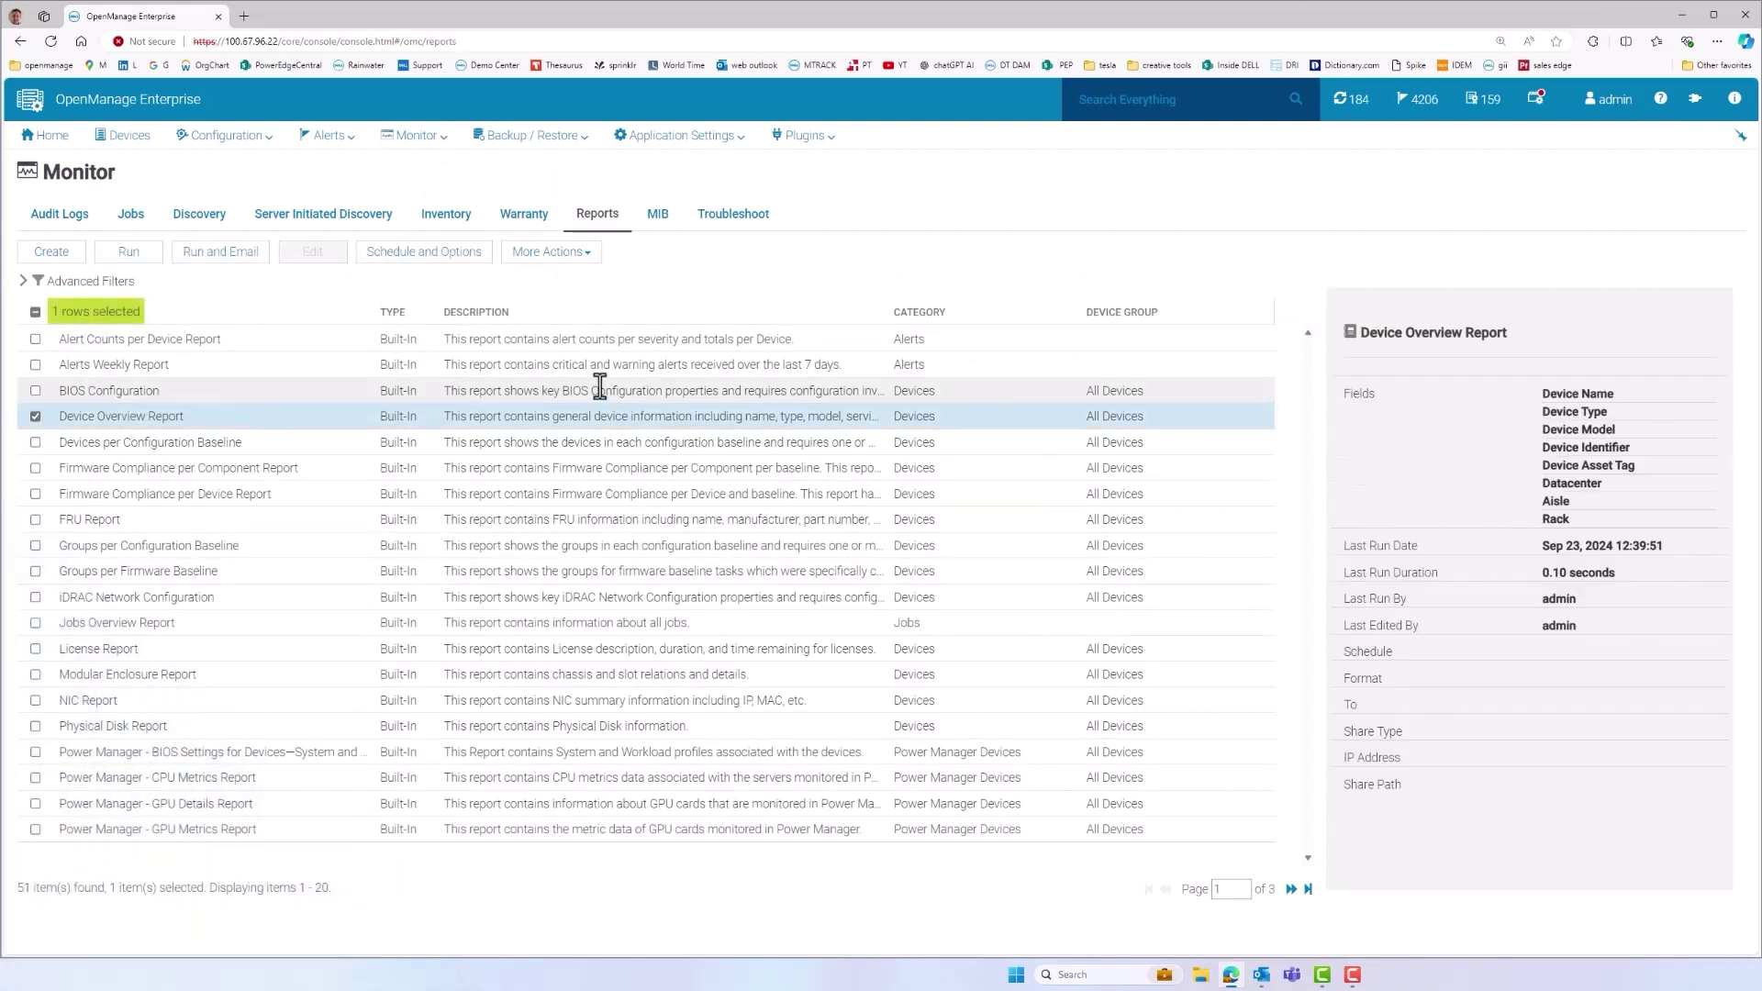
{"action": "left_click", "coordinate": [129, 251]}
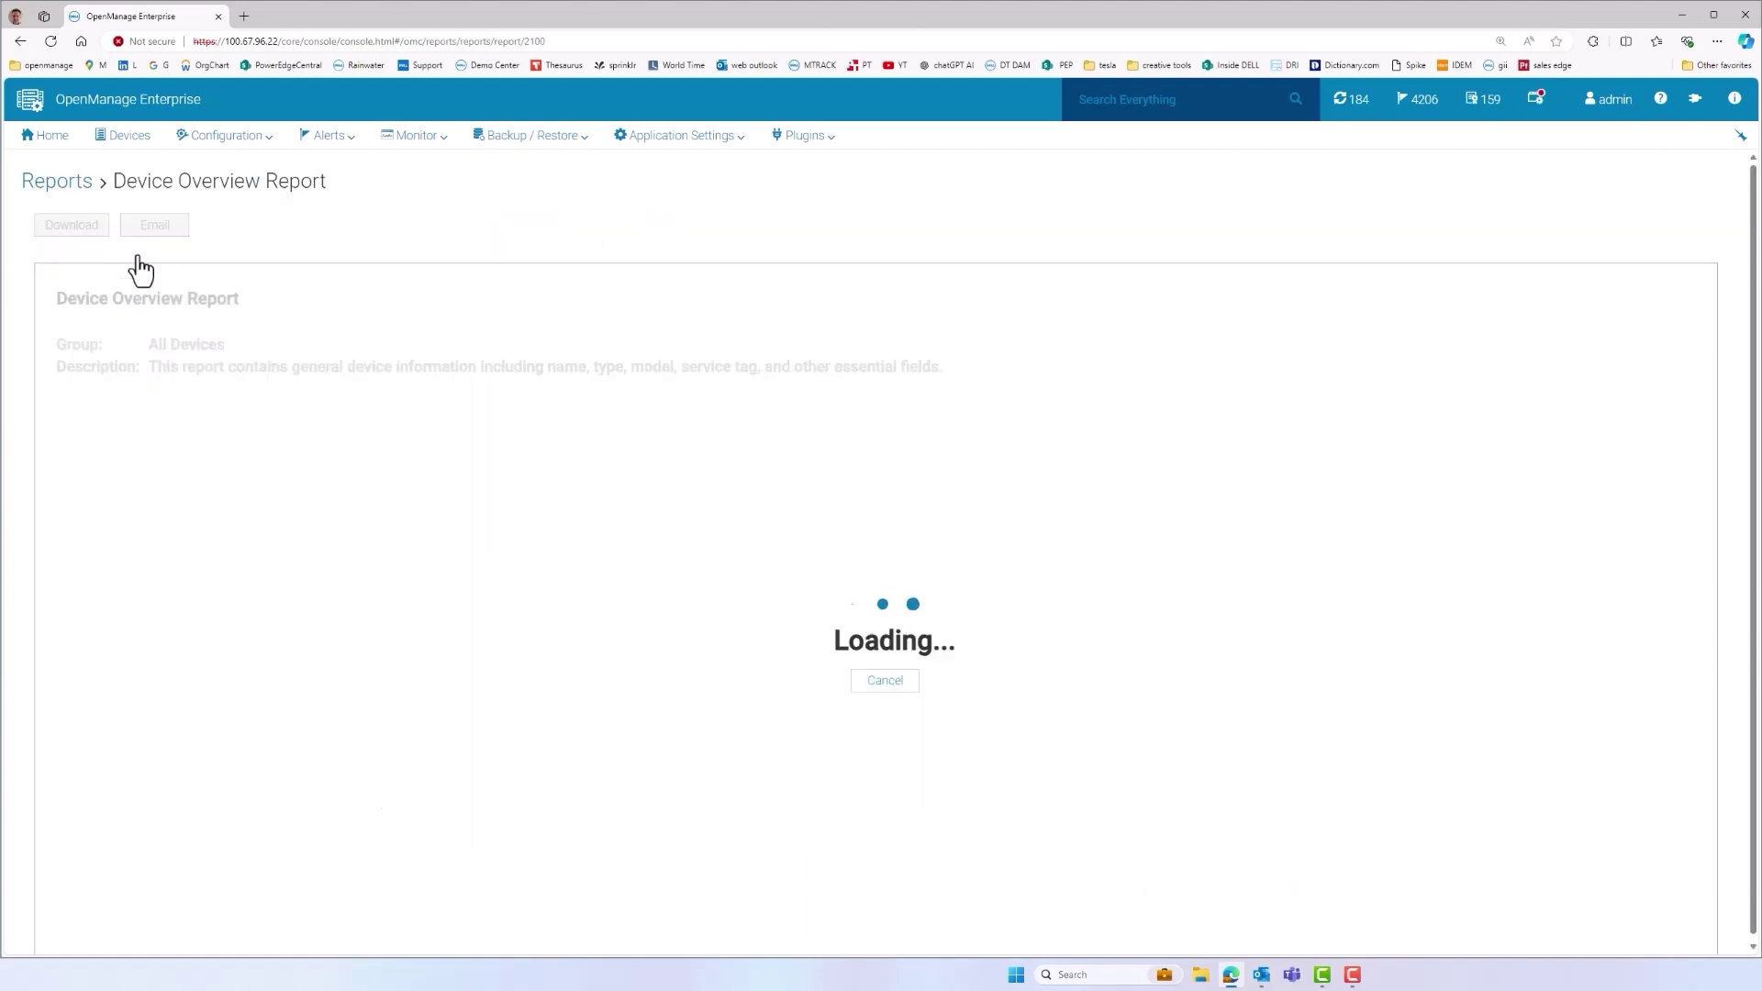